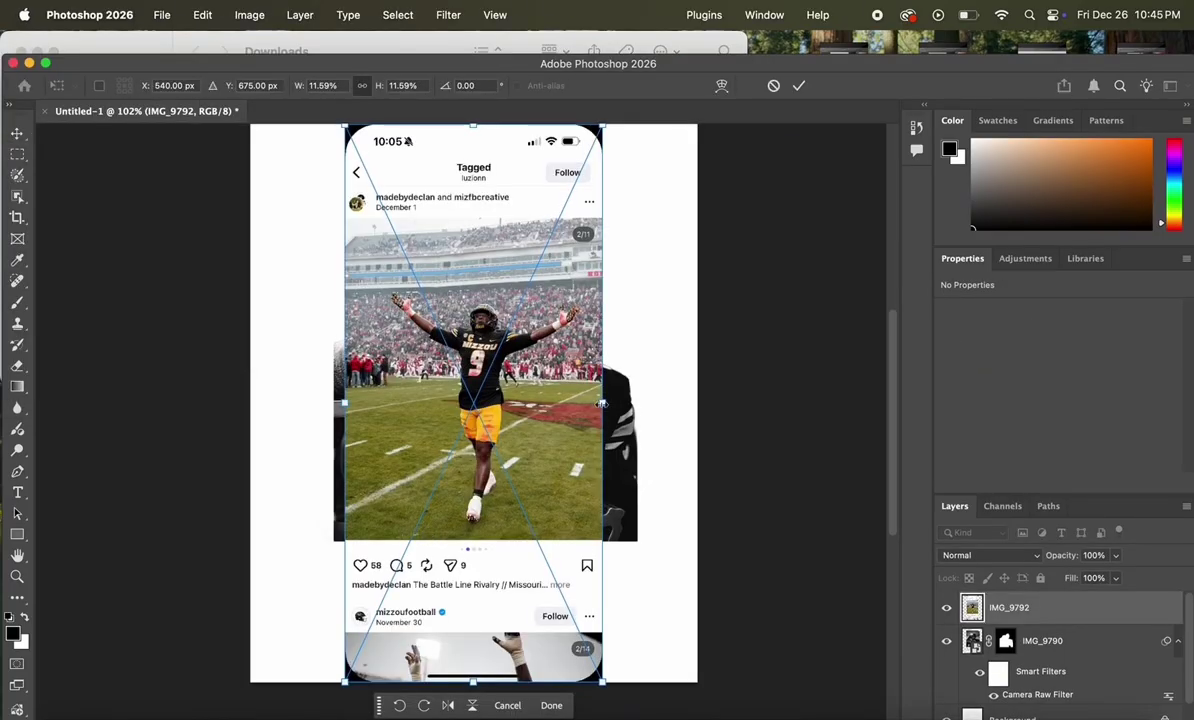
Commit the placed IMG_9792 screenshot and set Blacks to -30 in its Camera Raw Filter
click(551, 705)
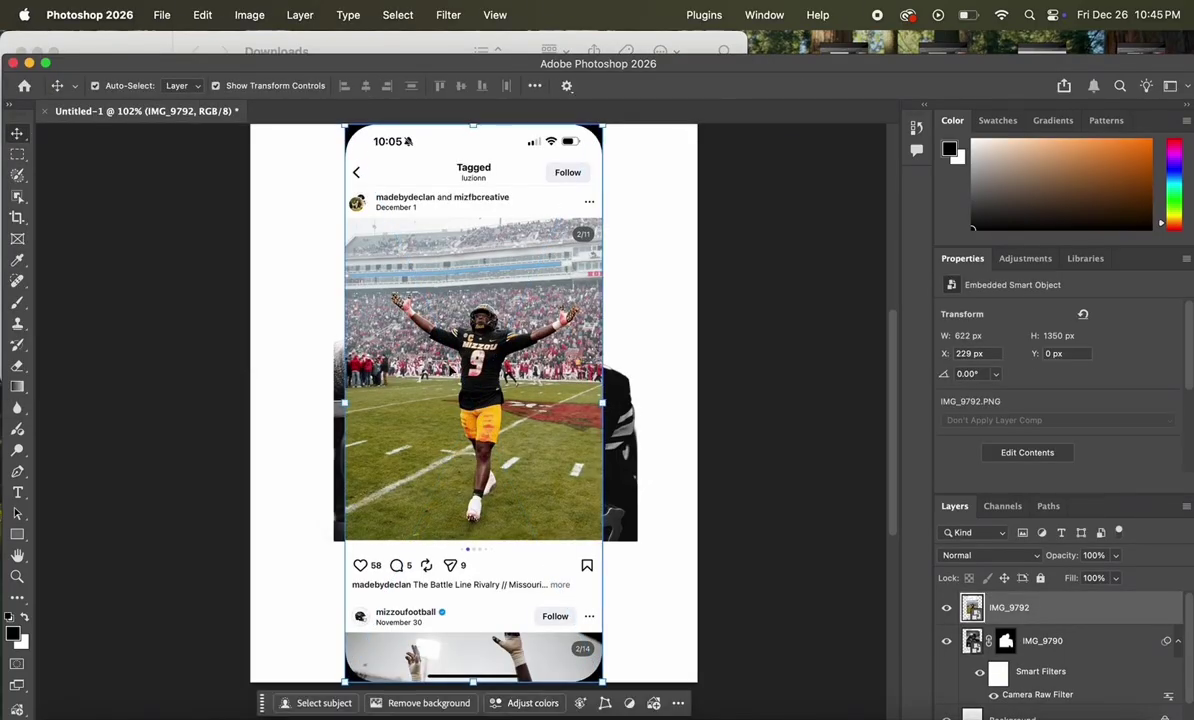
click(448, 14)
click(469, 144)
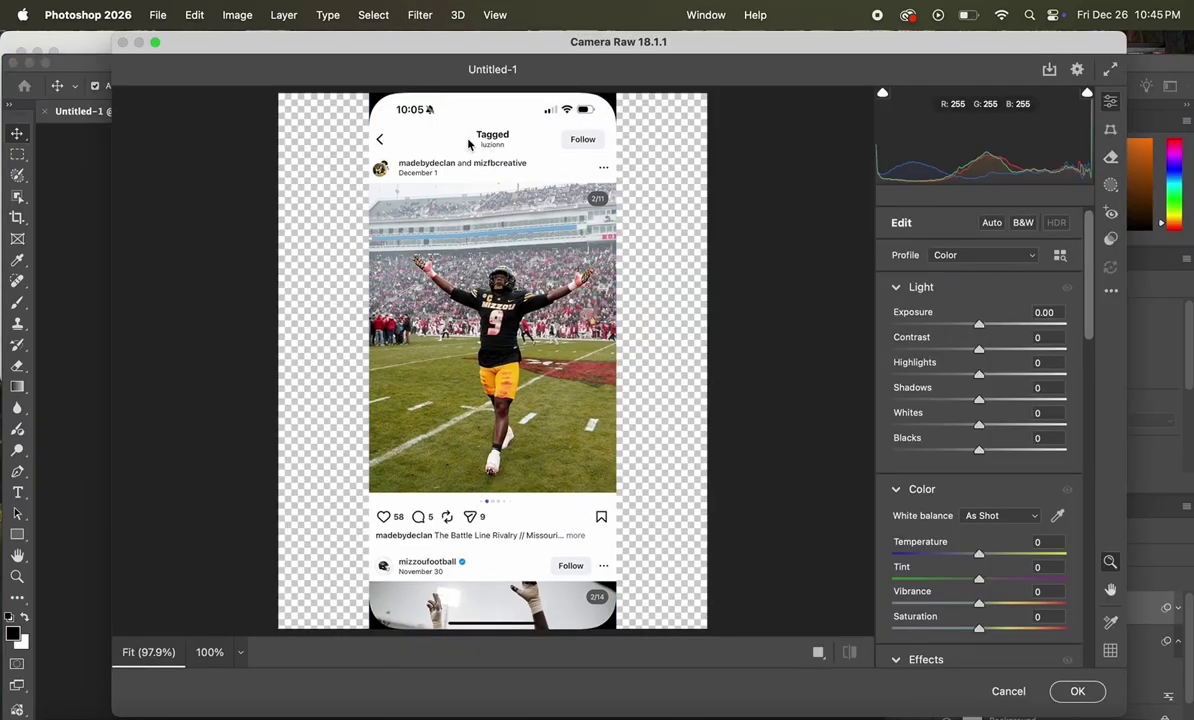
scroll(600, 334, up, 5)
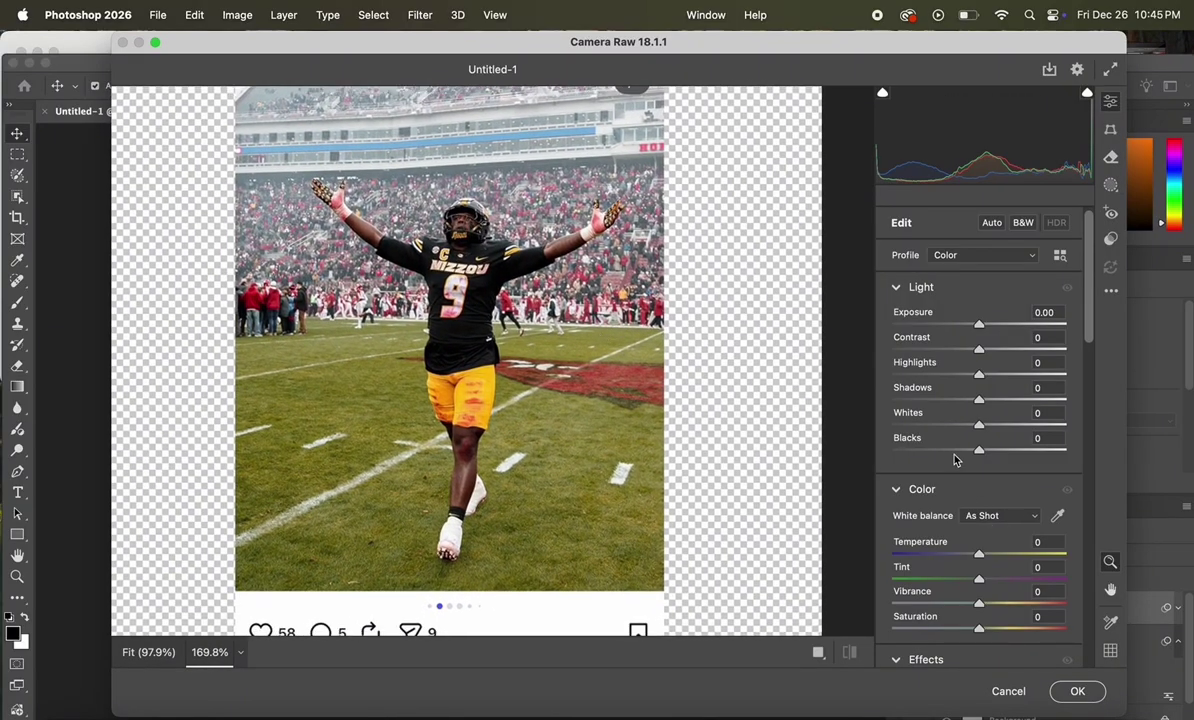
click(953, 452)
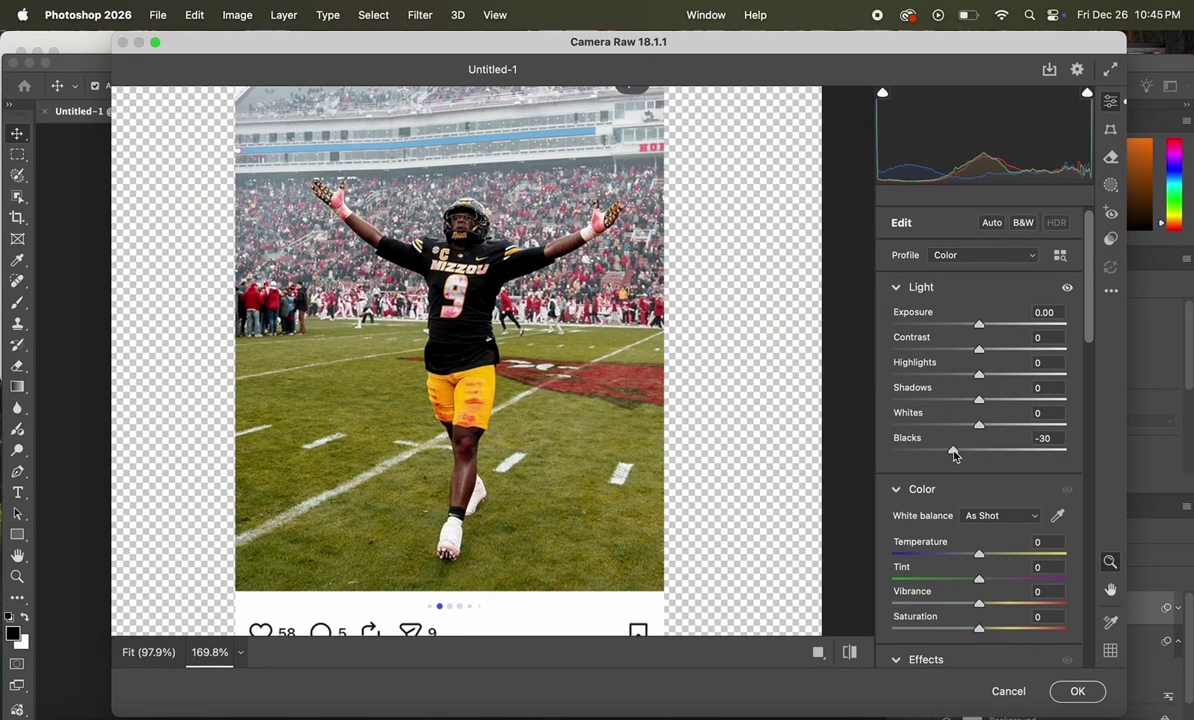
Set Texture to +33 and Clarity to +17 in the Camera Raw effects
scroll(958, 455, down, 5)
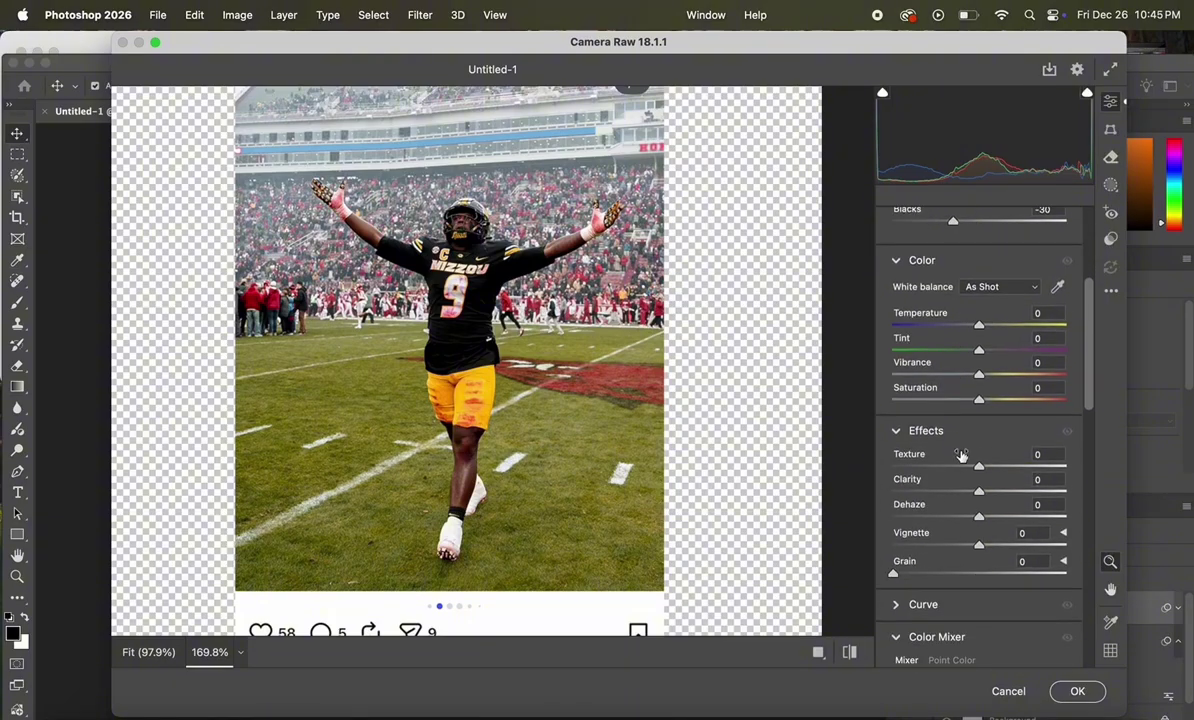
click(1016, 466)
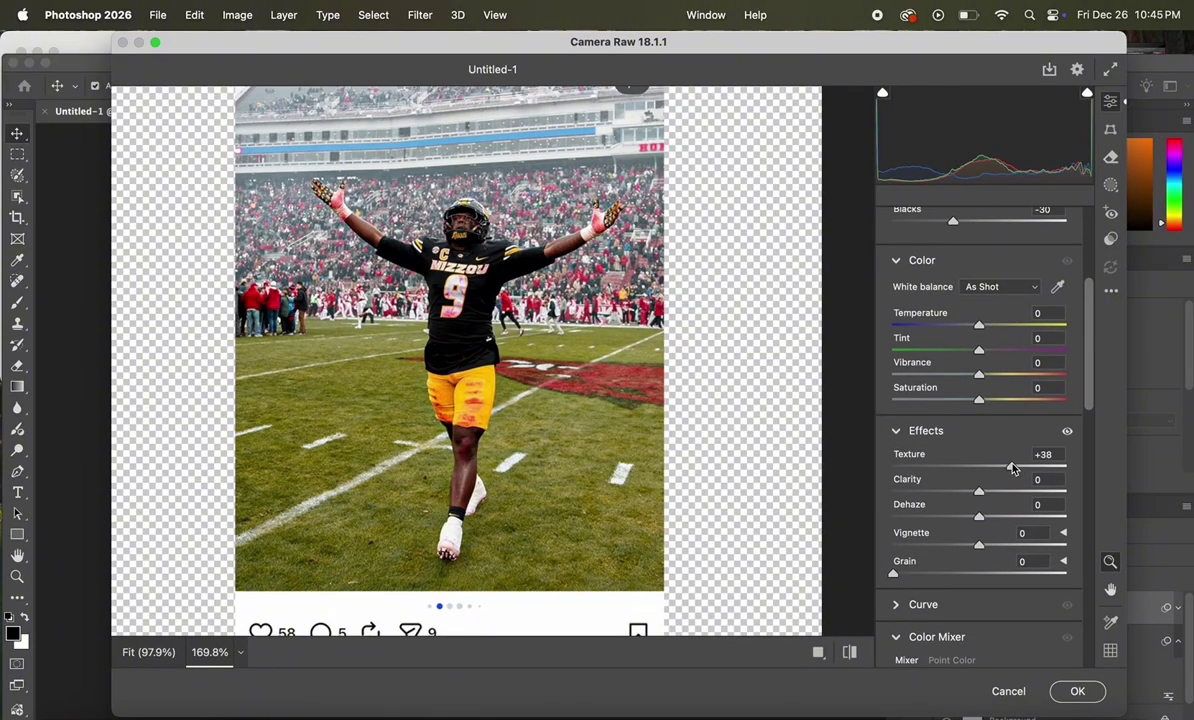
click(995, 497)
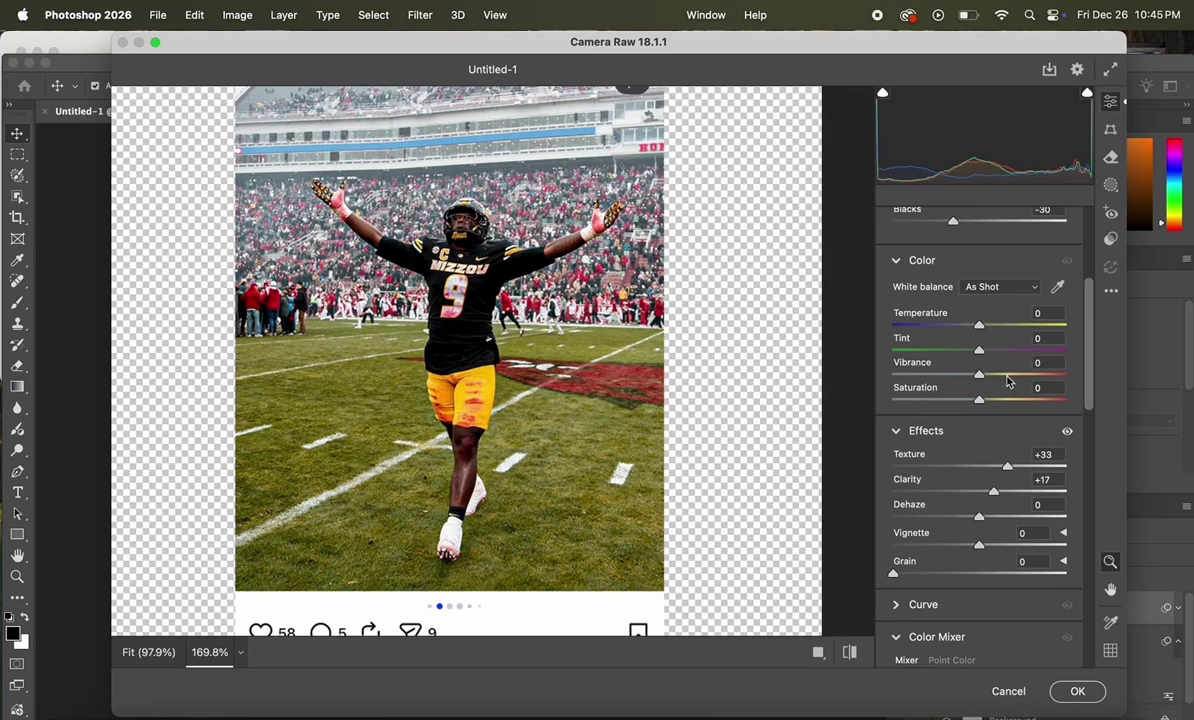
Raise the saturation of the Yellows in the Color Mixer and apply the Camera Raw Filter
scroll(1007, 381, down, 5)
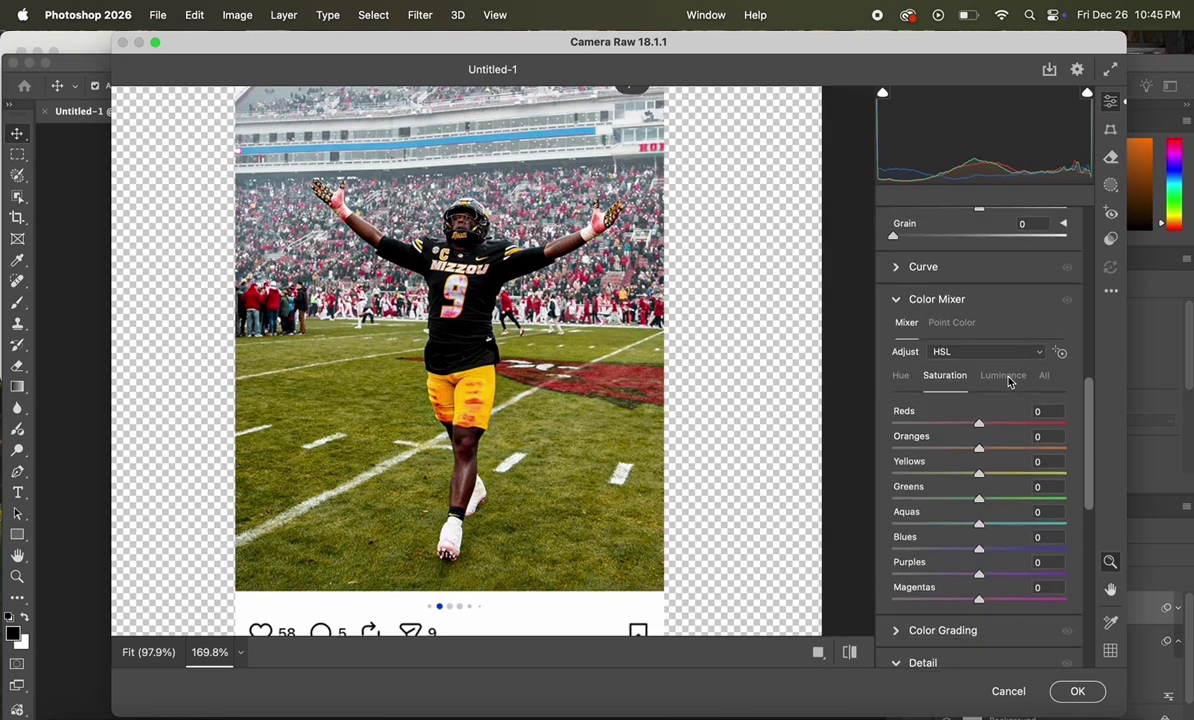
click(1006, 473)
click(1090, 690)
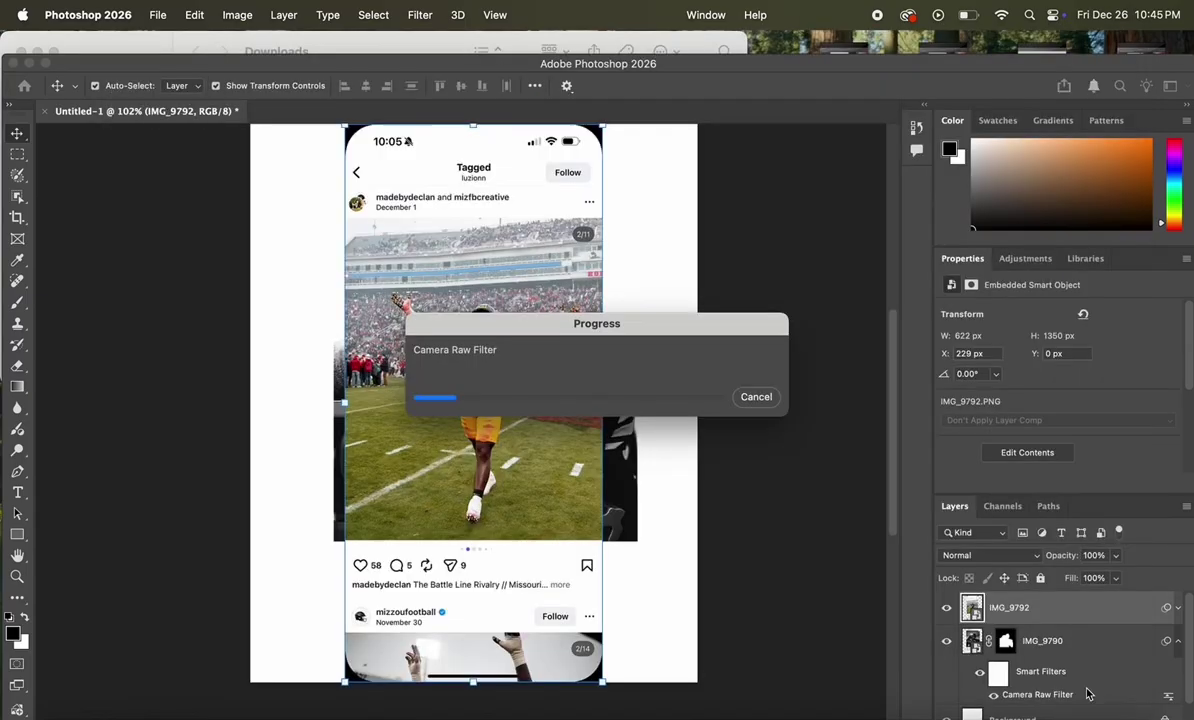
Isolate the player in IMG_9792 with Select Subject and output it as a layer mask through Select and Mask
click(18, 197)
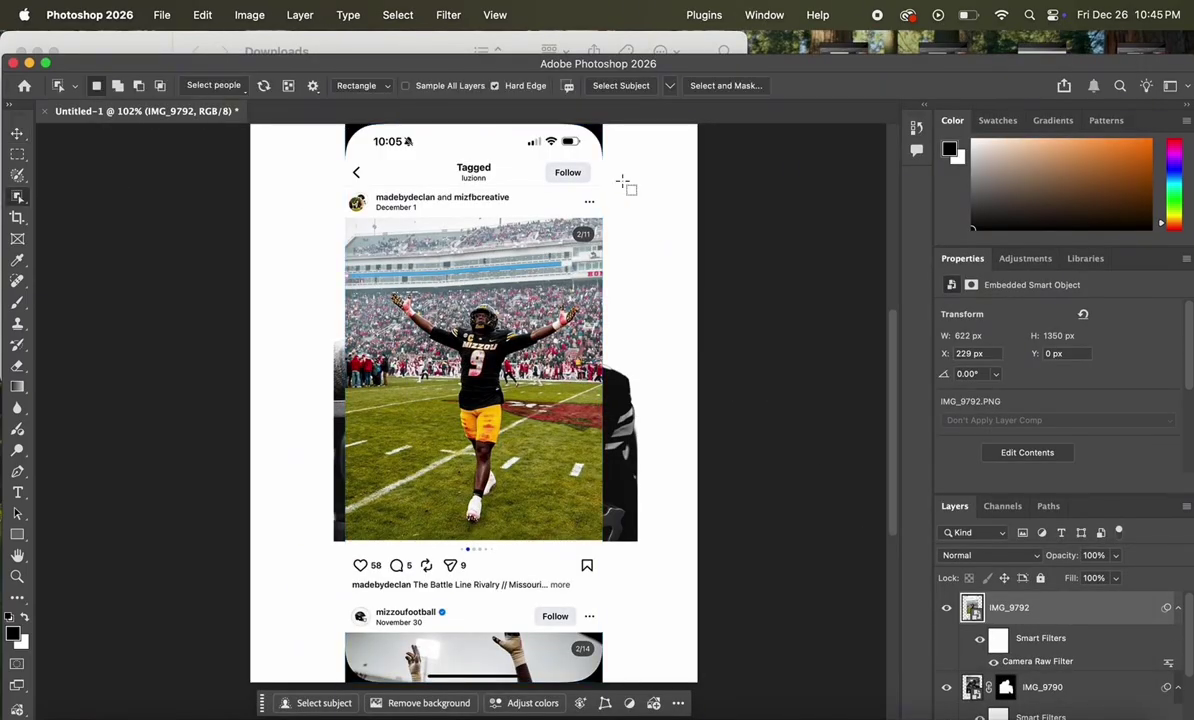
click(632, 86)
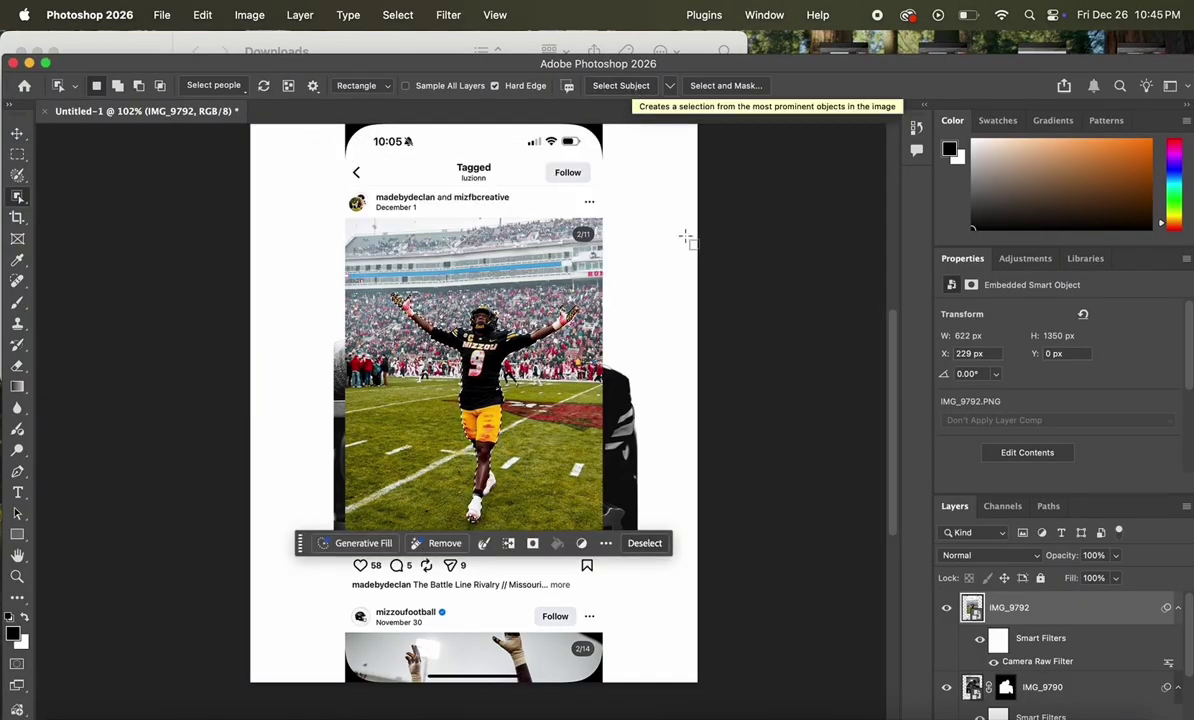
scroll(546, 340, up, 5)
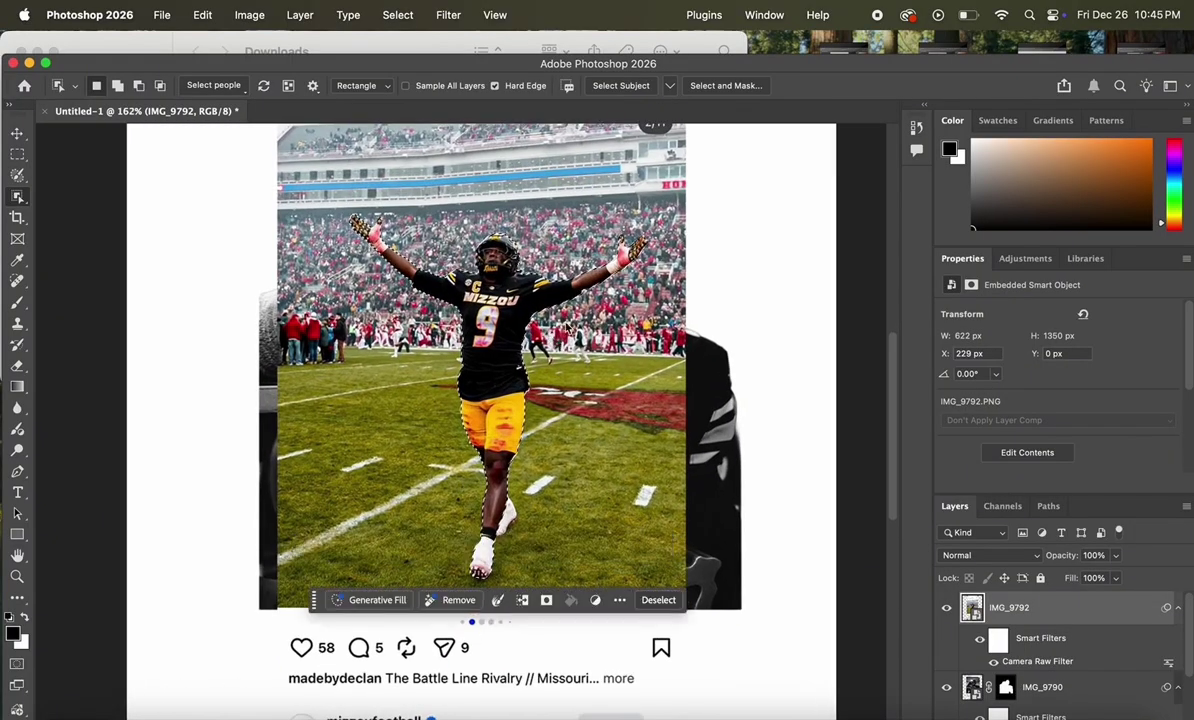
click(724, 87)
scroll(704, 321, down, 3)
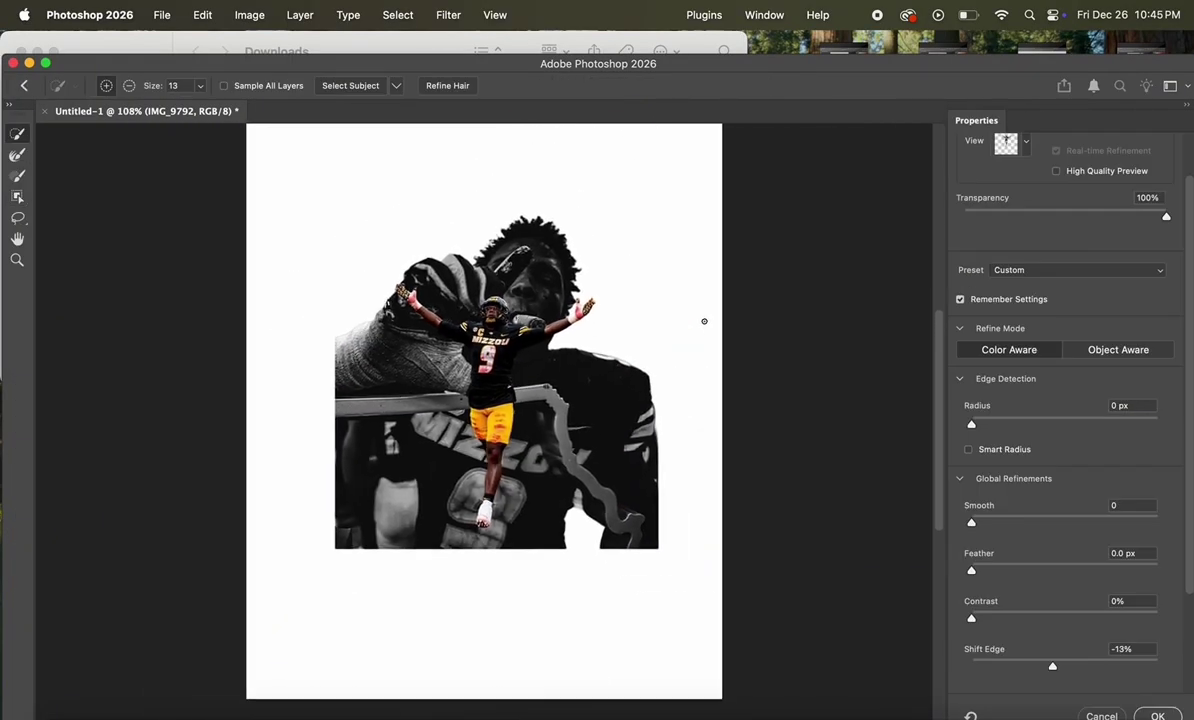
scroll(704, 321, up, 2)
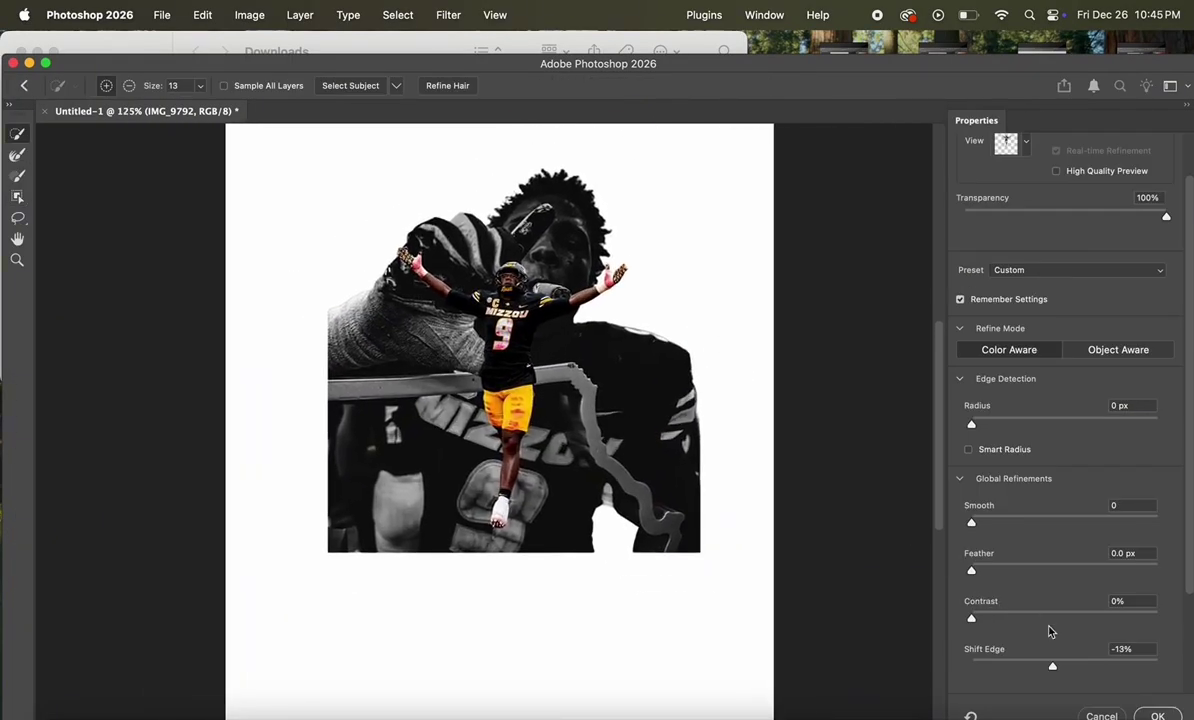
key(Return)
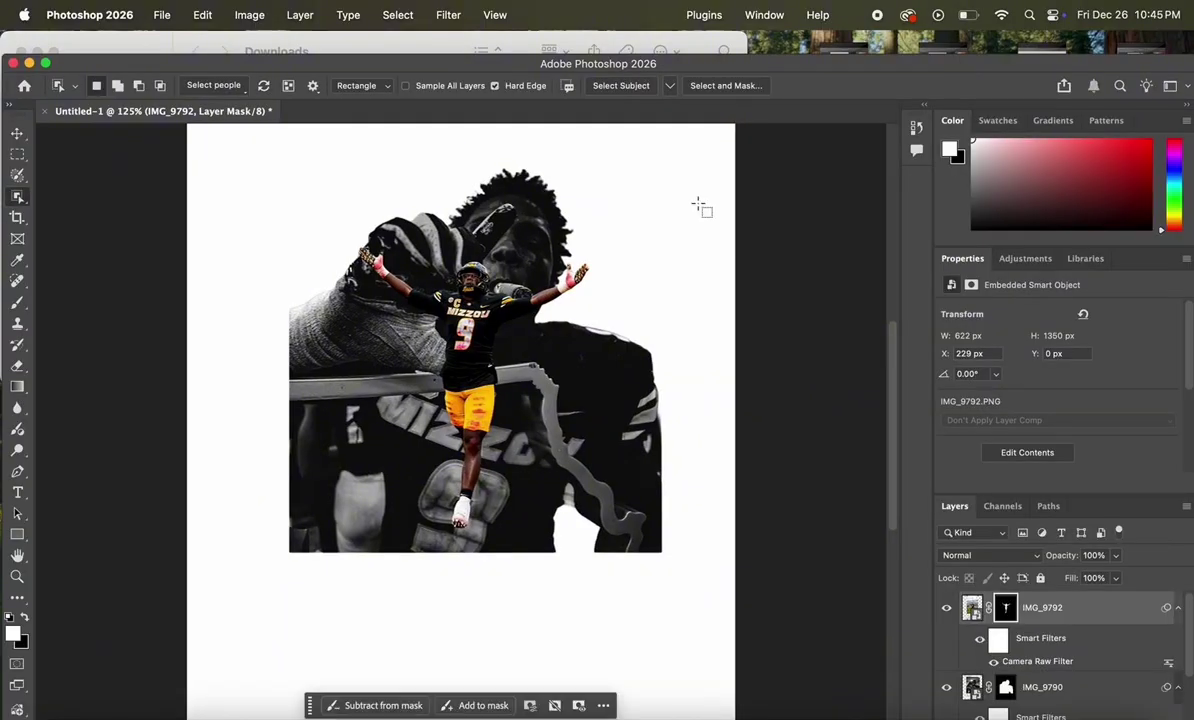
Move the cut-out player down so he stands over the lower part of the black-and-white portrait
click(20, 131)
drag(462, 350, 447, 482)
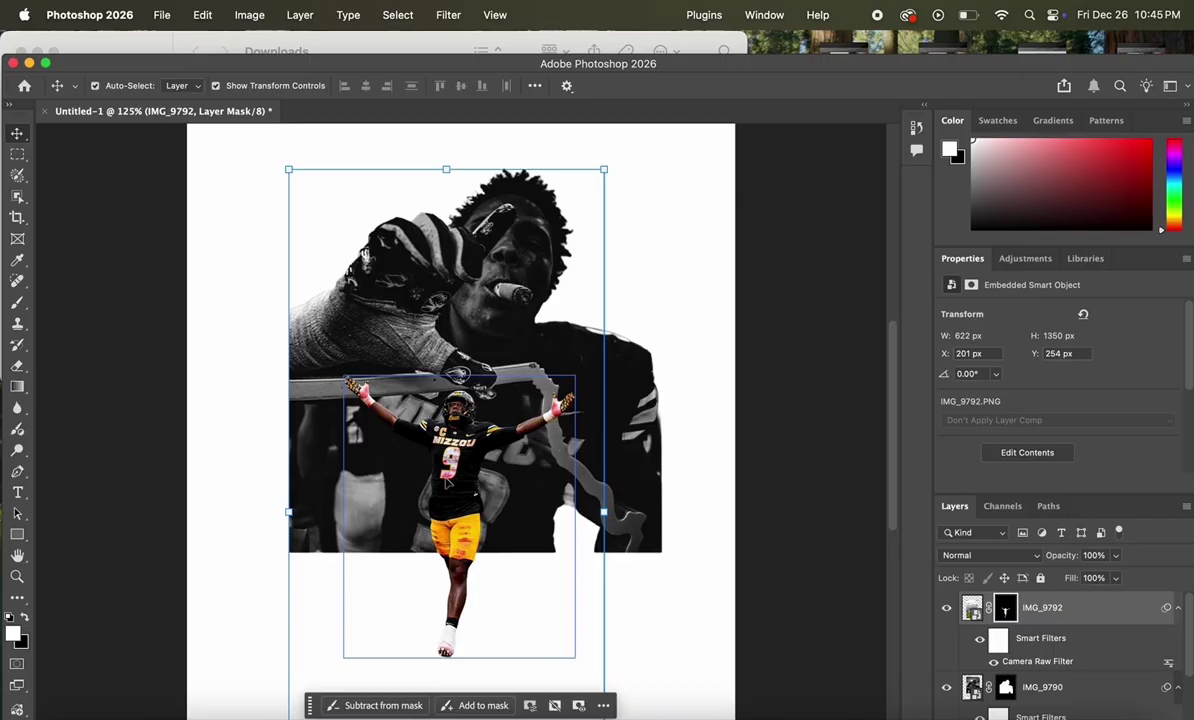
key(super+0)
click(839, 461)
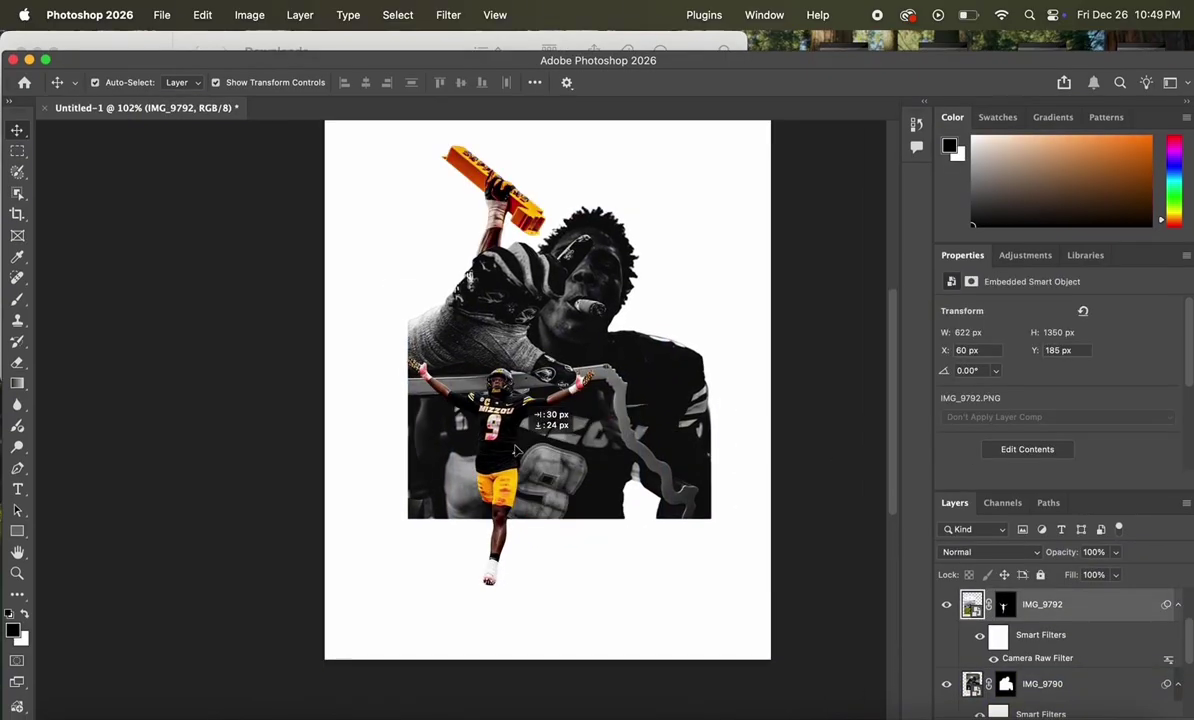
Fade the lower edges of the portrait by painting black on the IMG_9790 mask with a soft 677 px brush at 77% opacity
drag(695, 430, 695, 440)
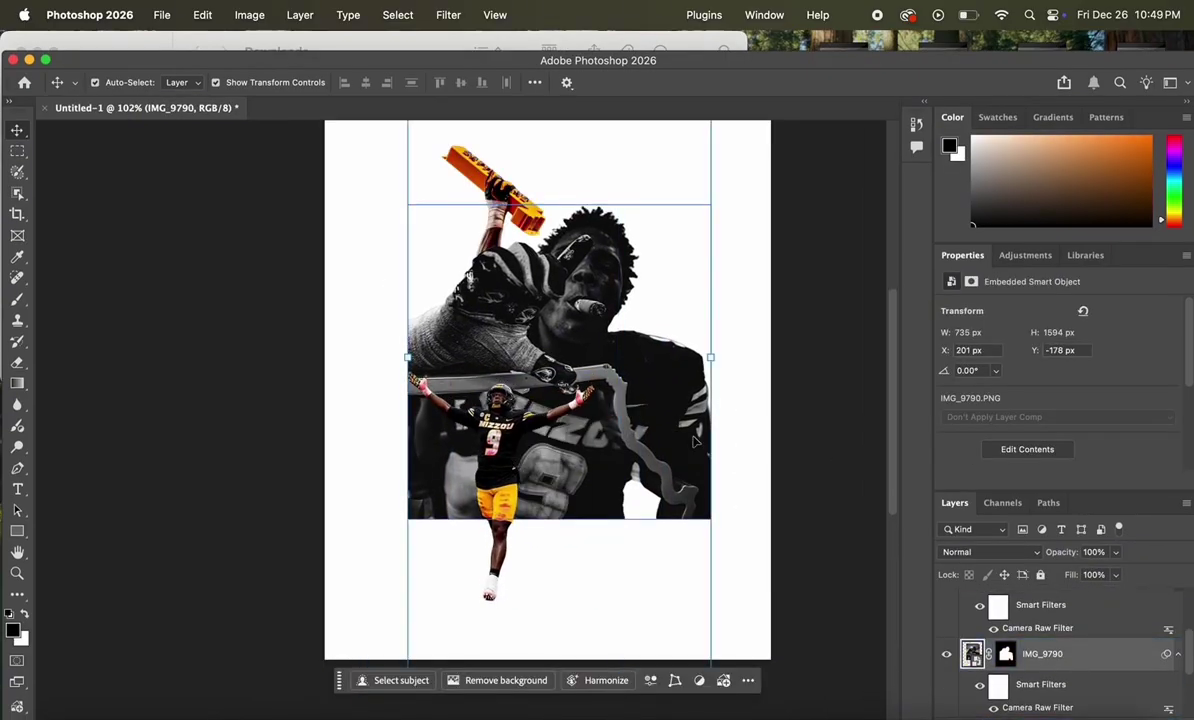
click(1005, 654)
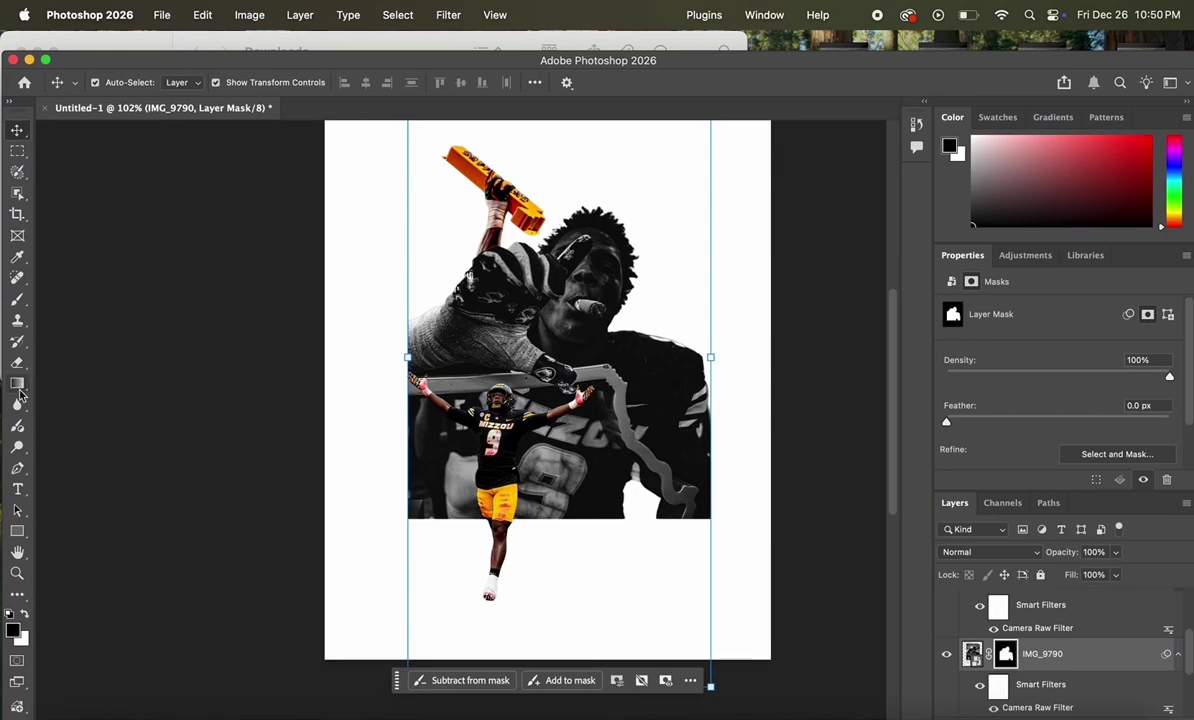
click(17, 298)
click(121, 88)
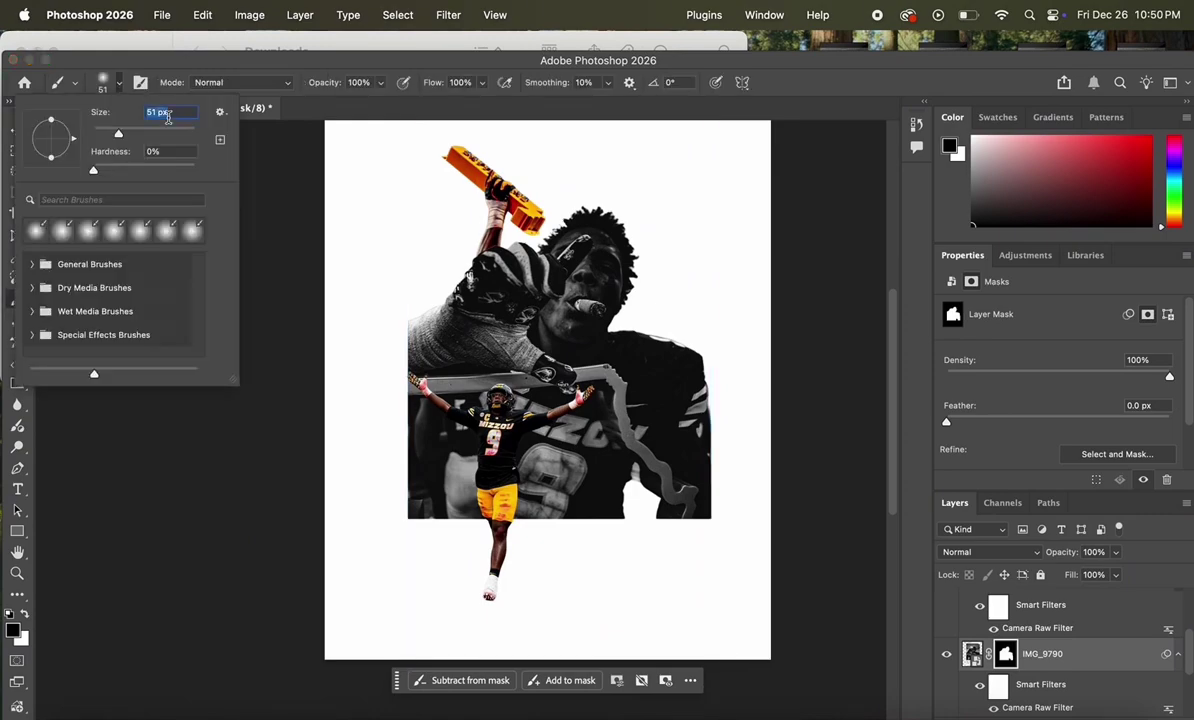
text(677)
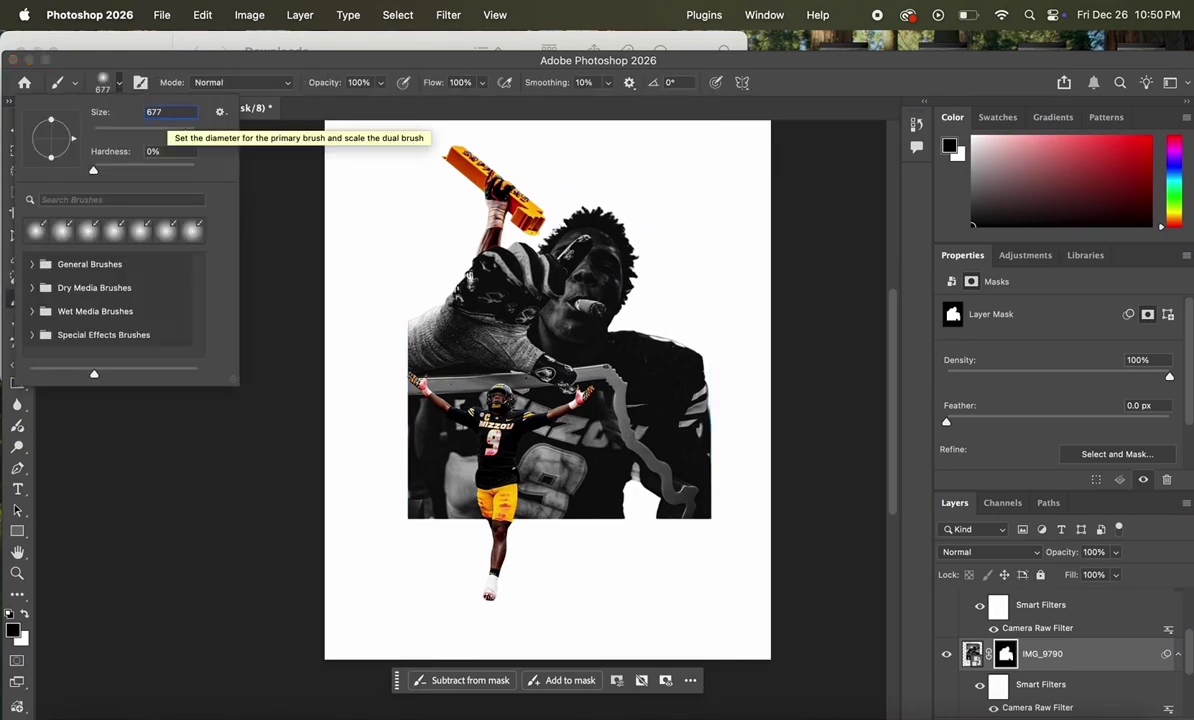
key(Return)
click(377, 85)
mouse_move(433, 548)
mouse_down()
mouse_move(400, 480)
mouse_move(426, 453)
mouse_move(411, 460)
mouse_up()
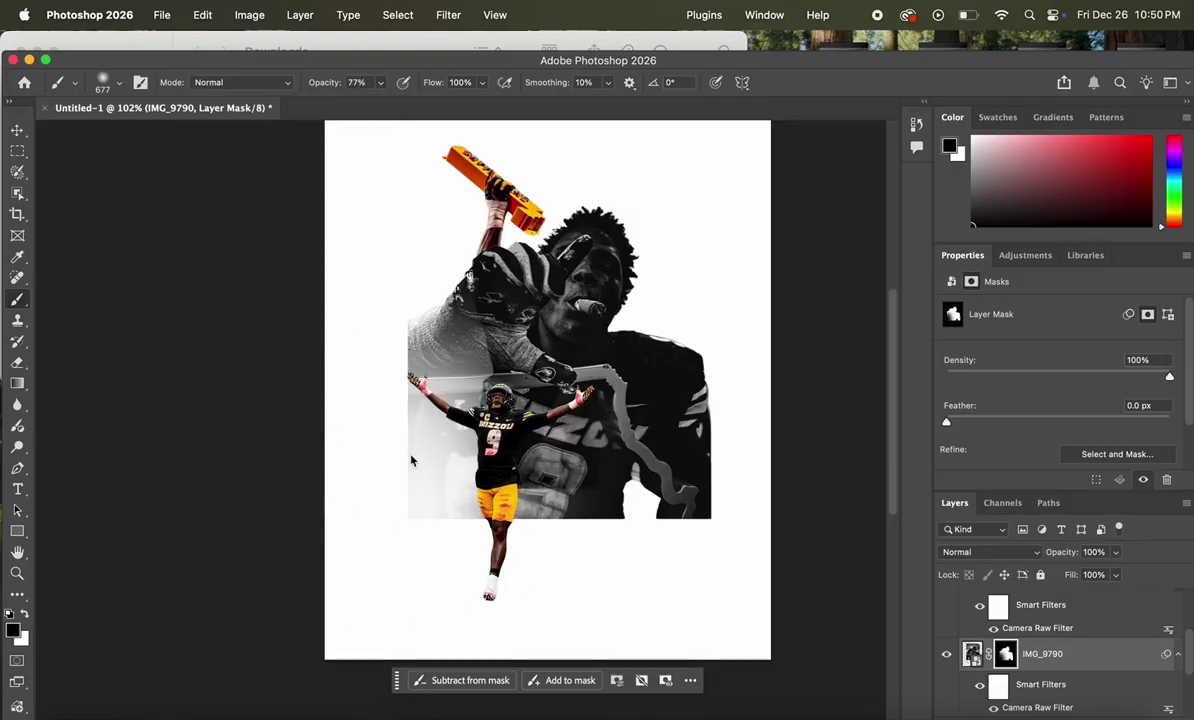
drag(549, 512, 657, 513)
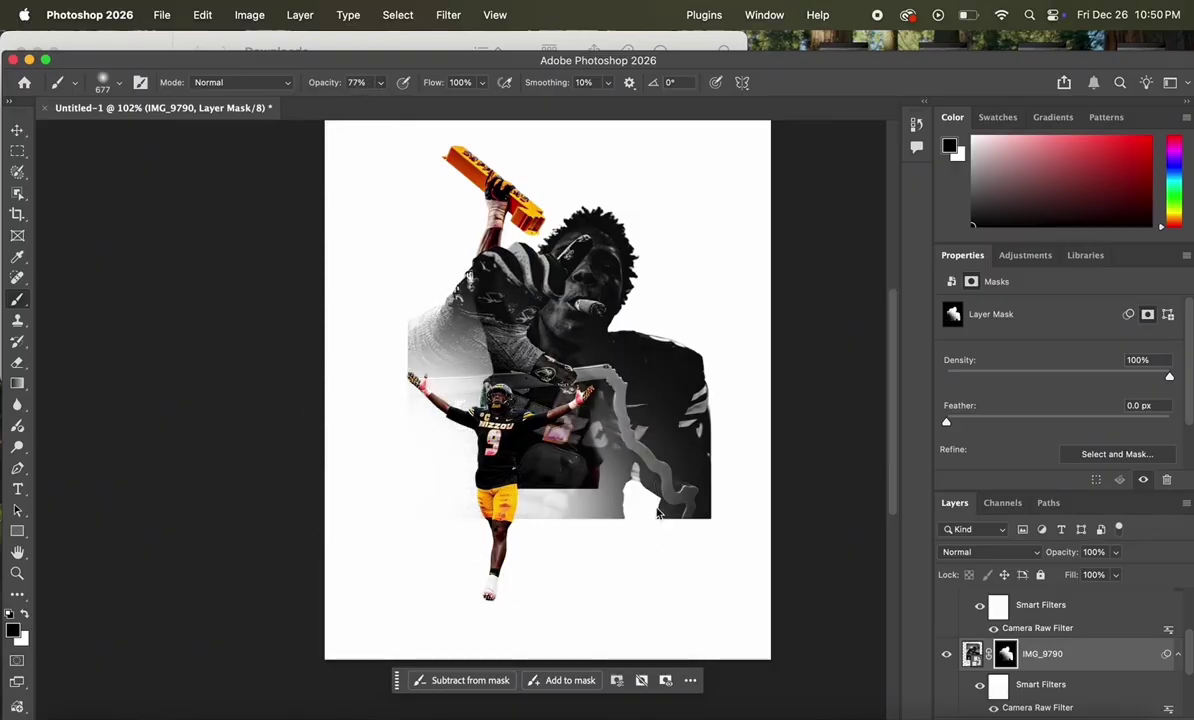
click(672, 516)
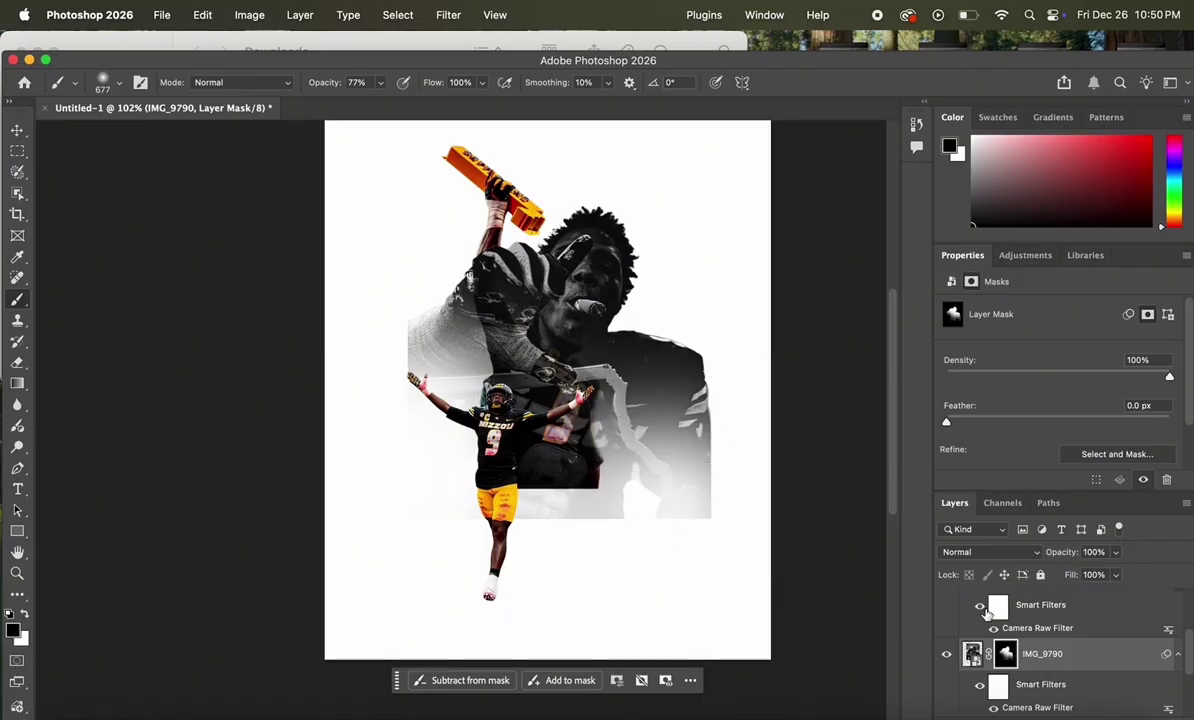
Hide the IMG_9791 layer and paint further on the portrait's mask to soften its bottom and left edges
scroll(1022, 650, up, 2)
scroll(1027, 661, down, 3)
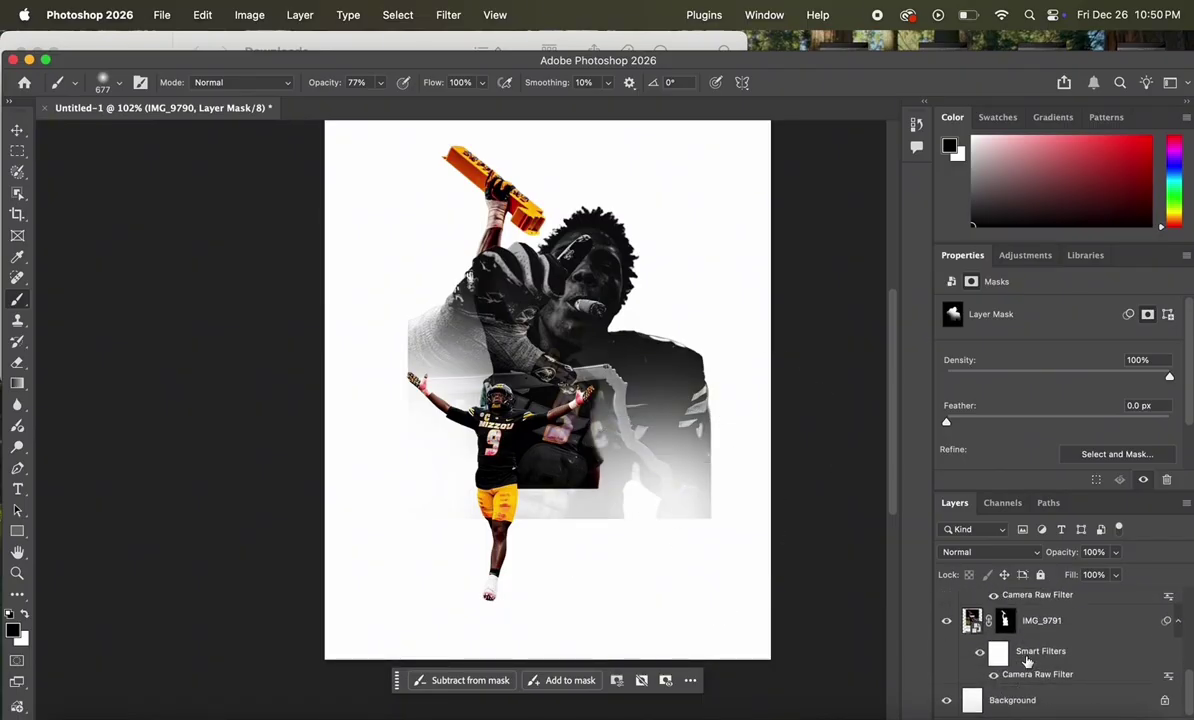
click(947, 622)
mouse_move(540, 515)
mouse_down()
mouse_move(506, 520)
mouse_move(640, 525)
mouse_move(695, 512)
mouse_up()
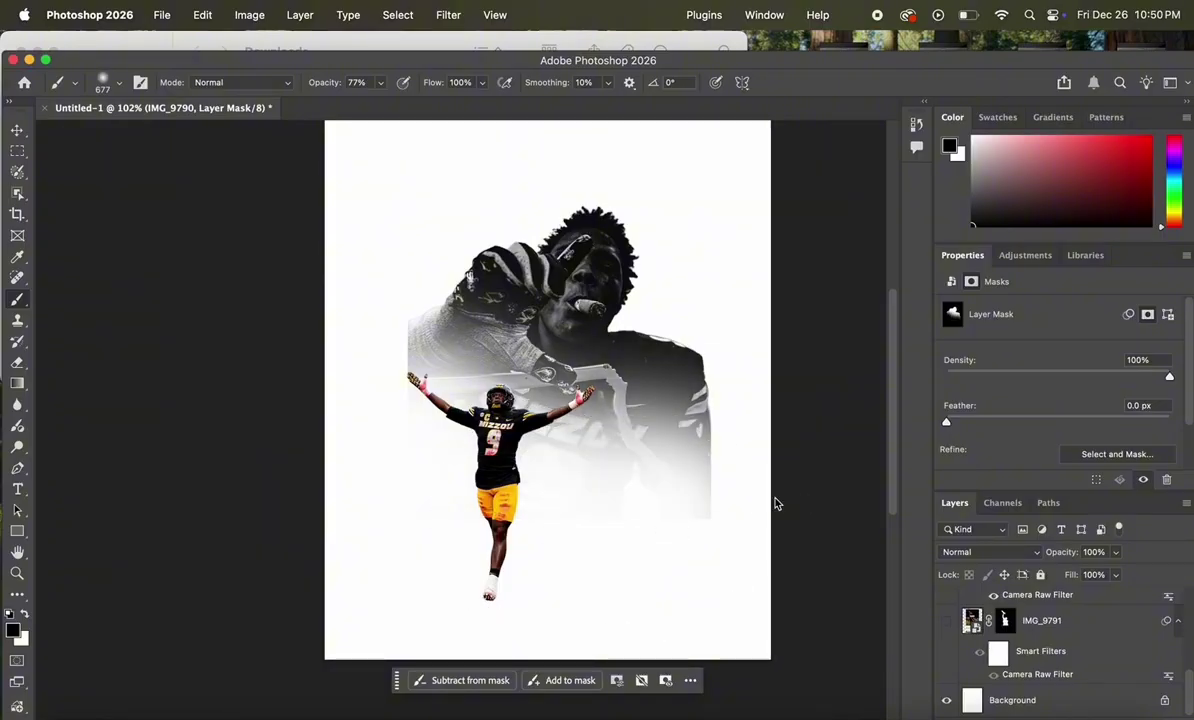
drag(346, 373, 350, 365)
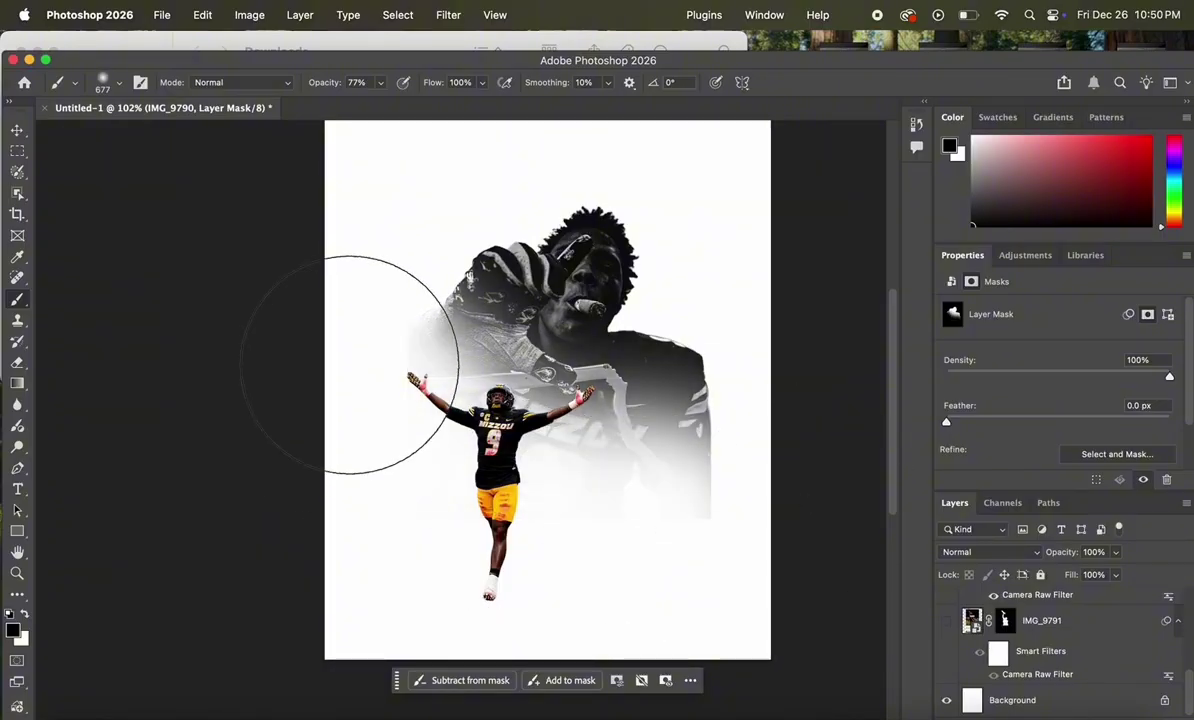
click(321, 363)
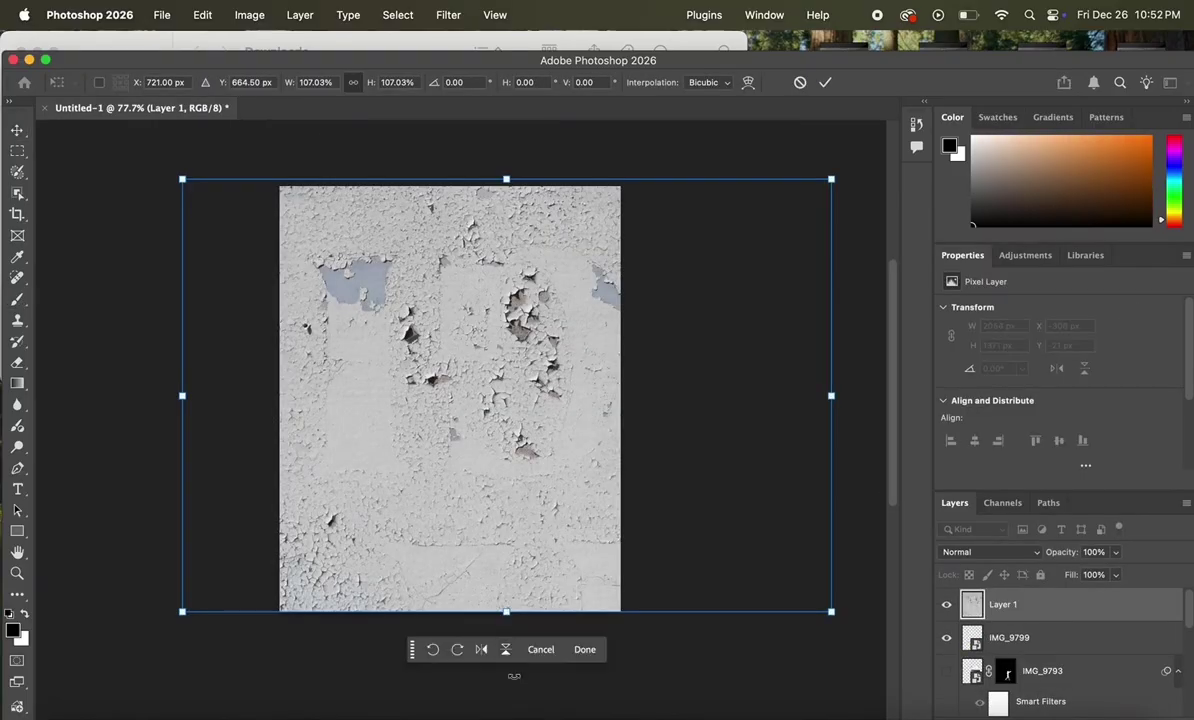
Commit the peeling-paint texture's transform, move the layer directly above Background, and set its opacity to 14%
click(586, 648)
drag(1048, 611, 991, 697)
click(1116, 552)
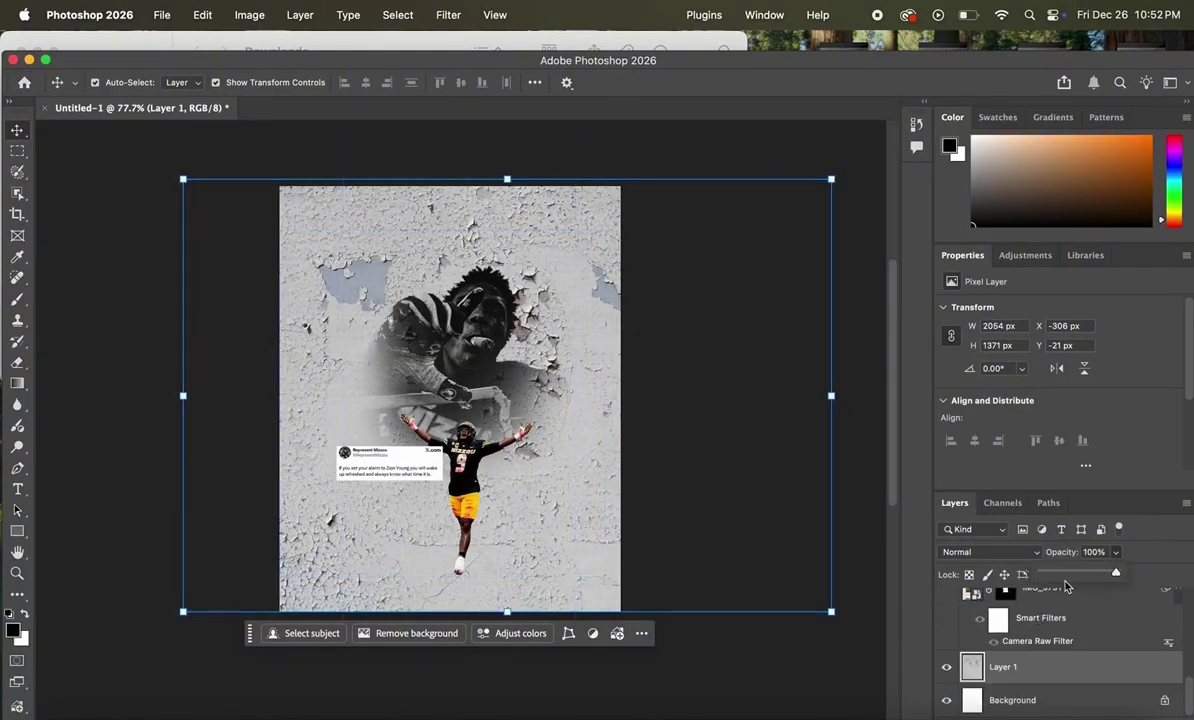
drag(1054, 572, 1053, 575)
scroll(400, 480, up, 2)
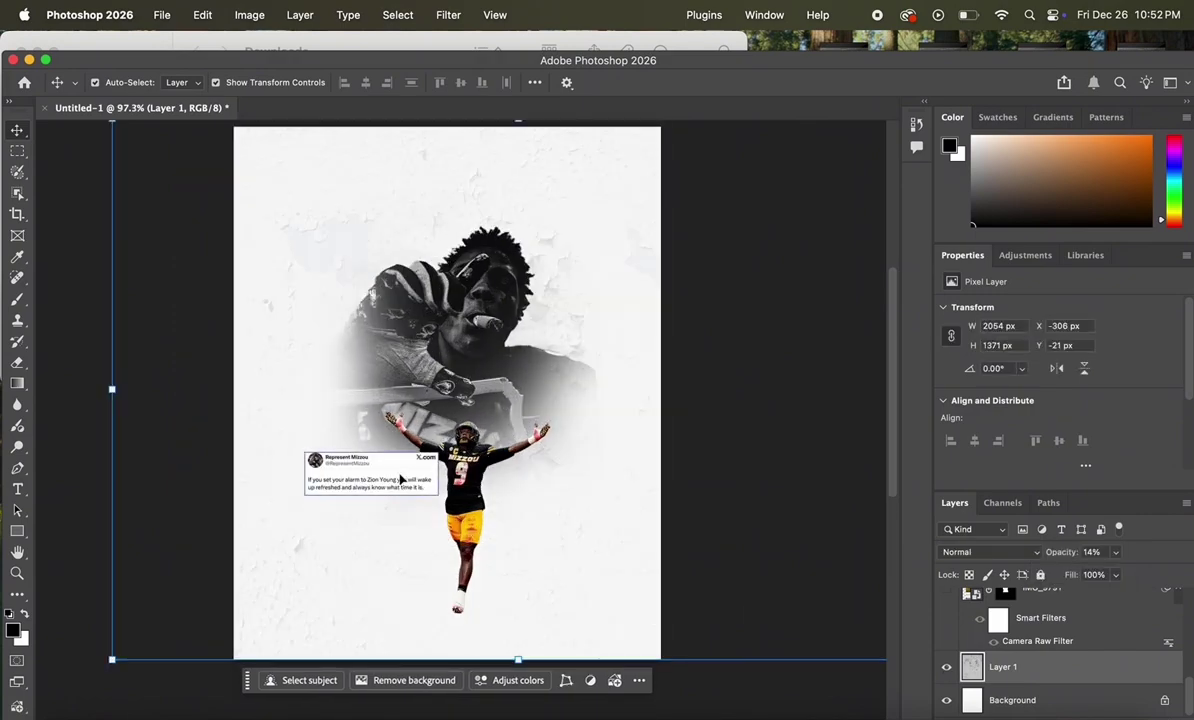
Set the blend mode of the tweet layer IMG_9799 to Darken
scroll(400, 480, up, 3)
click(400, 480)
click(985, 552)
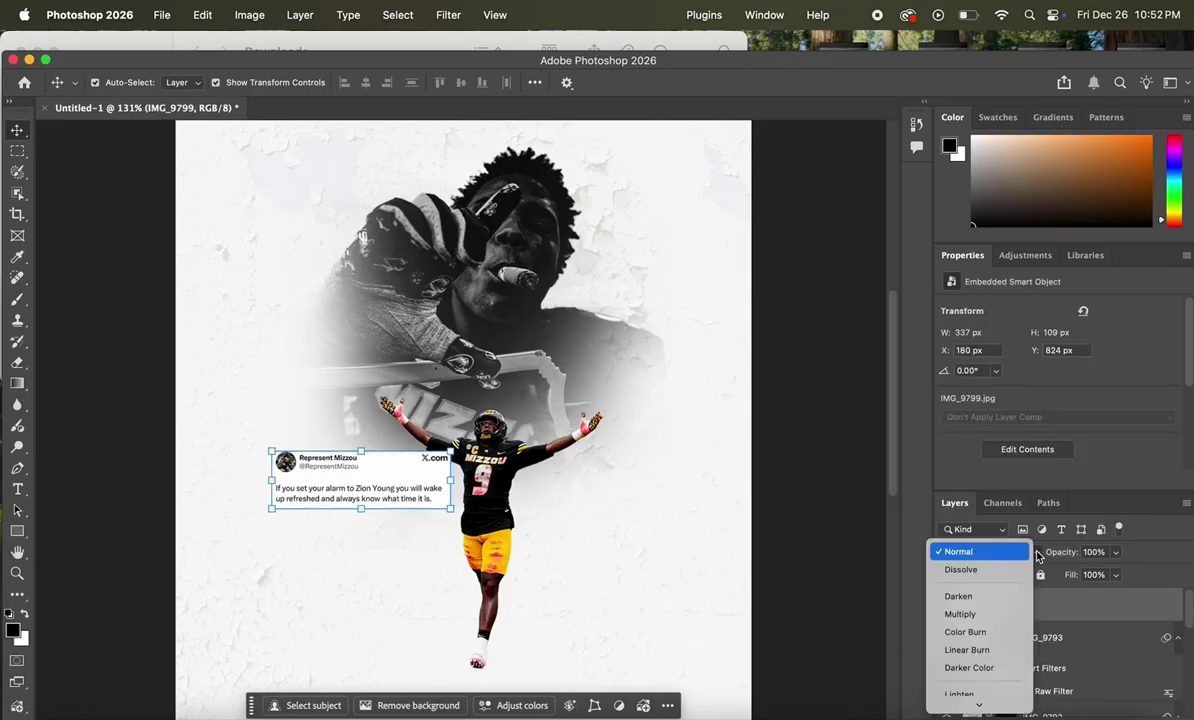
click(1008, 596)
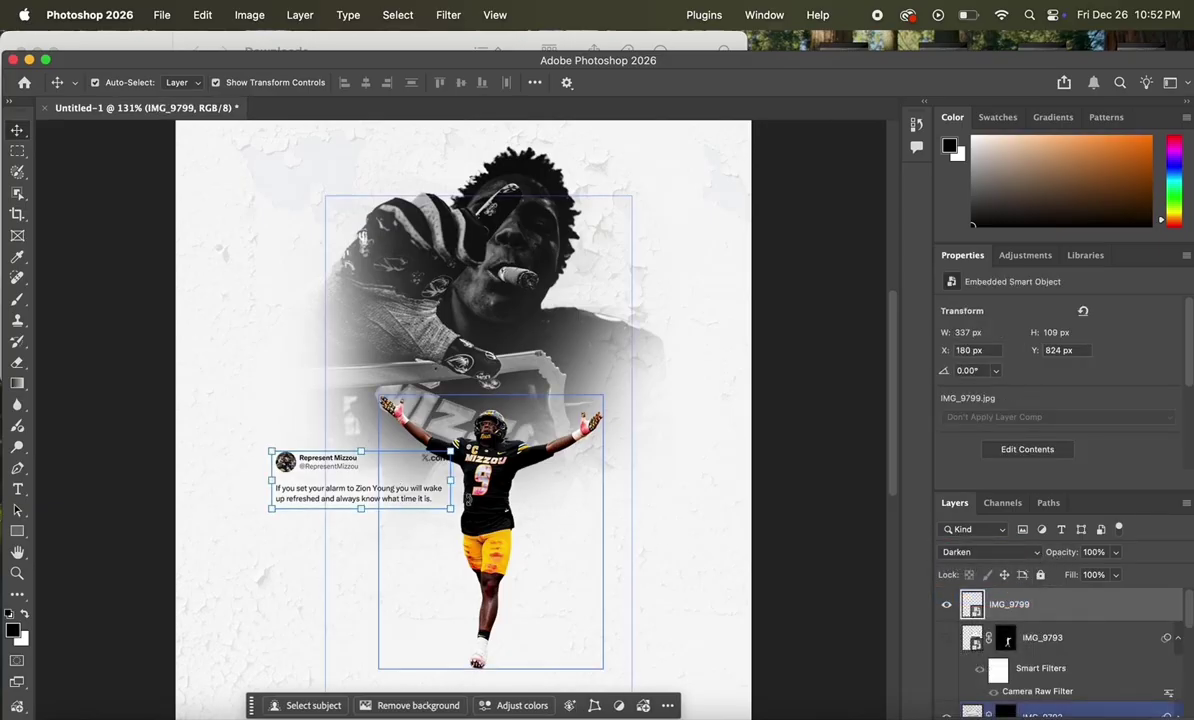
Scale the tweet IMG_9799 to 5.92% and position it beside the cut-out player's torso
key(ctrl+t)
mouse_move(450, 480)
mouse_down()
mouse_move(420, 491)
mouse_move(432, 484)
mouse_up()
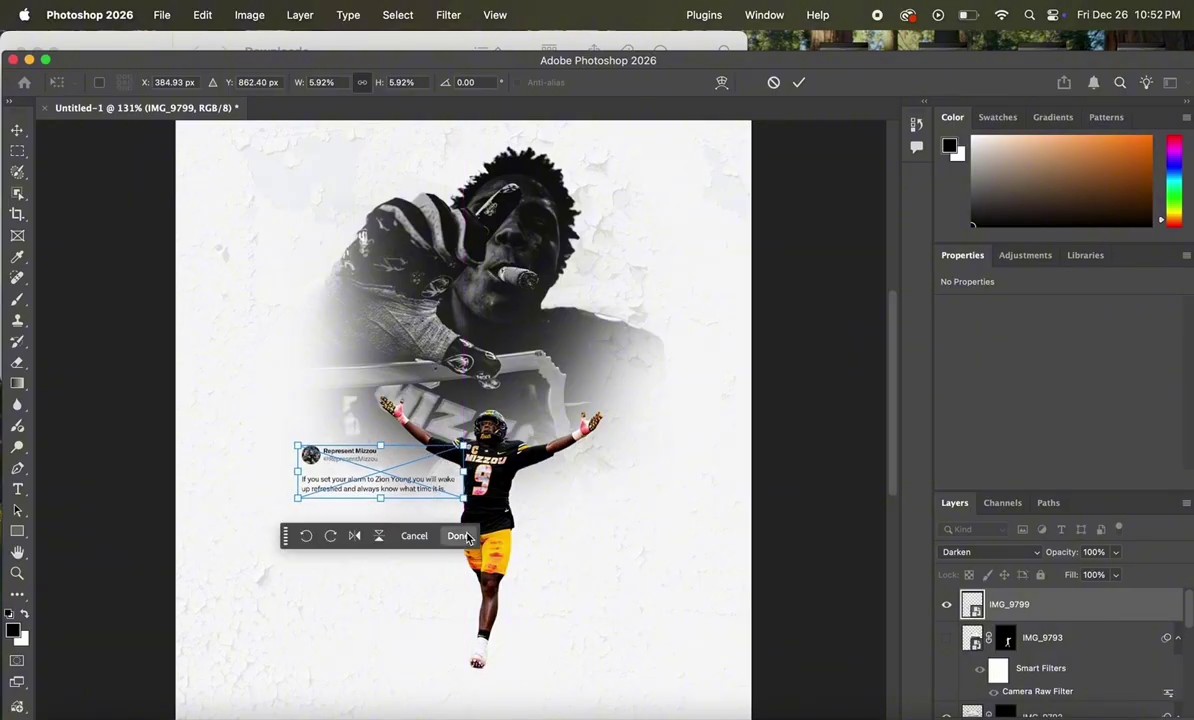
click(460, 537)
click(676, 507)
Place the second tweet image, IMG_9801, from the file browser into the poster and commit it
scroll(676, 507, down, 3)
key(super+Tab)
drag(296, 192, 398, 443)
key(F11)
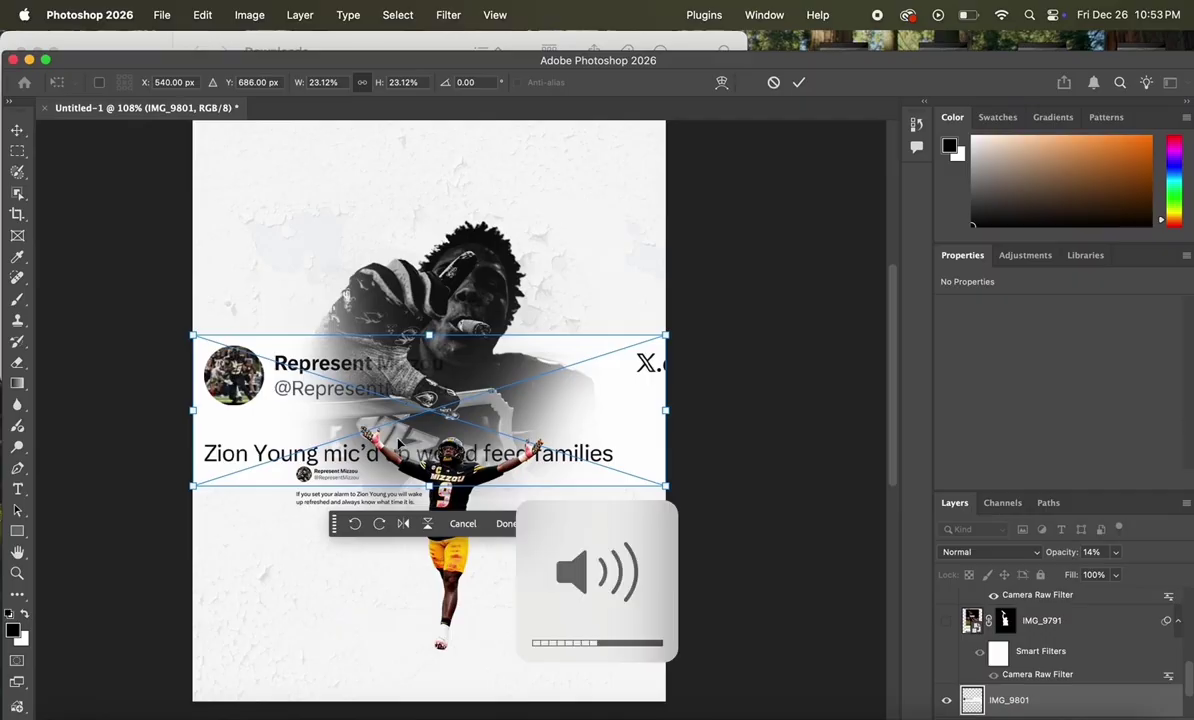
click(507, 523)
Scale the second tweet down to about 385 px wide and move it to about X 664 px, Y 579 px, over the portrait's shoulder
drag(665, 410, 361, 405)
drag(285, 428, 575, 409)
click(647, 455)
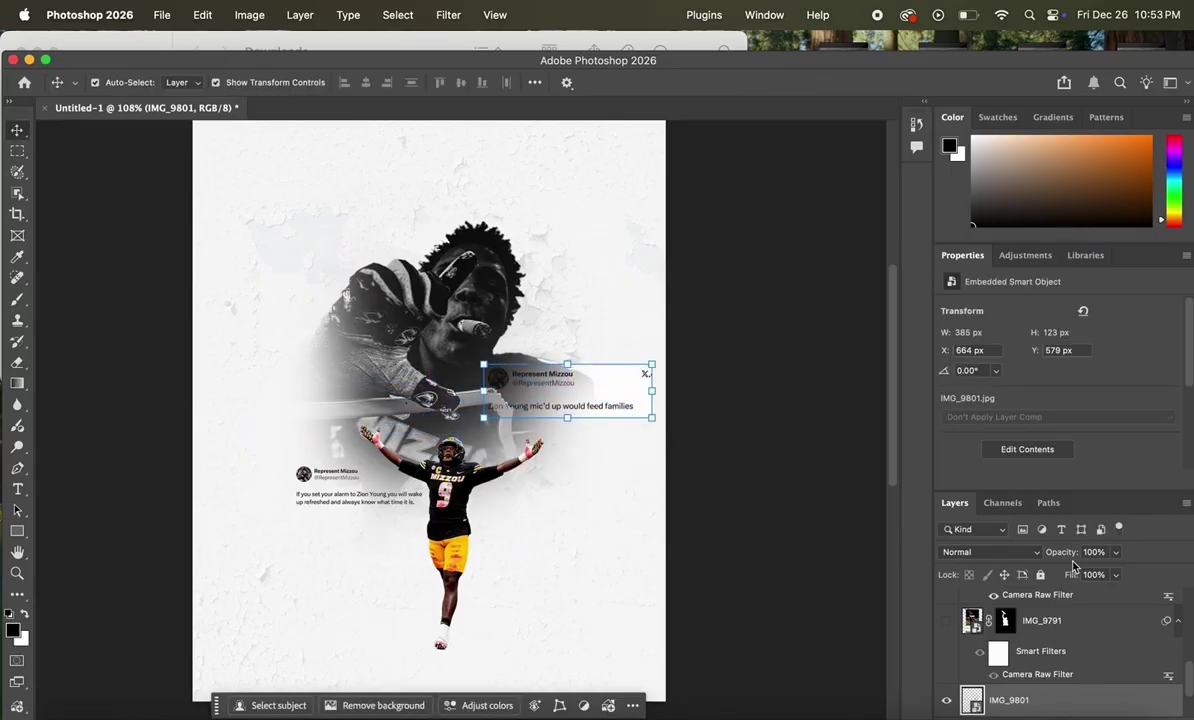
Move the tweet layer IMG_9801 to the top of the layer stack and set its blend mode to Darken
drag(1029, 700, 1029, 582)
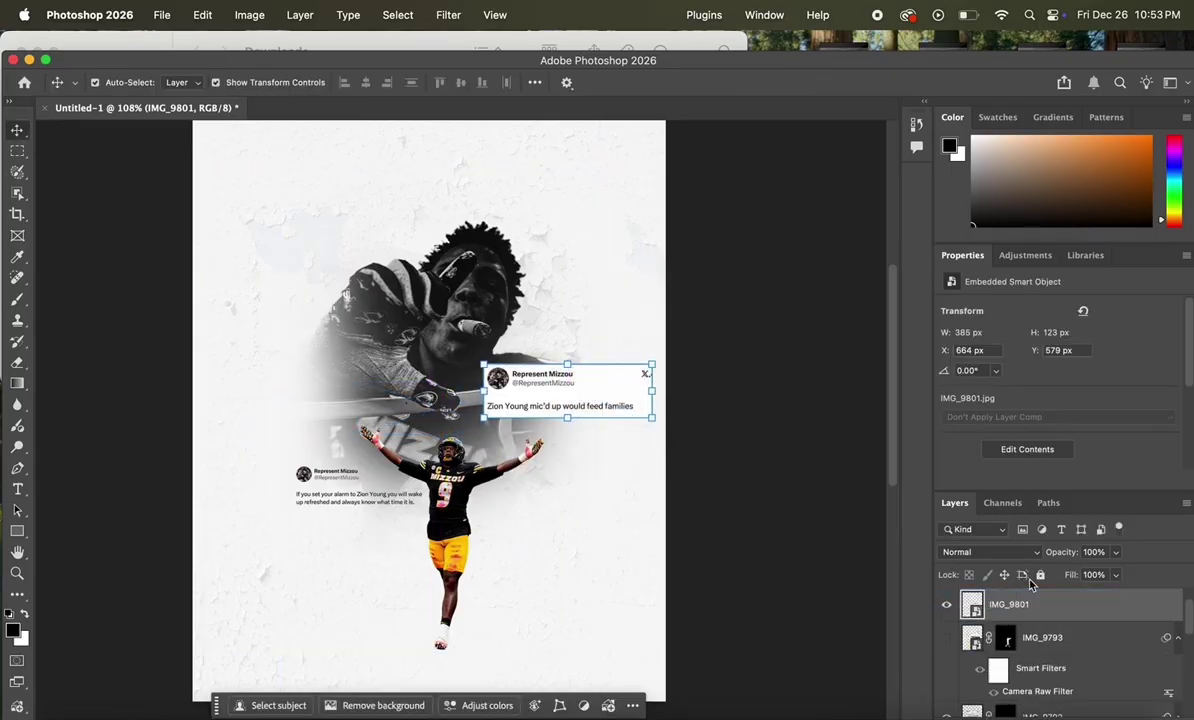
click(1040, 554)
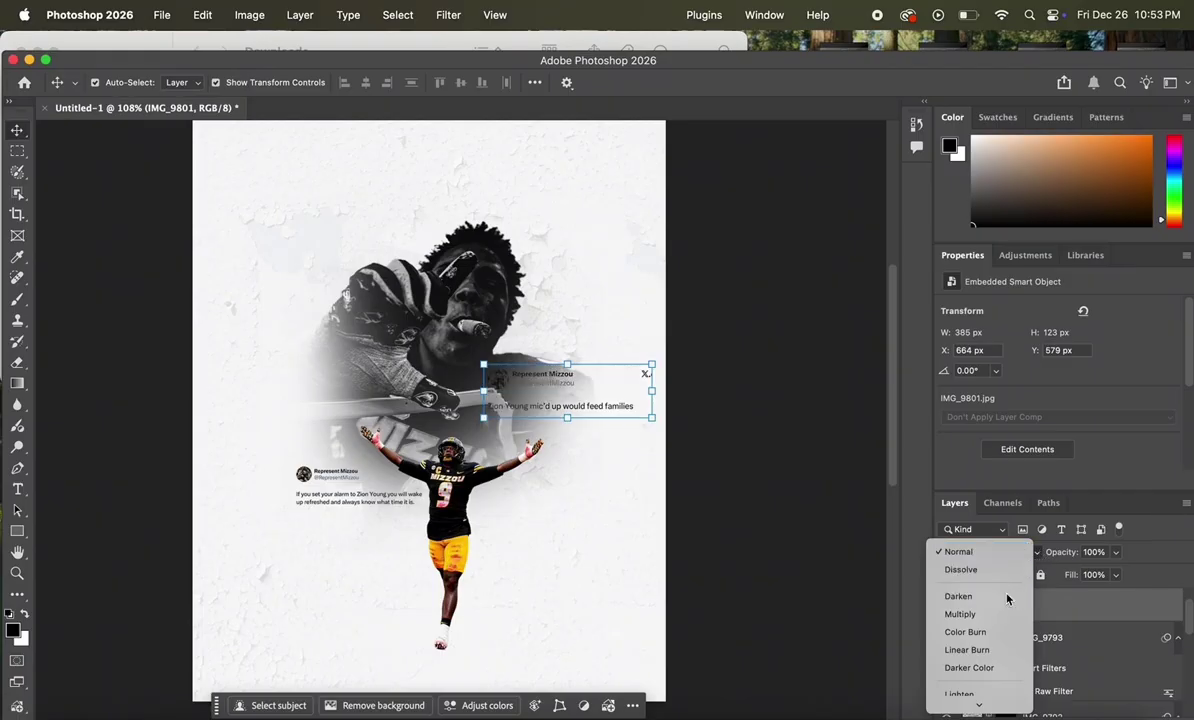
click(1005, 595)
key(super+plus)
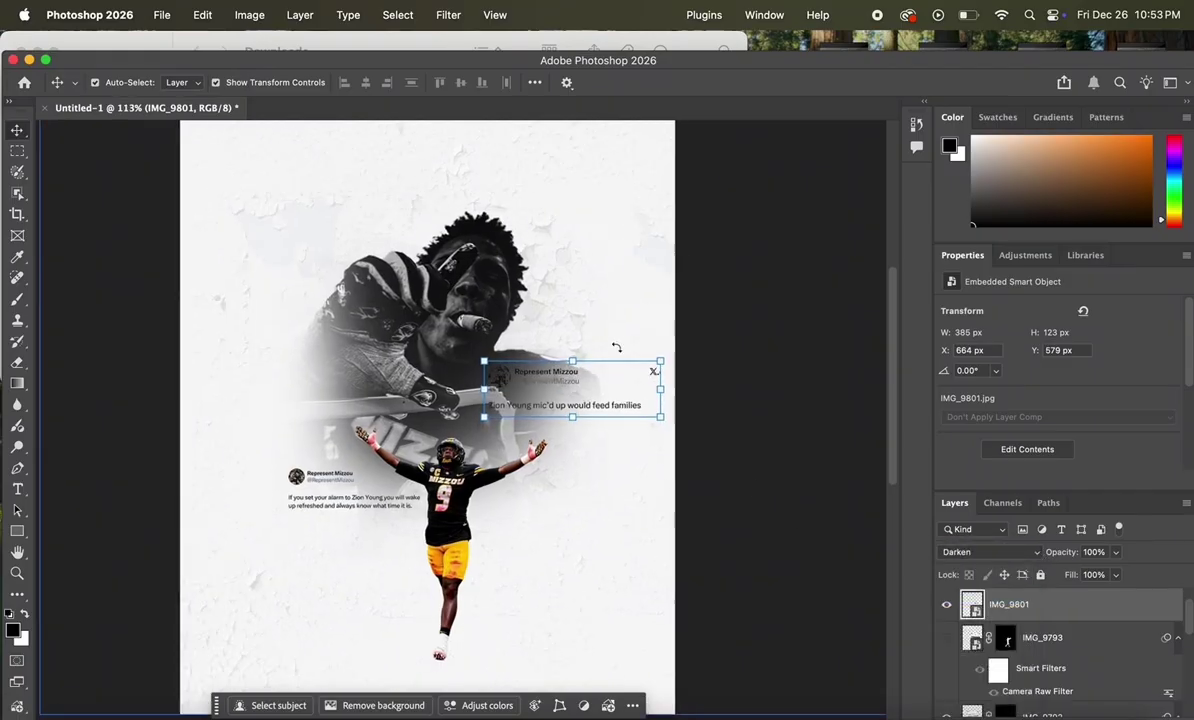
Set the blend mode of IMG_9801 to Multiply and scale the tweet down slightly
click(1038, 556)
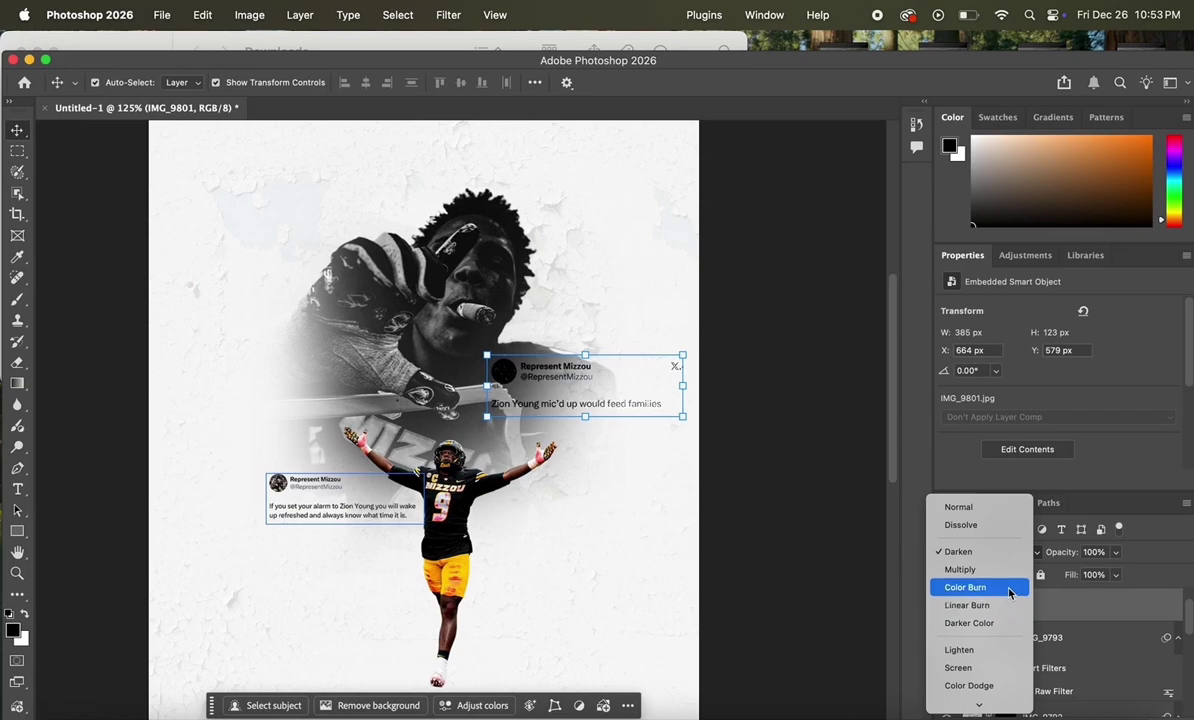
click(1015, 569)
drag(682, 385, 636, 376)
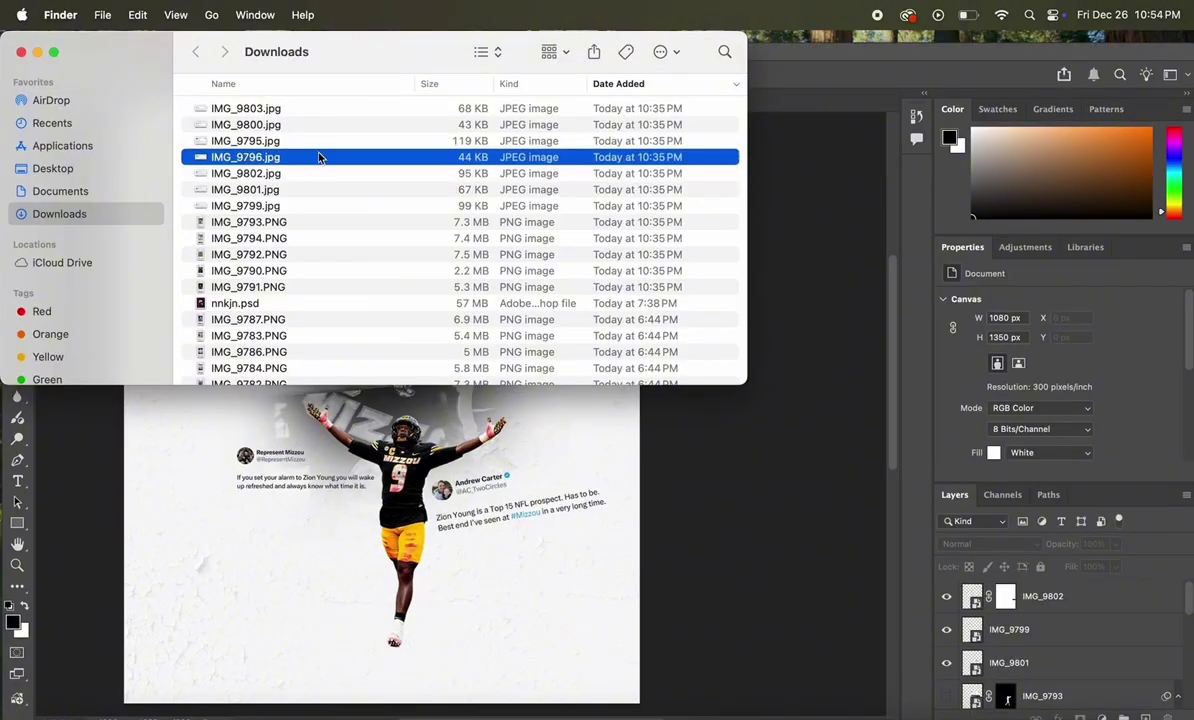
Place the tweet image IMG_9796.jpg into the poster, scaled to about 573 px wide at about X 201 px, Y 967 px
drag(300, 153, 362, 555)
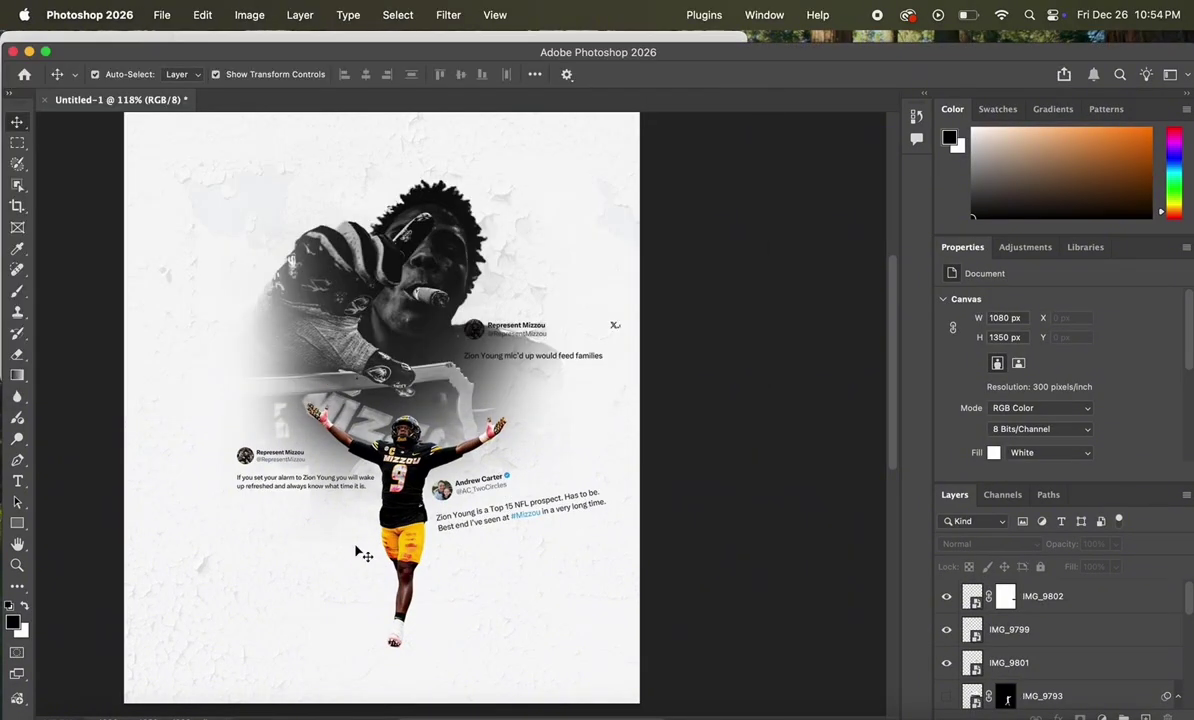
click(462, 534)
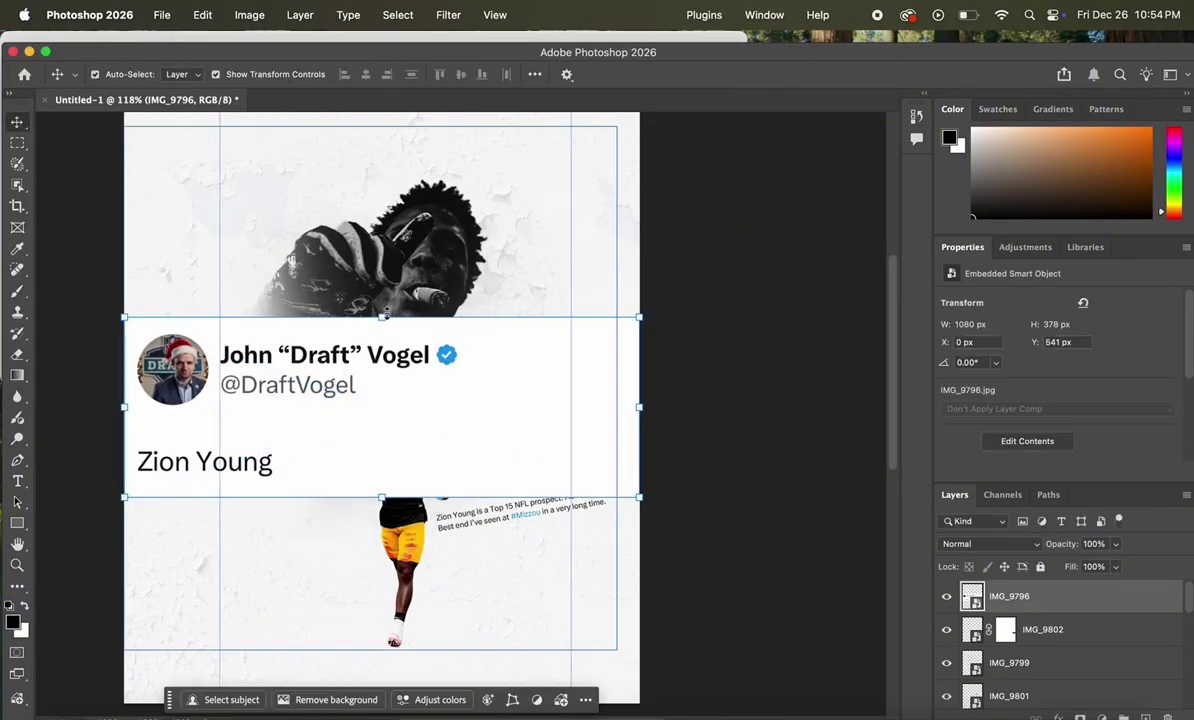
key(super+t)
drag(382, 319, 381, 404)
drag(372, 454, 346, 572)
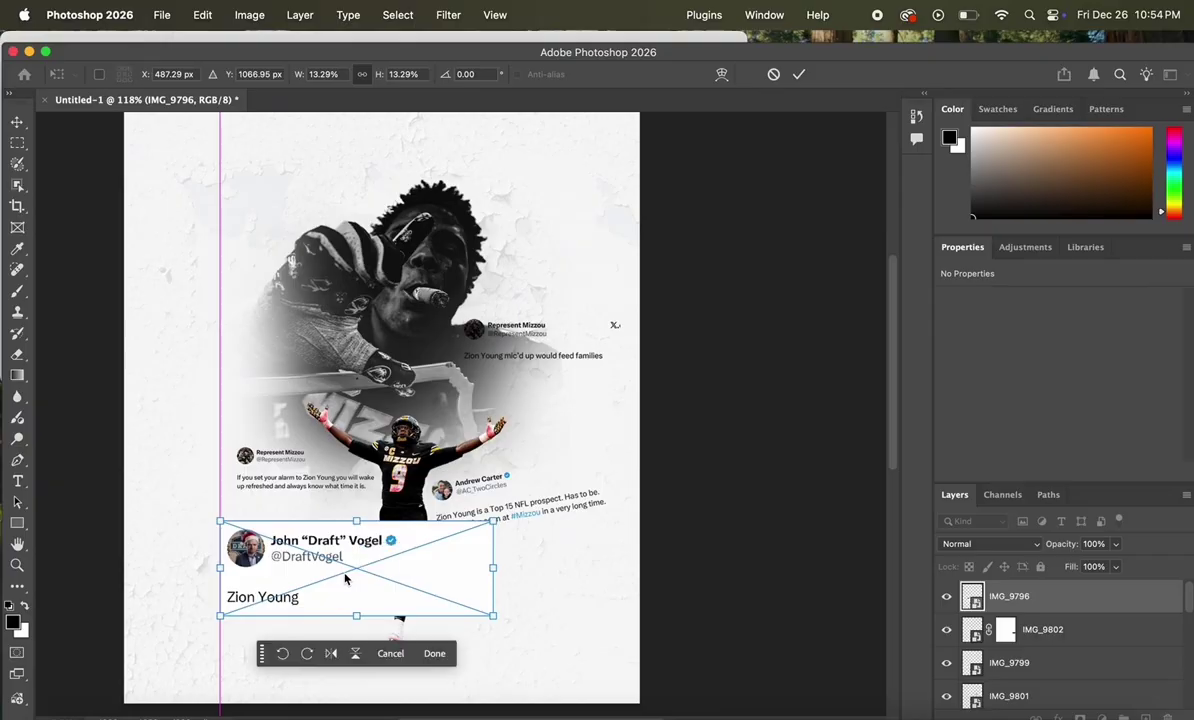
click(433, 650)
key(F11)
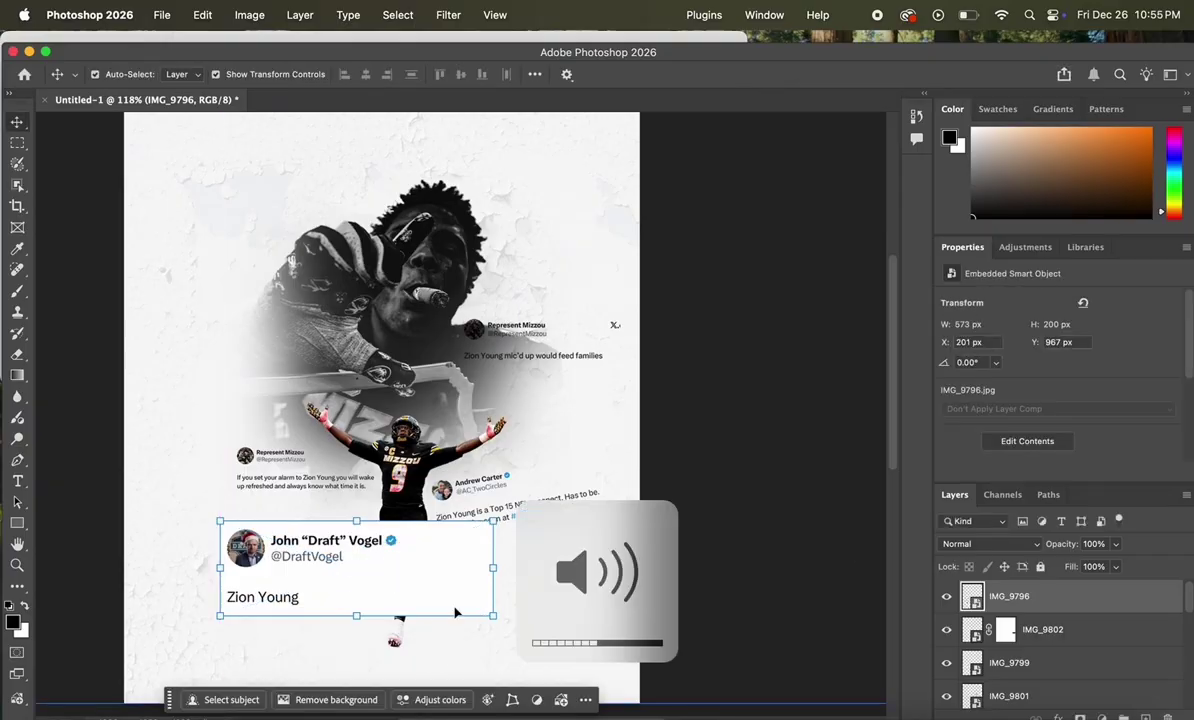
Set the blend mode of IMG_9796 to Darken and scale the tweet down beside the cut-out player's legs
click(1010, 545)
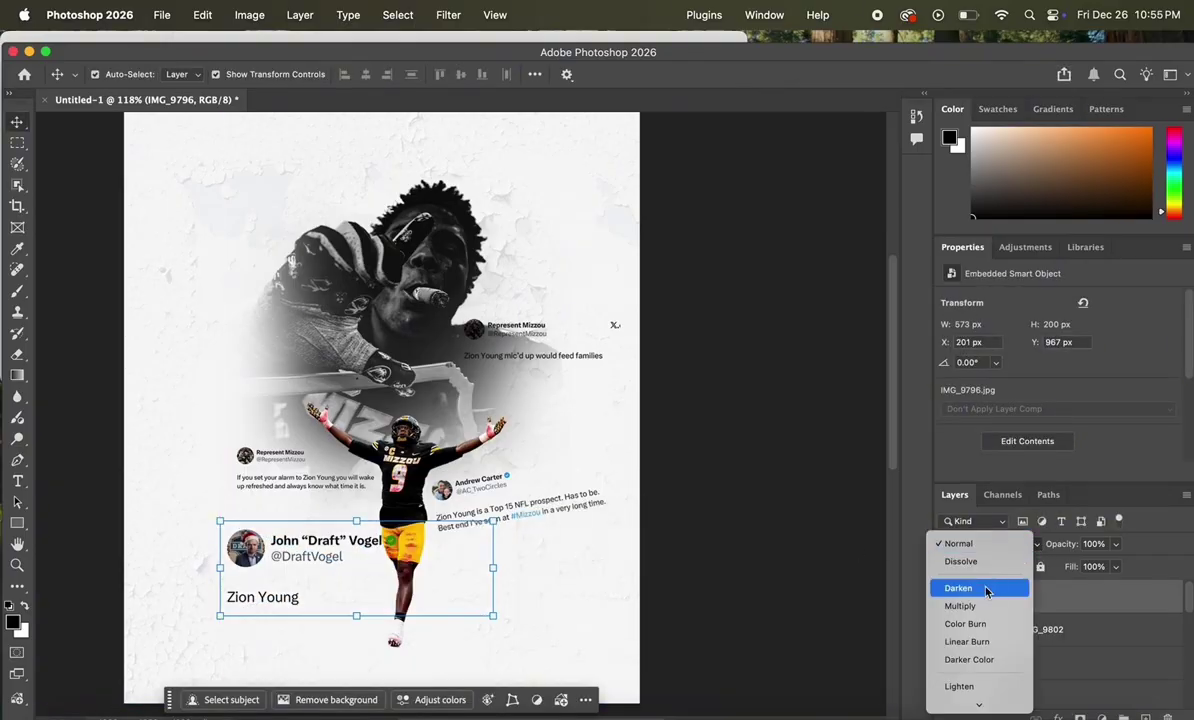
click(985, 590)
key(ctrl+t)
drag(493, 567, 455, 535)
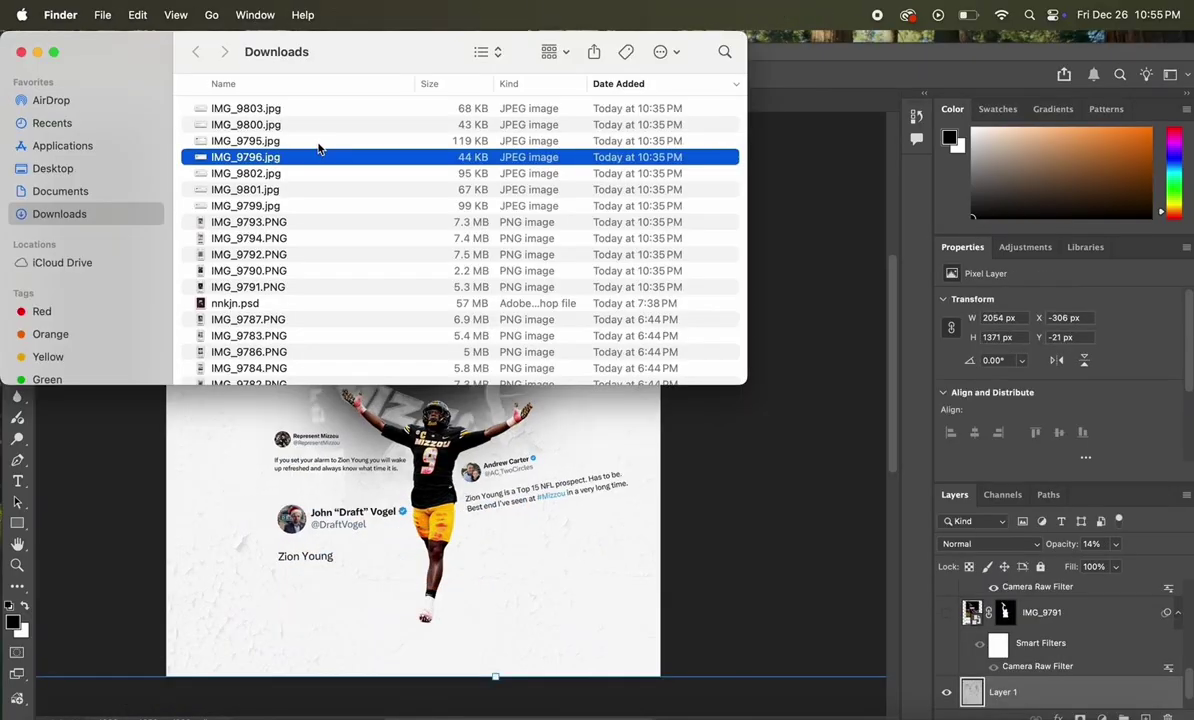
Place the tweet image IMG_9795.jpg about 451 px wide at about X 629 px, Y 992 px, with the Darken blend mode
drag(300, 141, 410, 485)
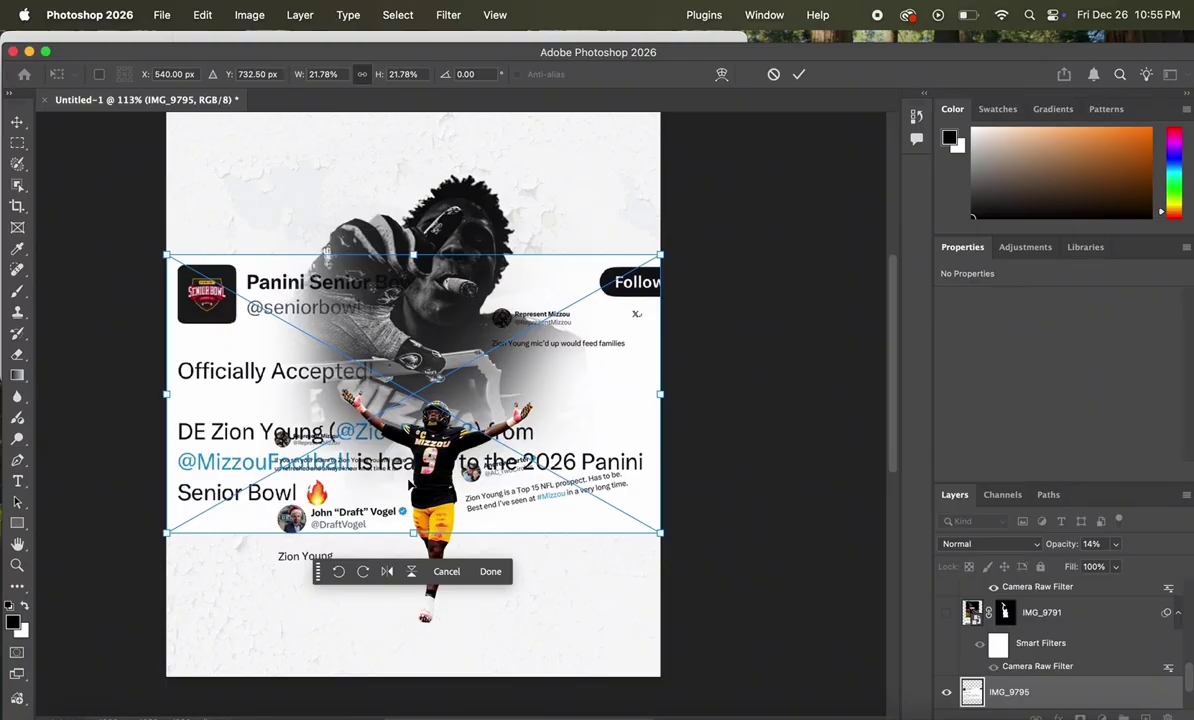
click(488, 571)
drag(414, 255, 544, 554)
click(633, 668)
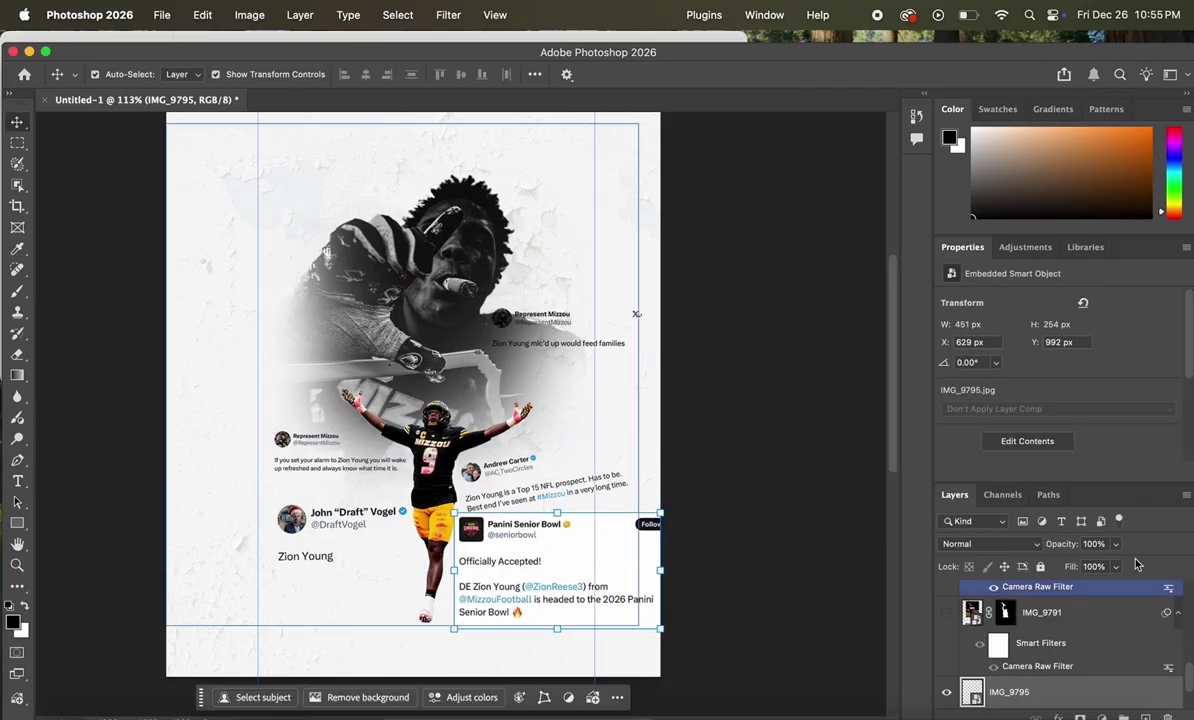
click(1010, 544)
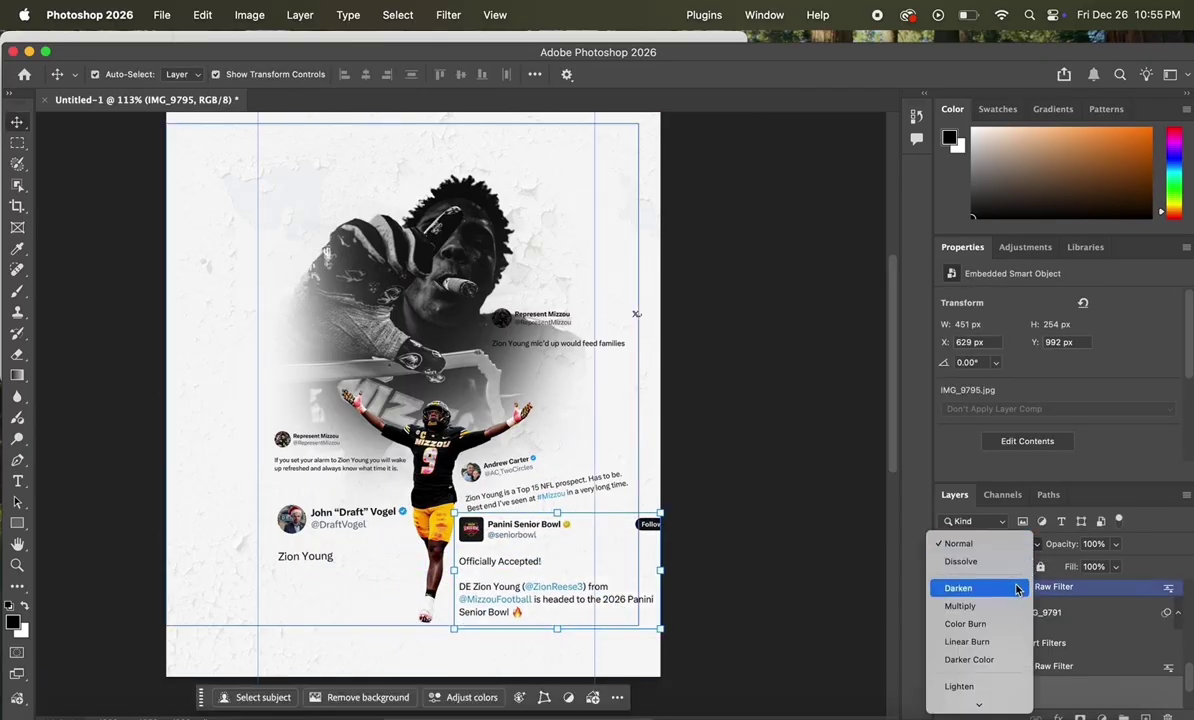
click(1016, 590)
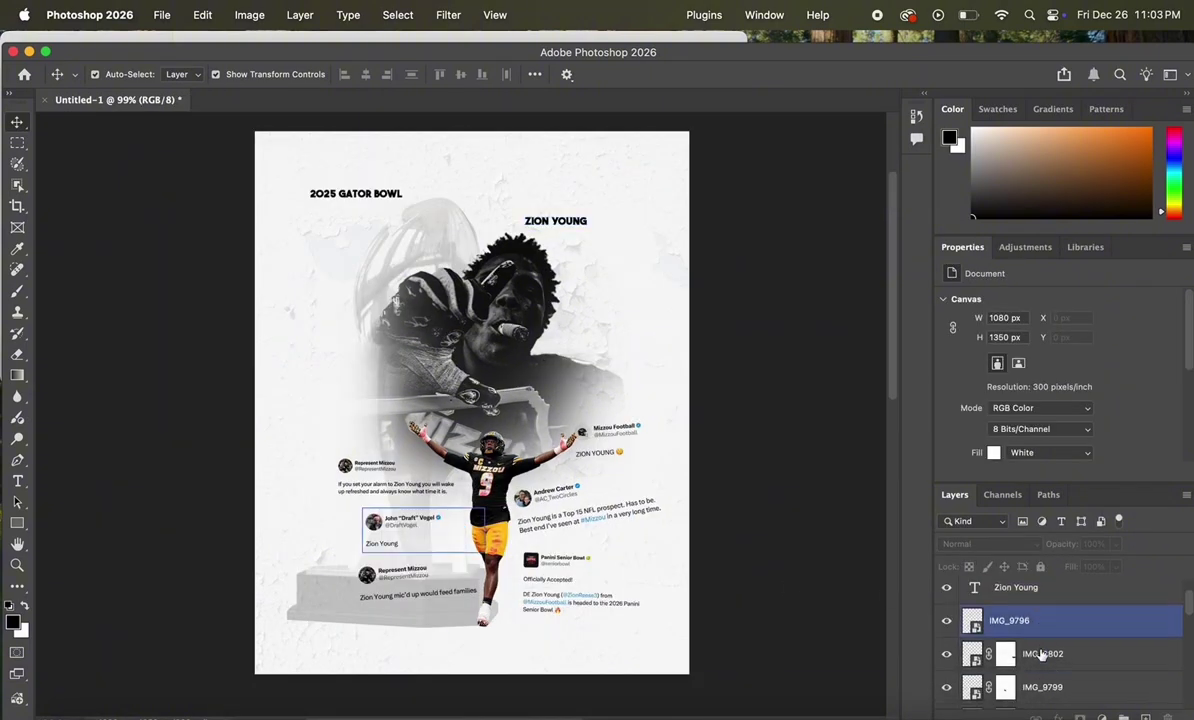
Add a new empty layer directly above the texture layer, Layer 1
scroll(1041, 655, down, 5)
click(1041, 658)
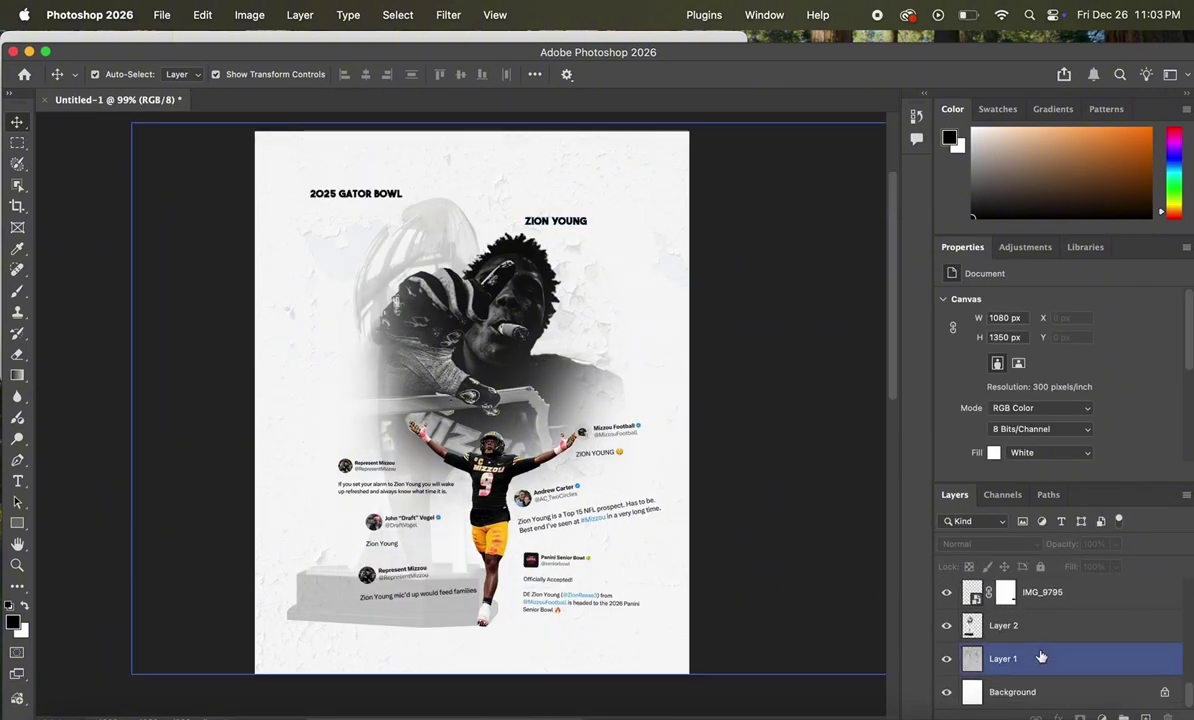
click(1041, 657)
click(1144, 715)
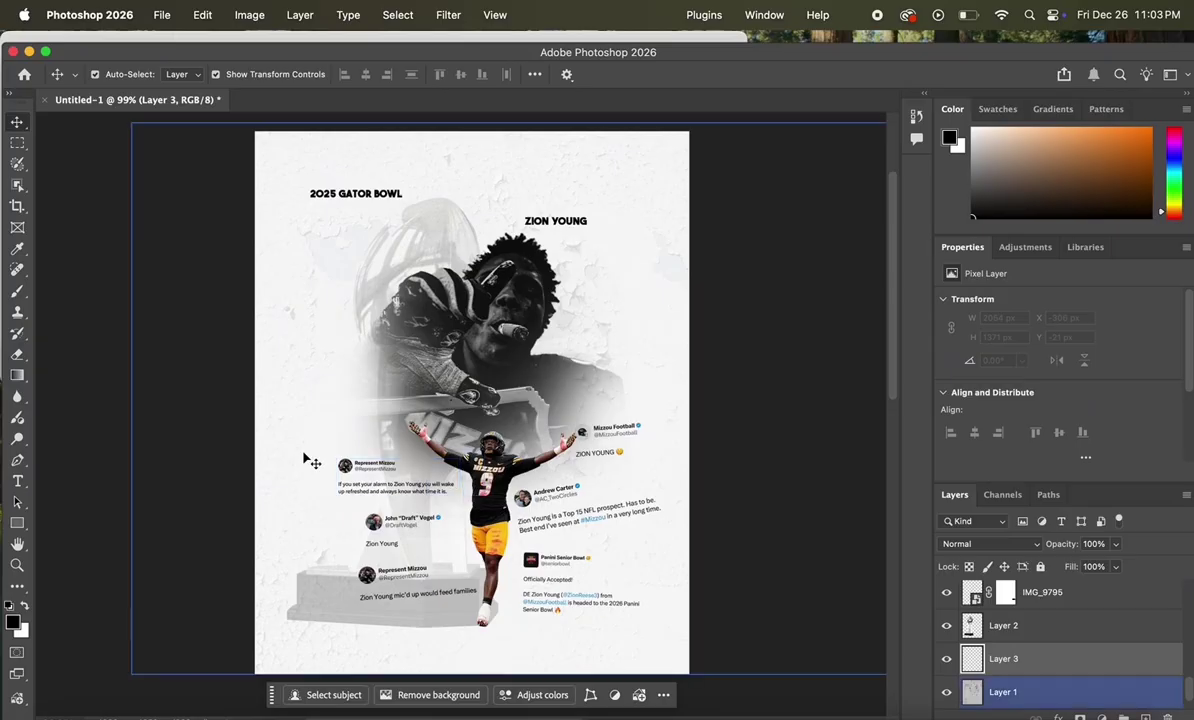
Draw a vertical linear gradient fill from just above the poster's top edge down to near its bottom edge
click(17, 523)
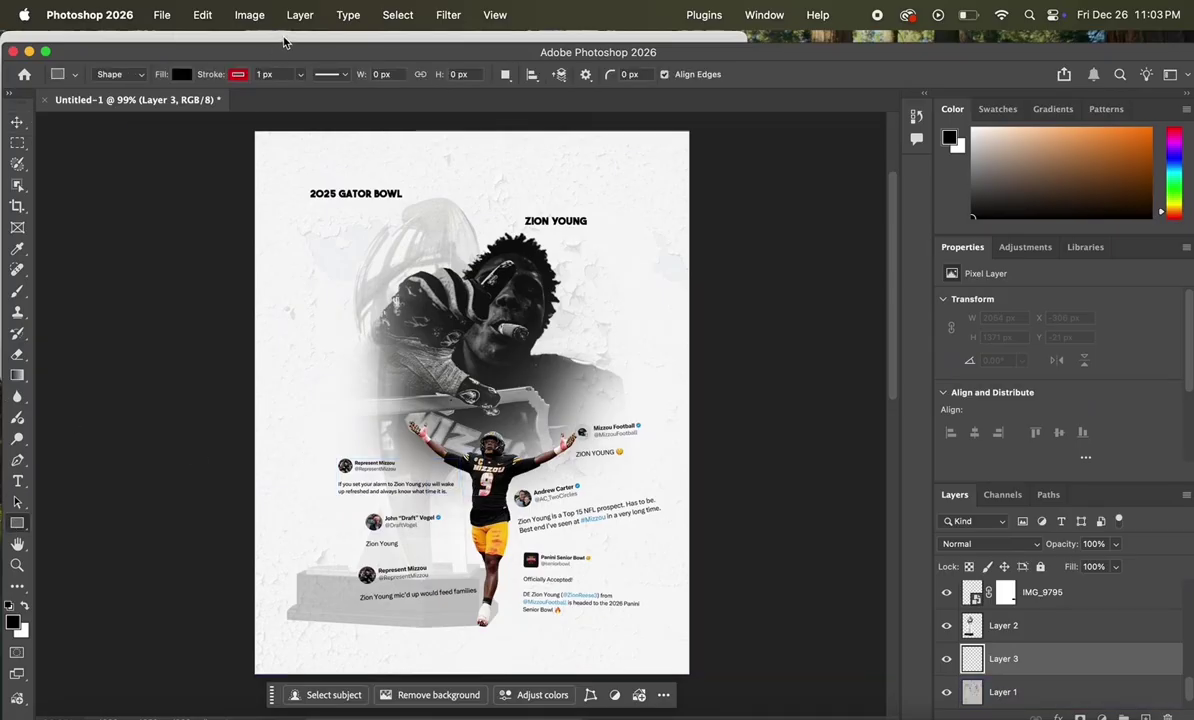
drag(279, 50, 278, 39)
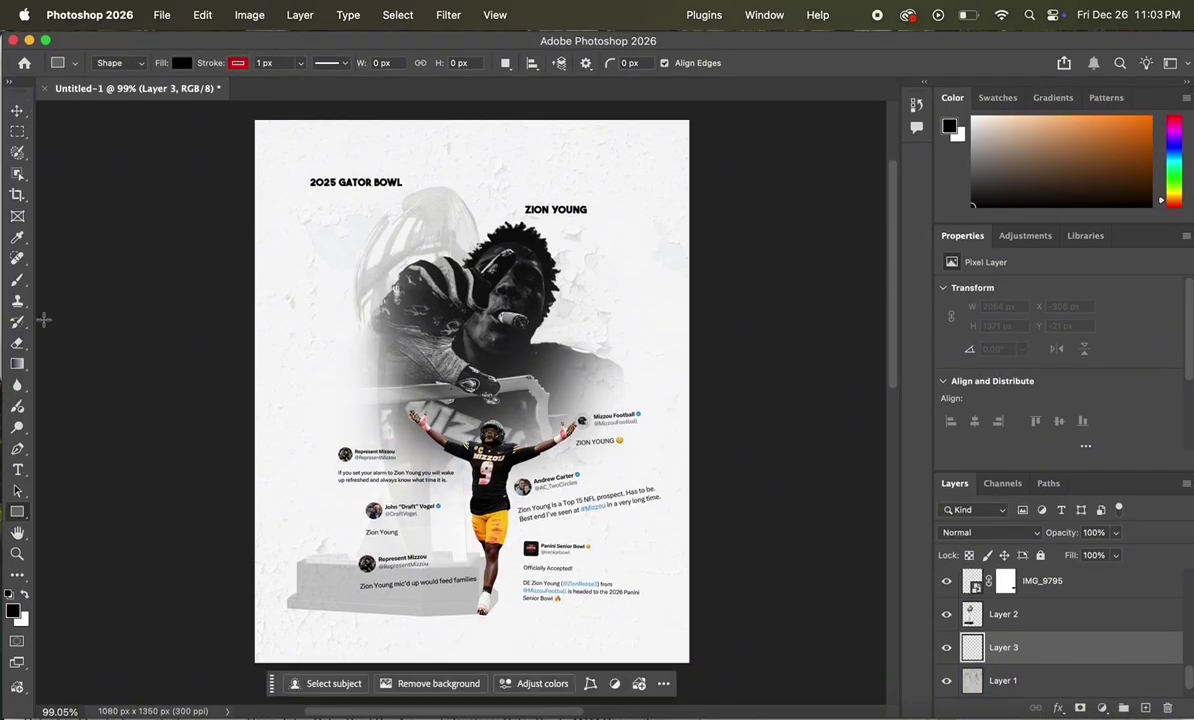
click(20, 363)
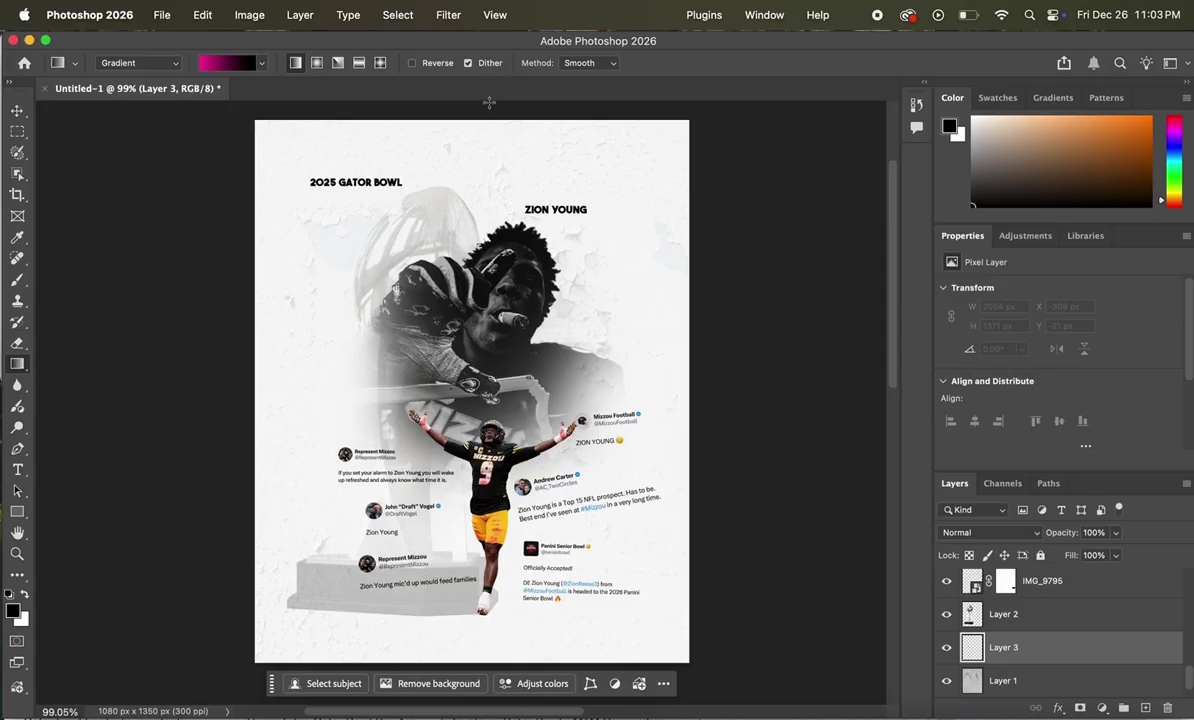
drag(486, 111, 487, 639)
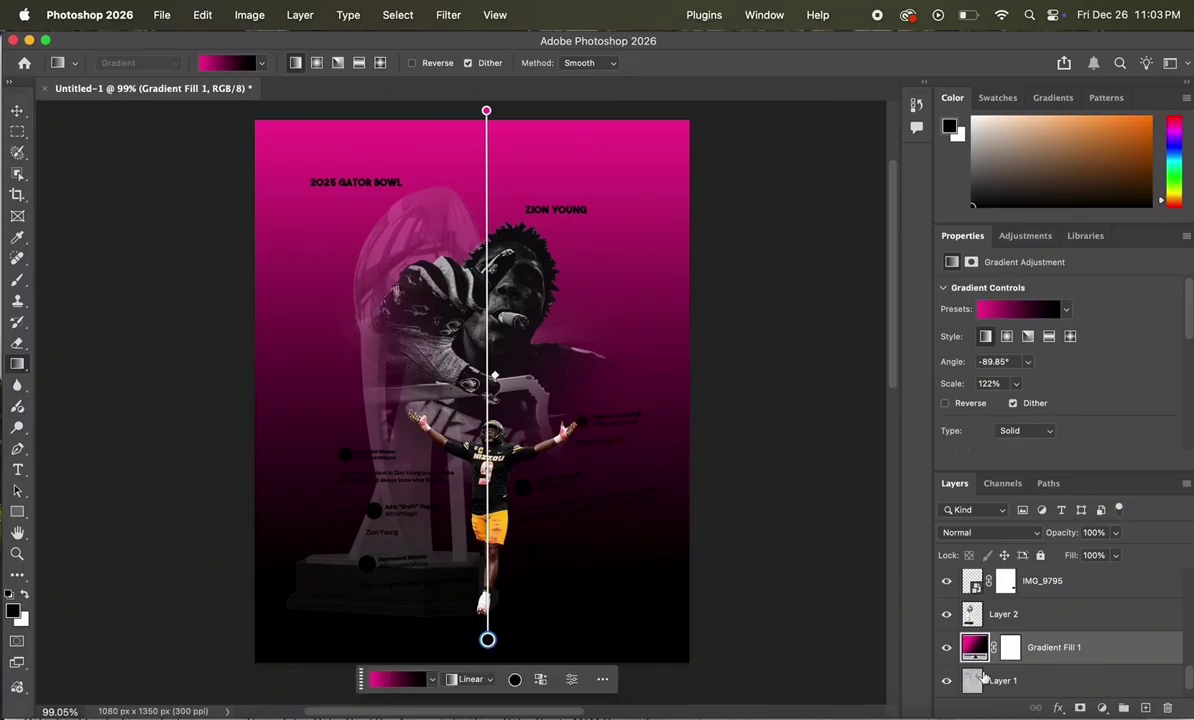
Set the gradient fill's starting colour to gold f6ba1f, sampled from the cut-out player's shorts
double_click(976, 650)
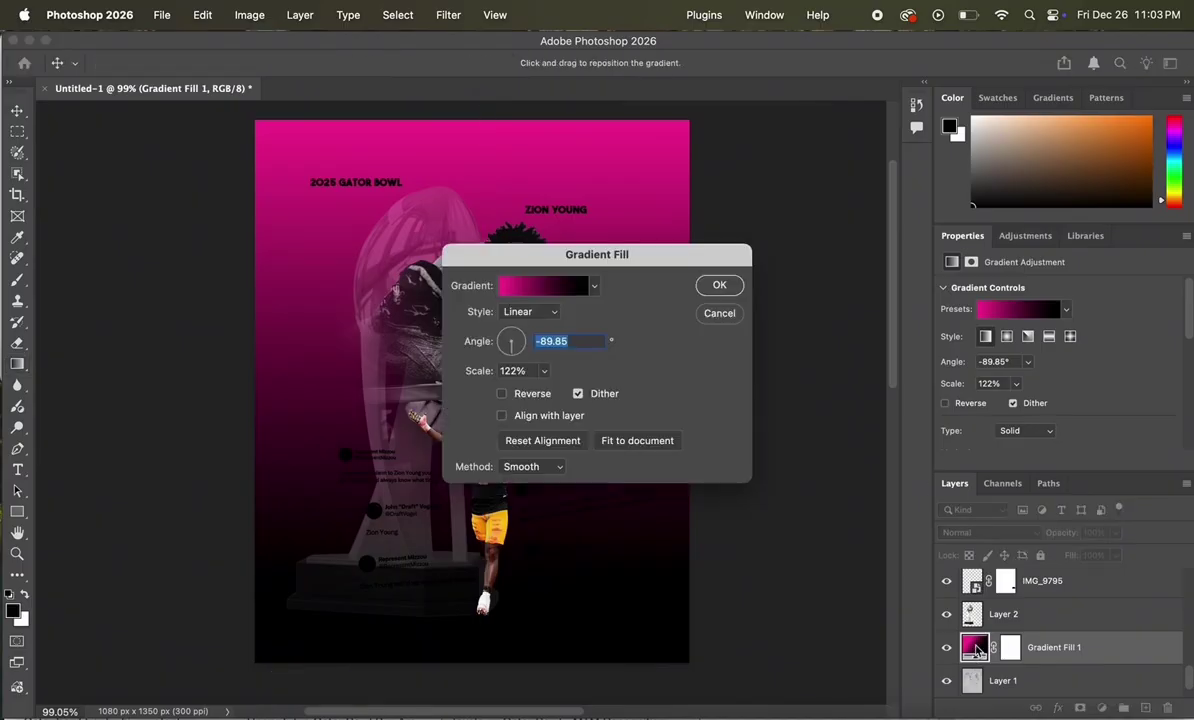
click(540, 285)
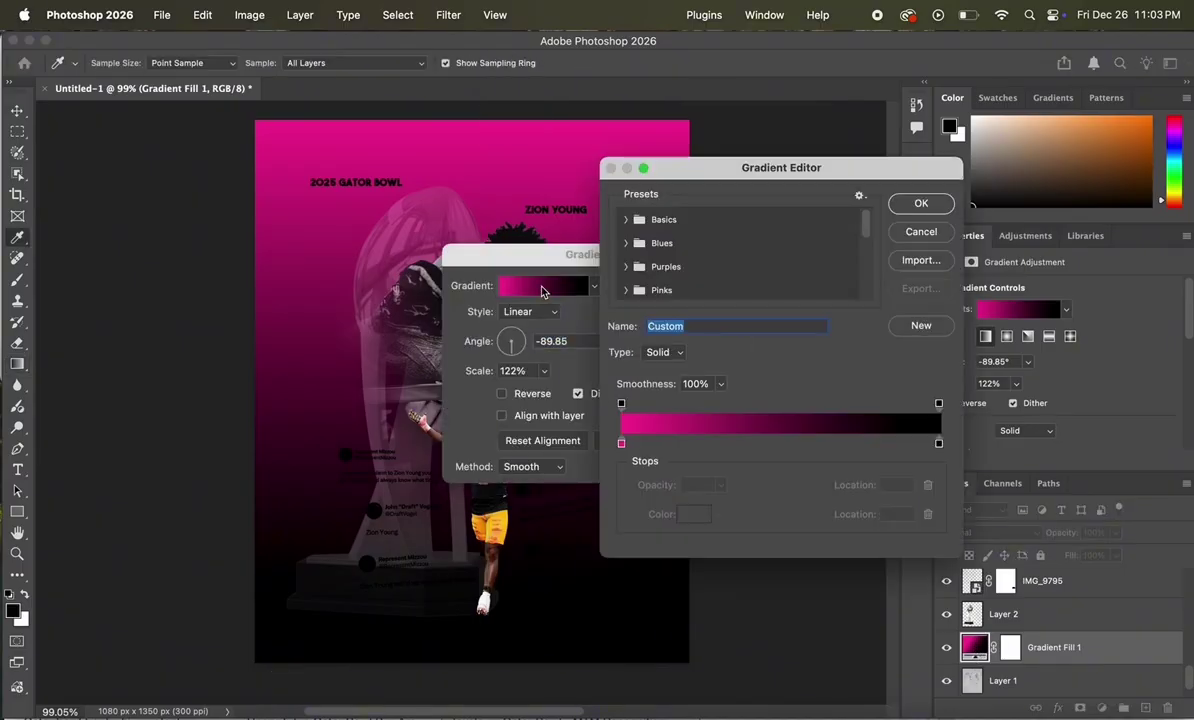
double_click(621, 444)
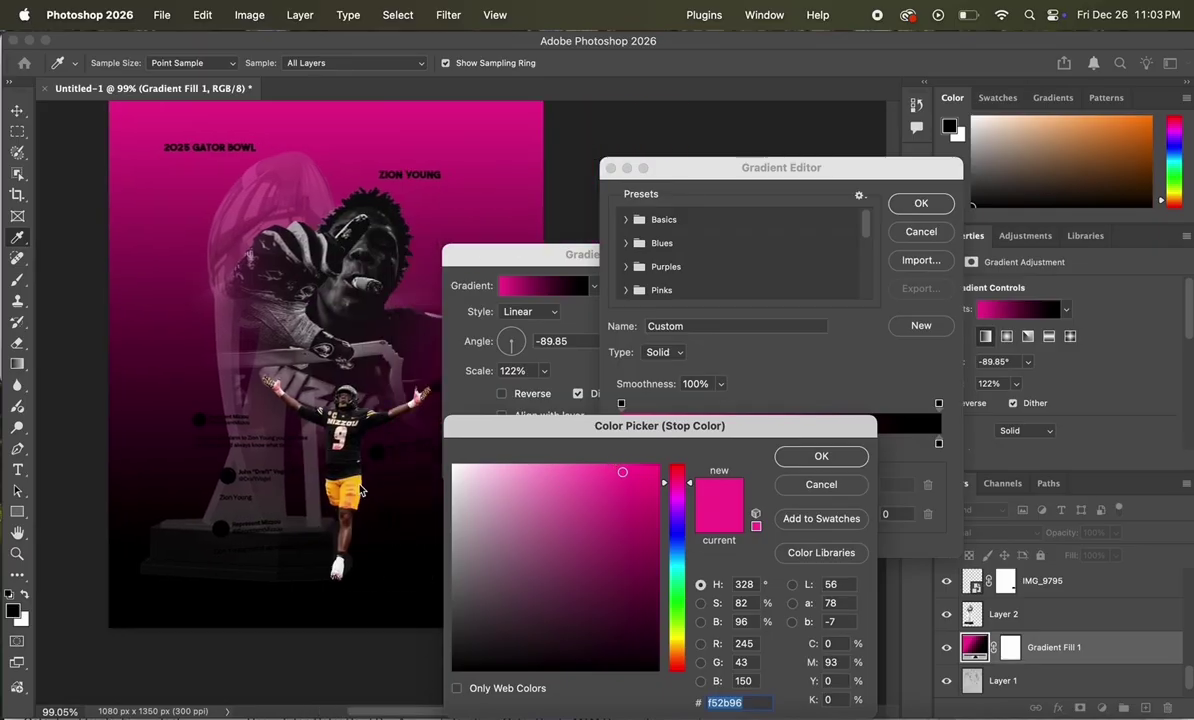
click(348, 492)
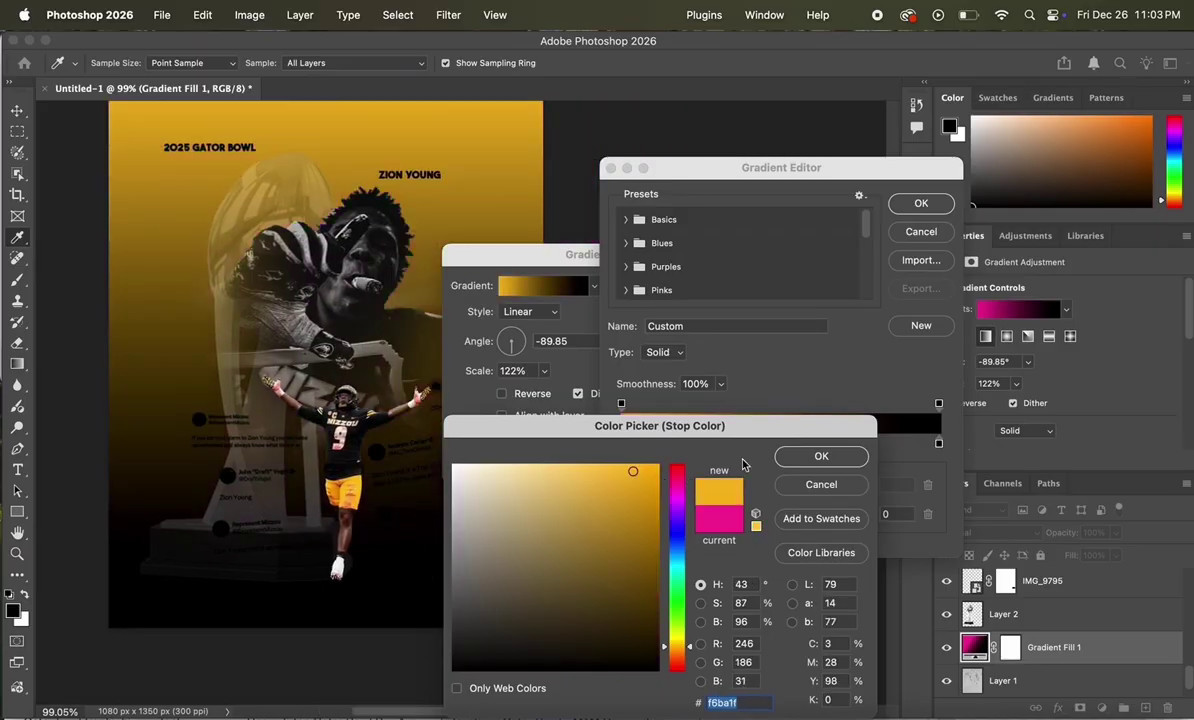
click(820, 456)
Set the gradient fill's end colour to off-white f8f8f8 and apply the edited gradient
double_click(938, 443)
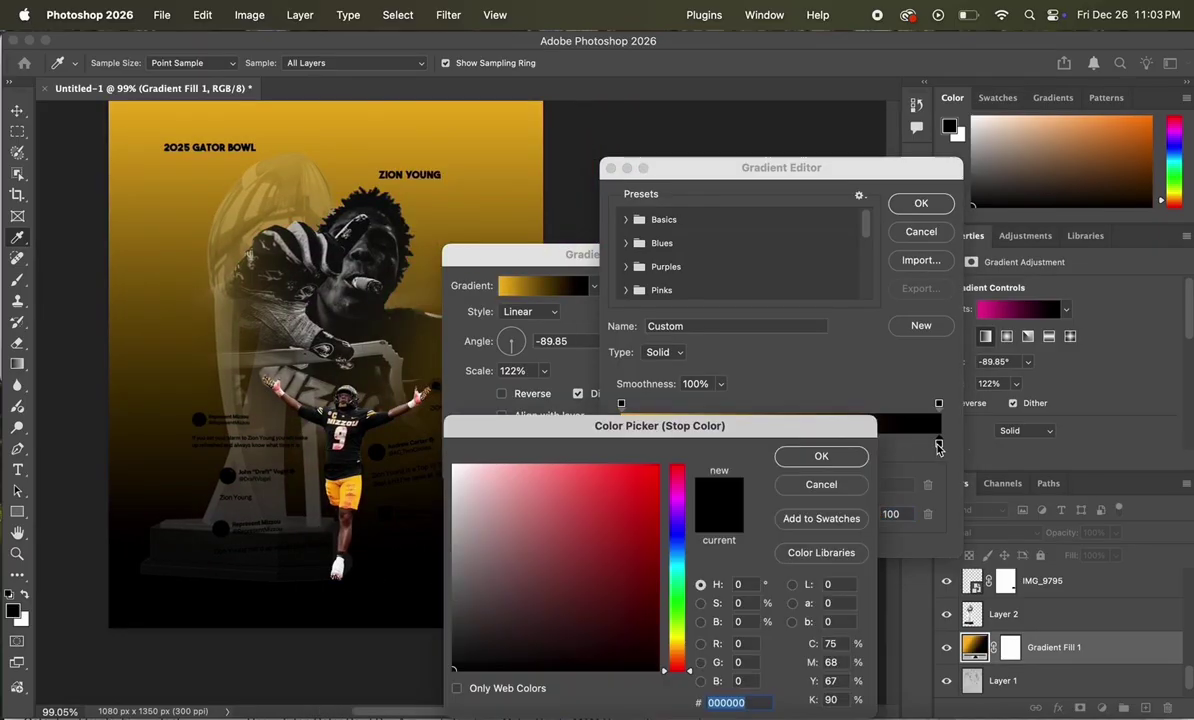
click(454, 483)
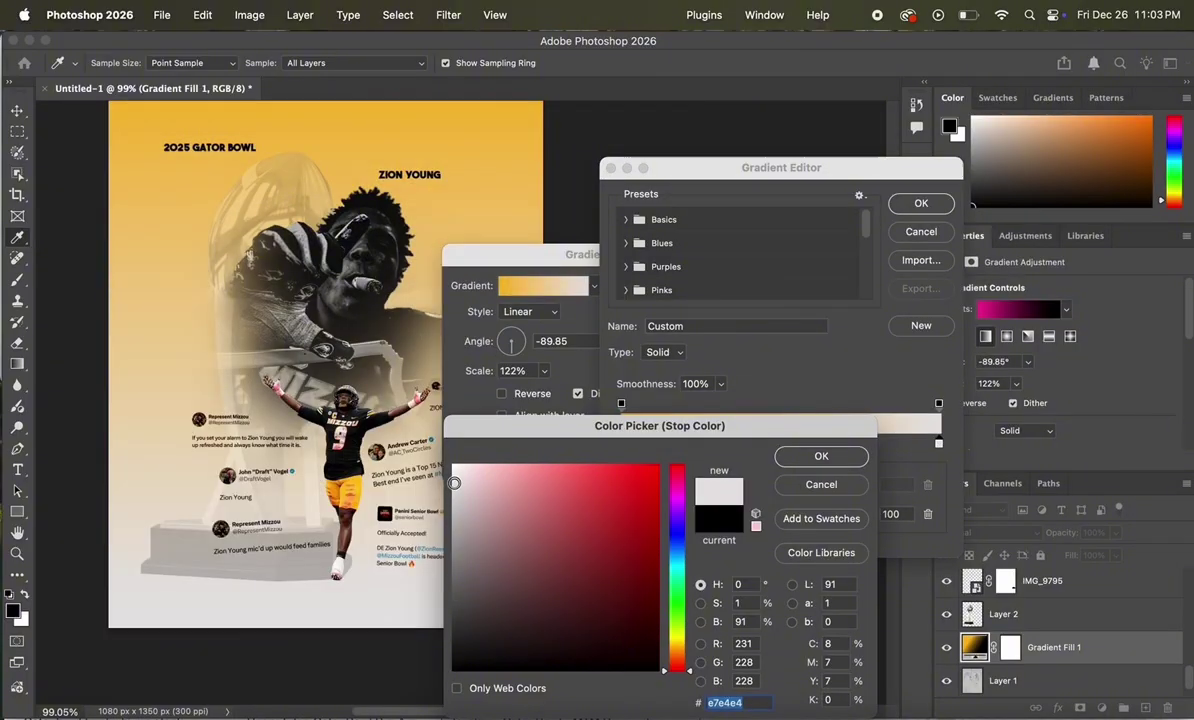
click(454, 480)
click(454, 471)
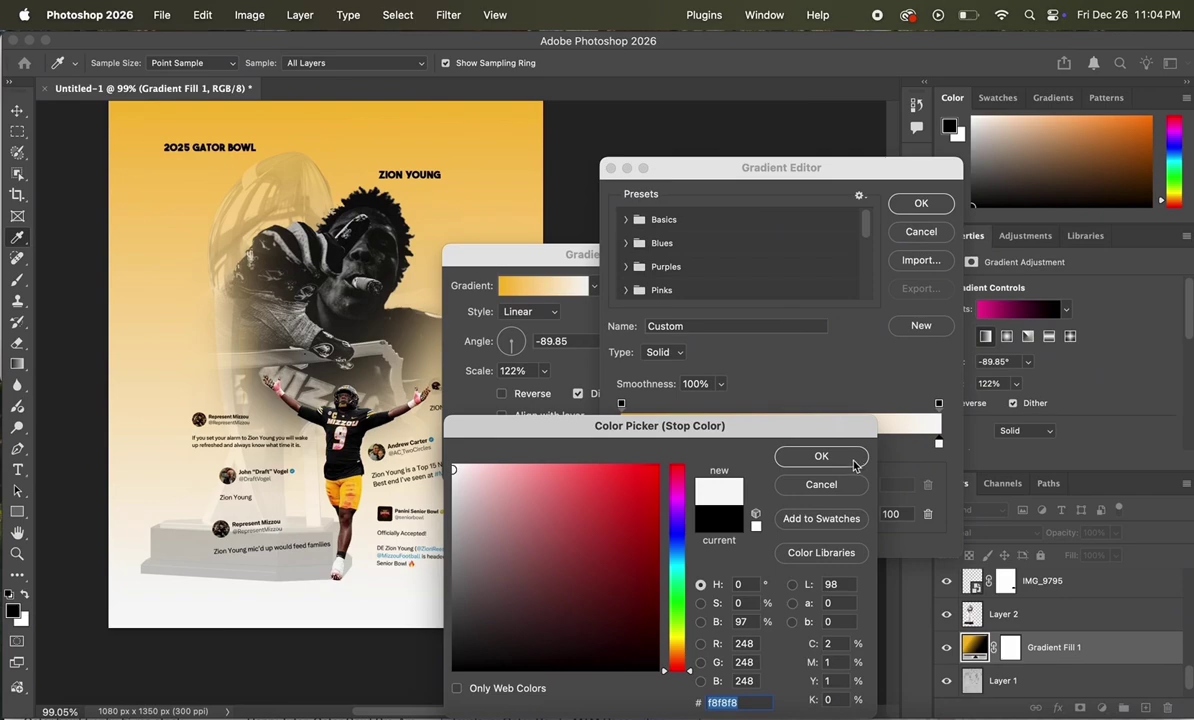
click(843, 458)
click(934, 204)
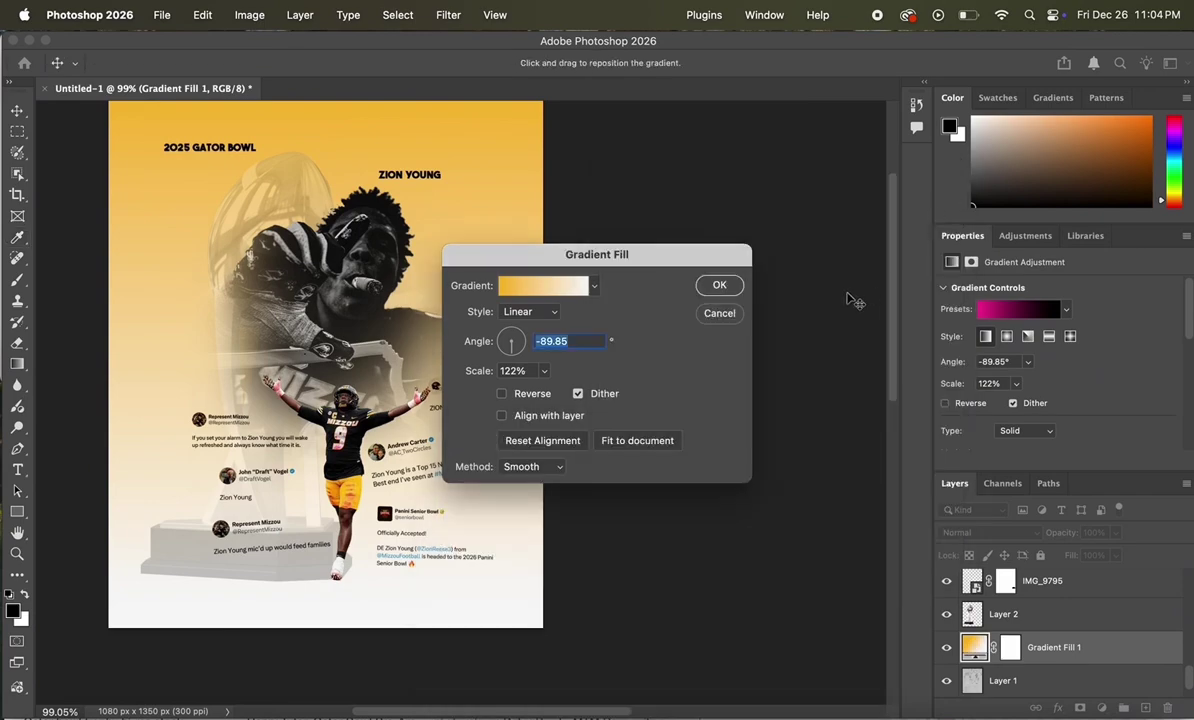
click(712, 280)
scroll(679, 392, up, 2)
scroll(679, 392, down, 2)
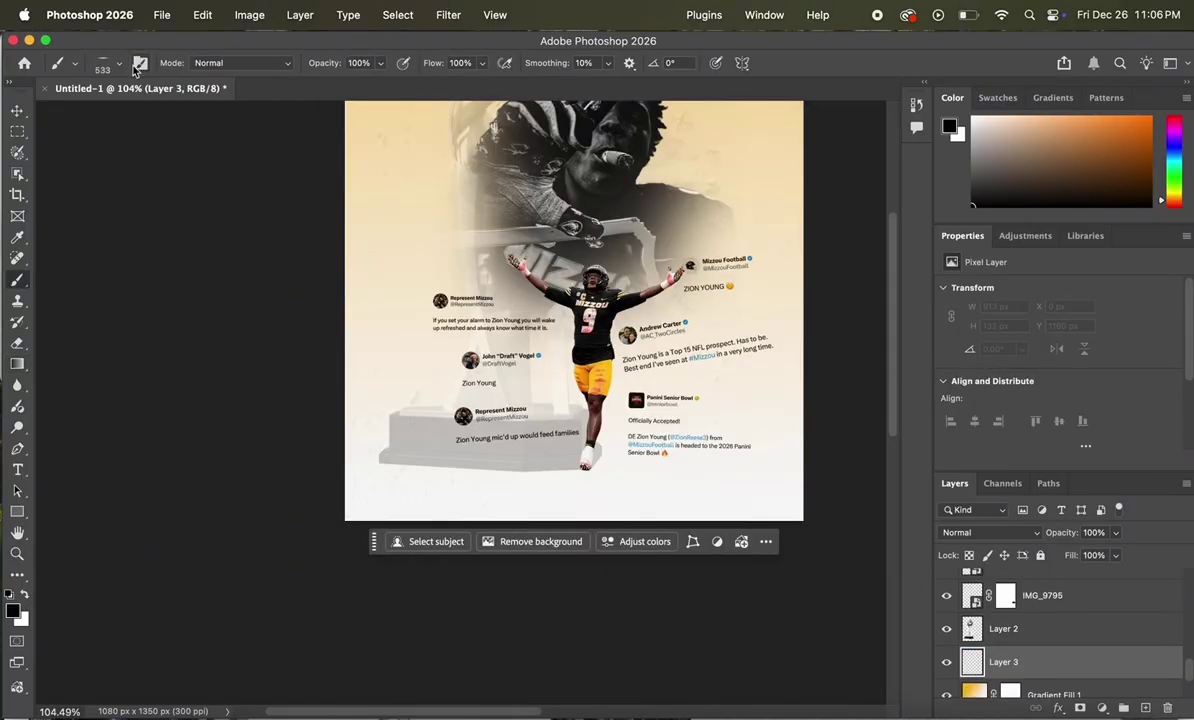
Set the flattened brush tip's size to 600 px
click(120, 66)
drag(53, 120, 55, 123)
double_click(165, 92)
text(600)
key(Return)
Paint a soft black ground shadow about 912 px wide under the trophy base and the player's foot on Layer 3
scroll(533, 457, up, 5)
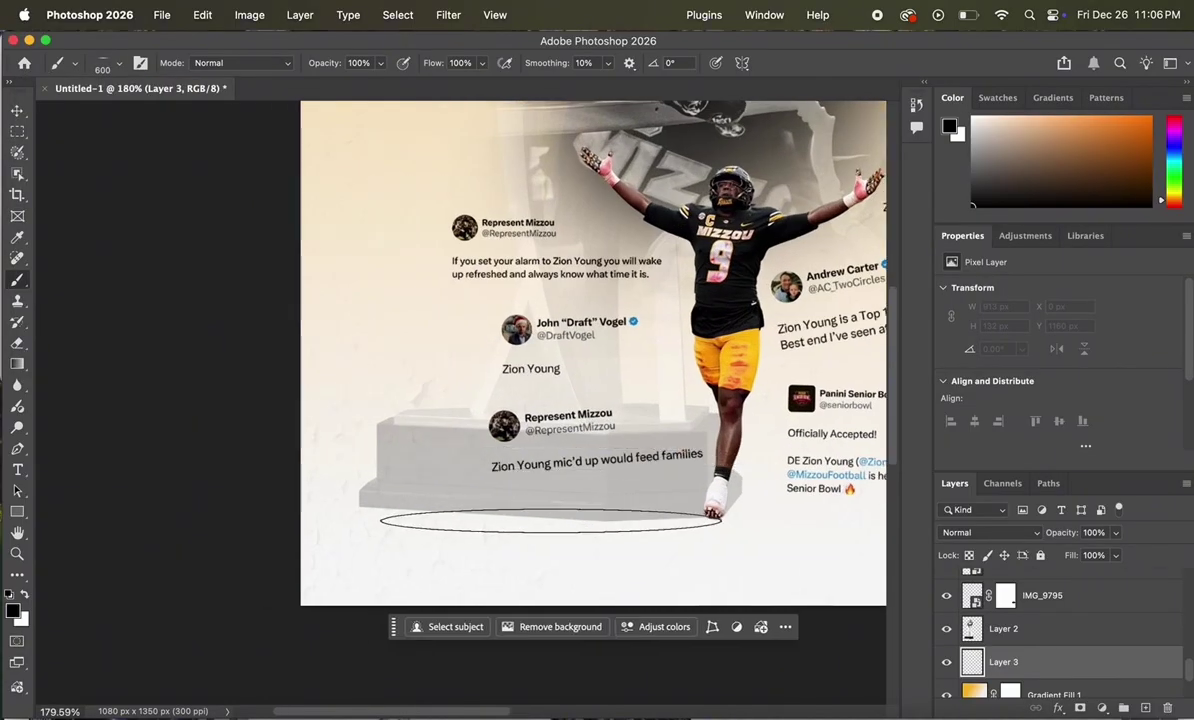
click(546, 518)
click(506, 515)
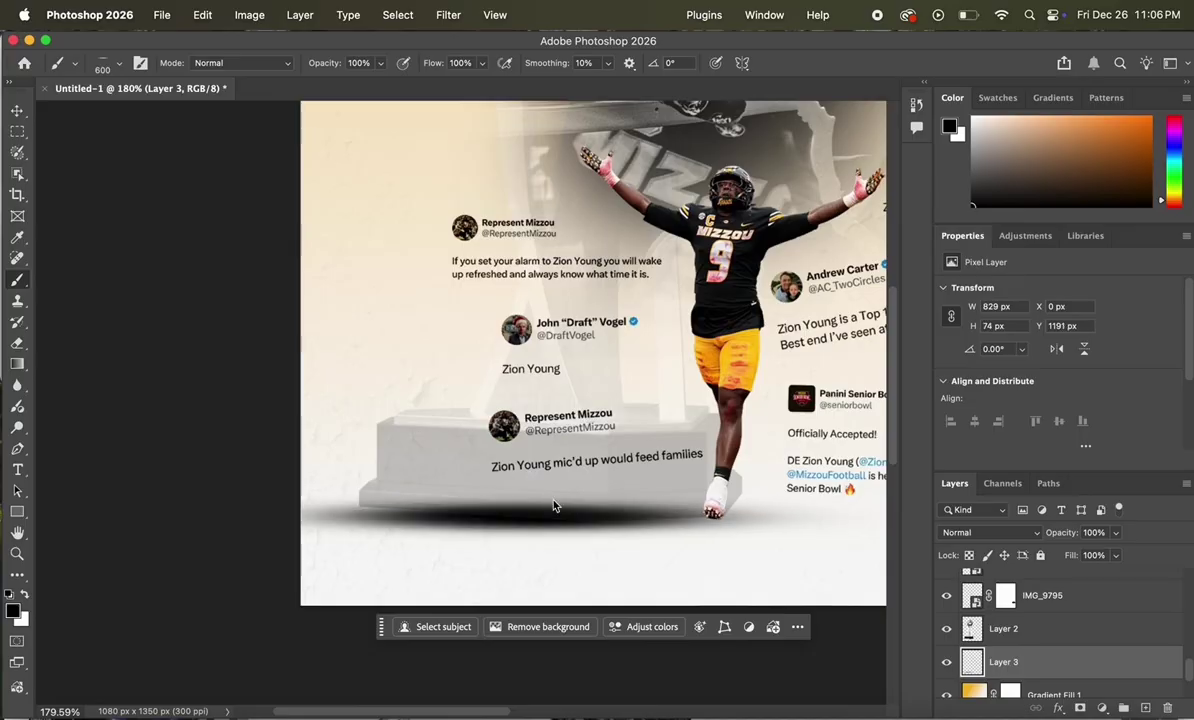
drag(601, 518, 516, 528)
click(500, 525)
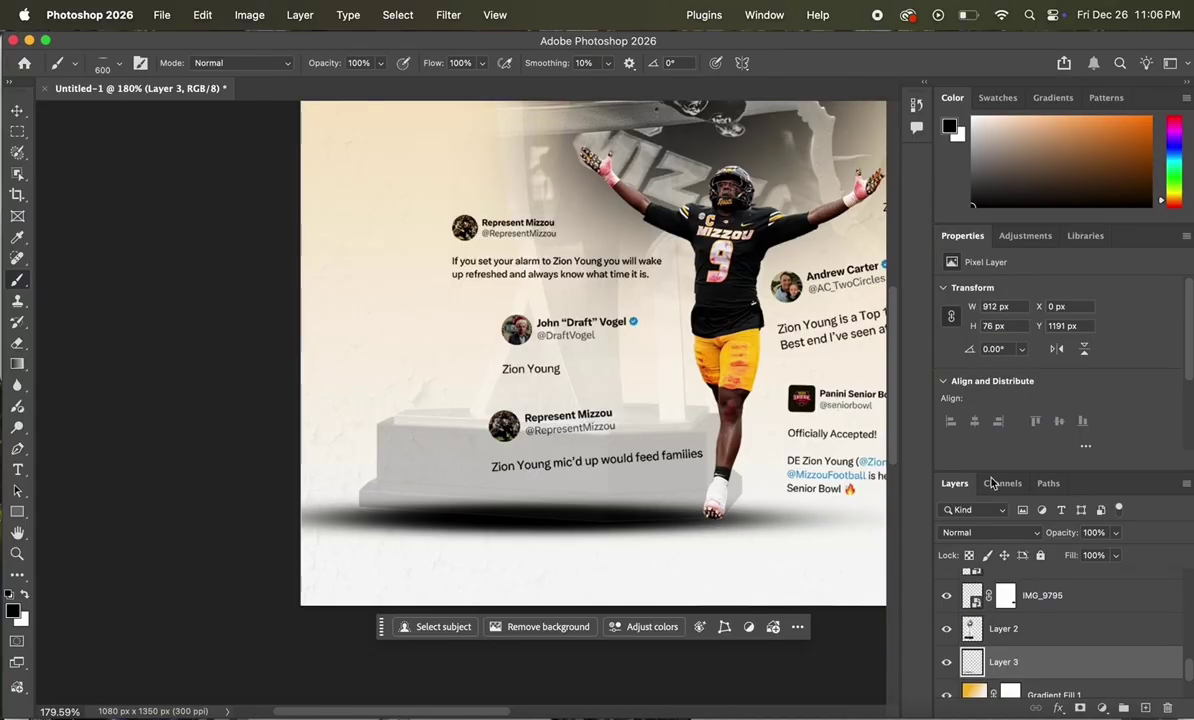
Lower the shadow layer's opacity to 28% and add another brush dab to the shadow near the player's foot
click(1116, 532)
drag(1120, 555, 1065, 556)
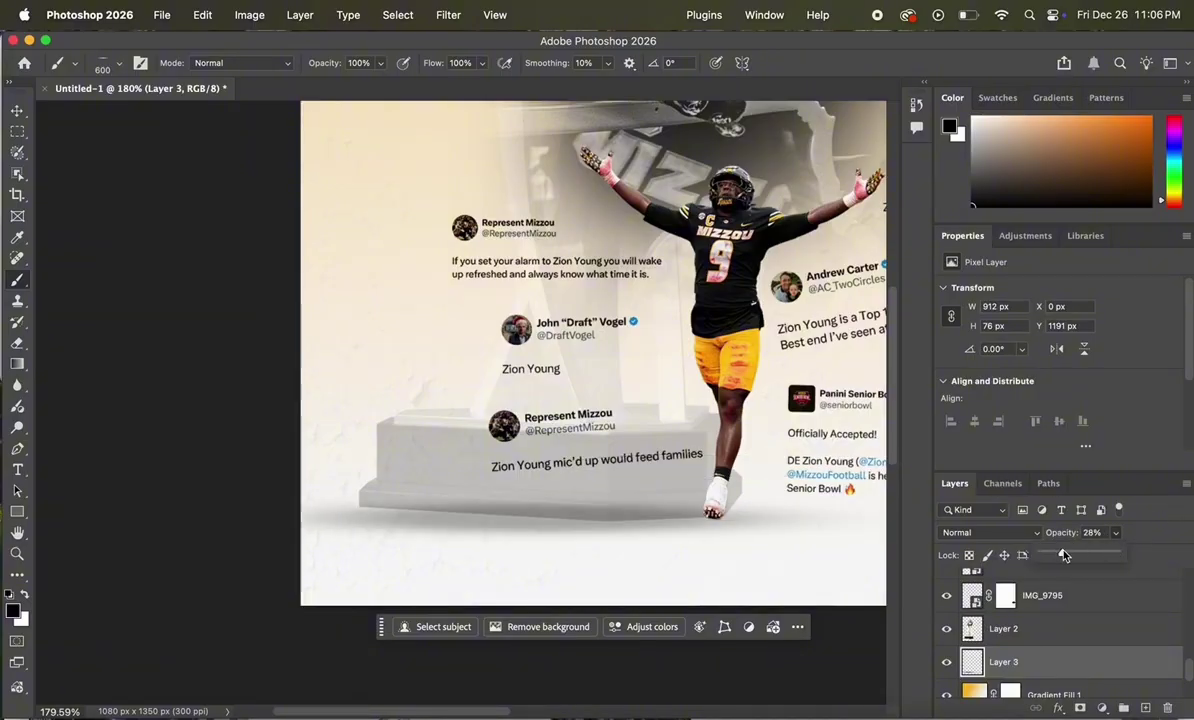
click(616, 524)
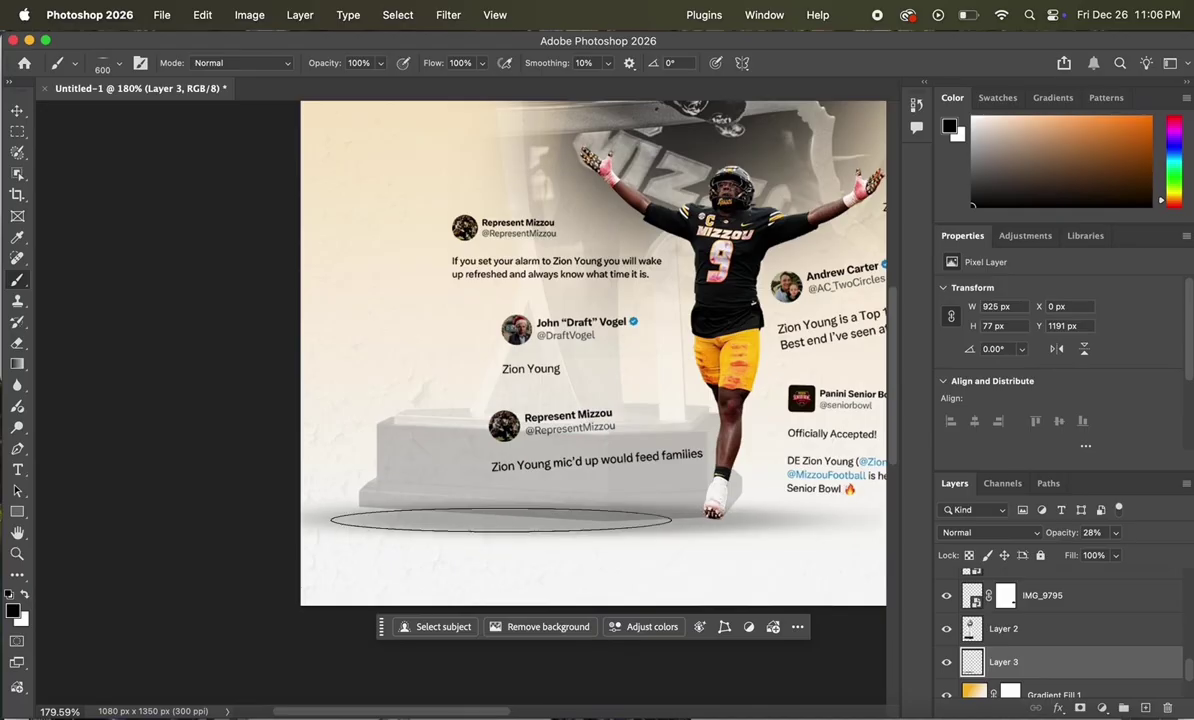
Lower the ground shadow layer's opacity to 15% and toggle its visibility to compare the poster with and without it
scroll(772, 396, down, 6)
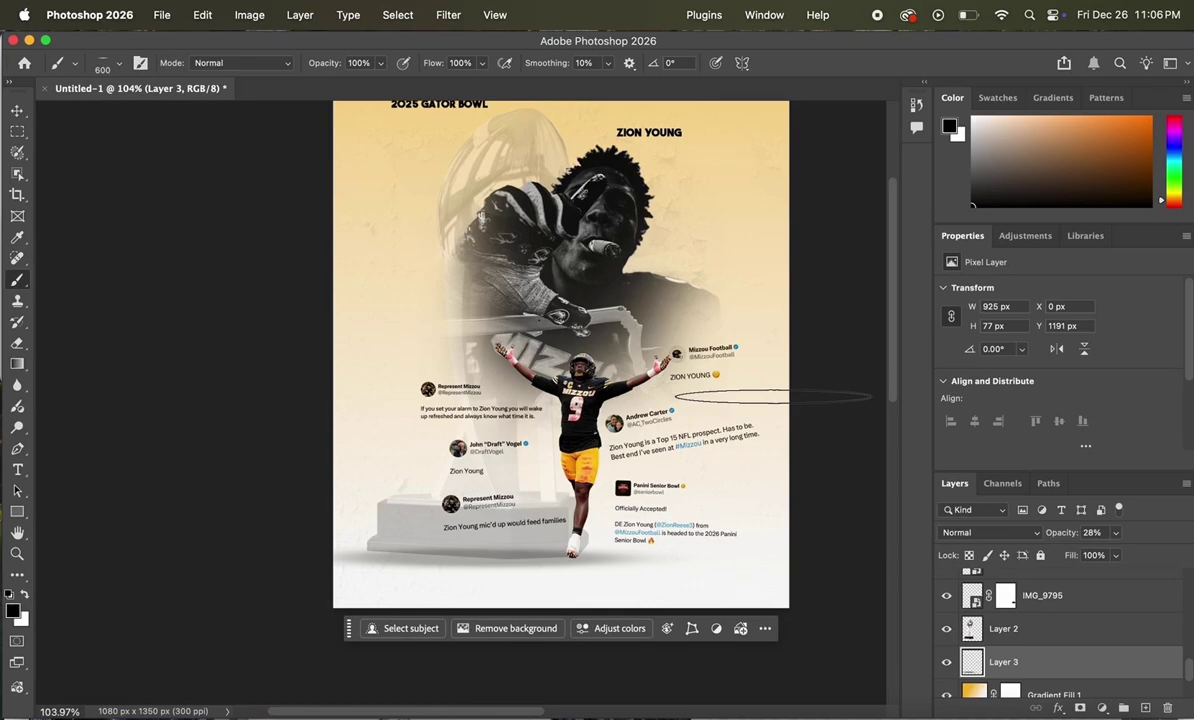
scroll(773, 397, up, 2)
click(1113, 534)
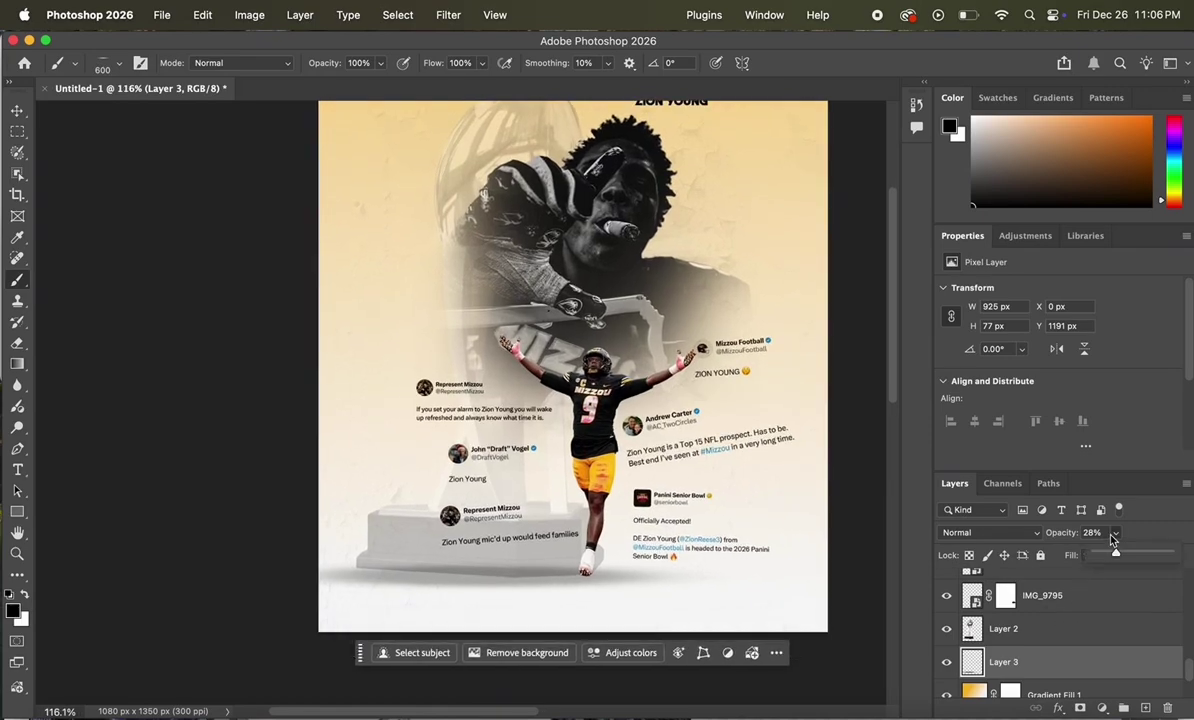
drag(1106, 558, 1104, 557)
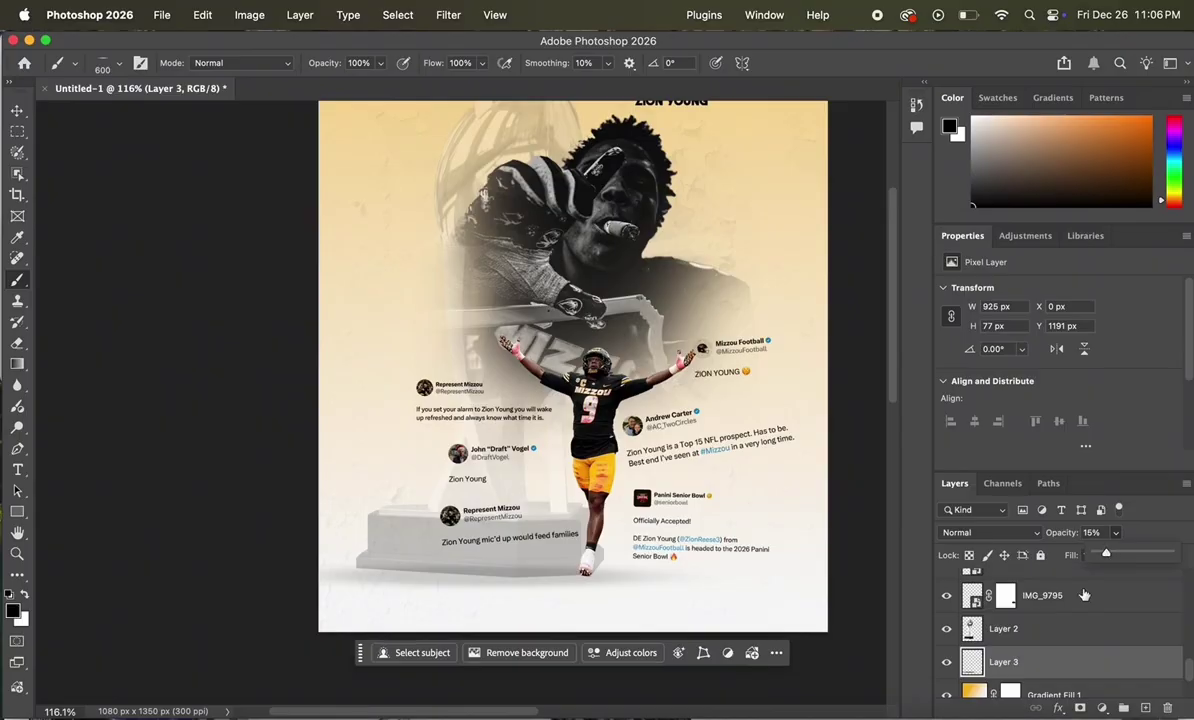
click(946, 662)
click(946, 662)
click(946, 662)
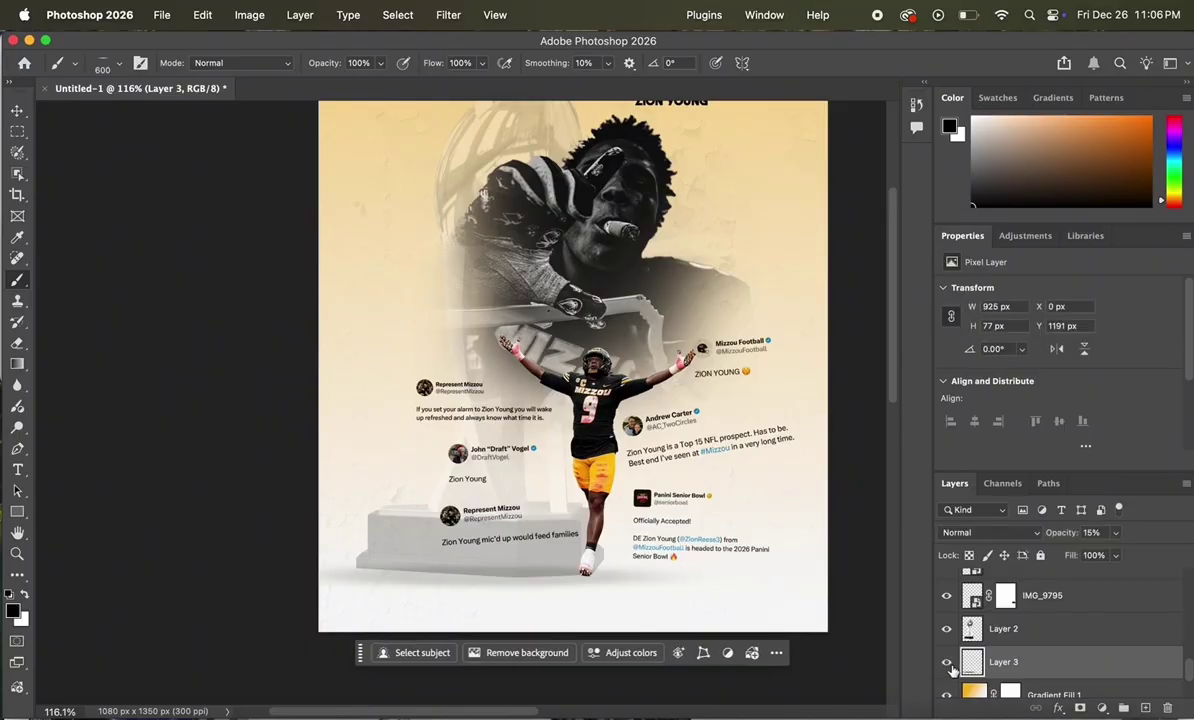
Add a layer above the ground shadow and dab a black contact shadow under the player's foot with a 46 px brush
scroll(716, 511, up, 5)
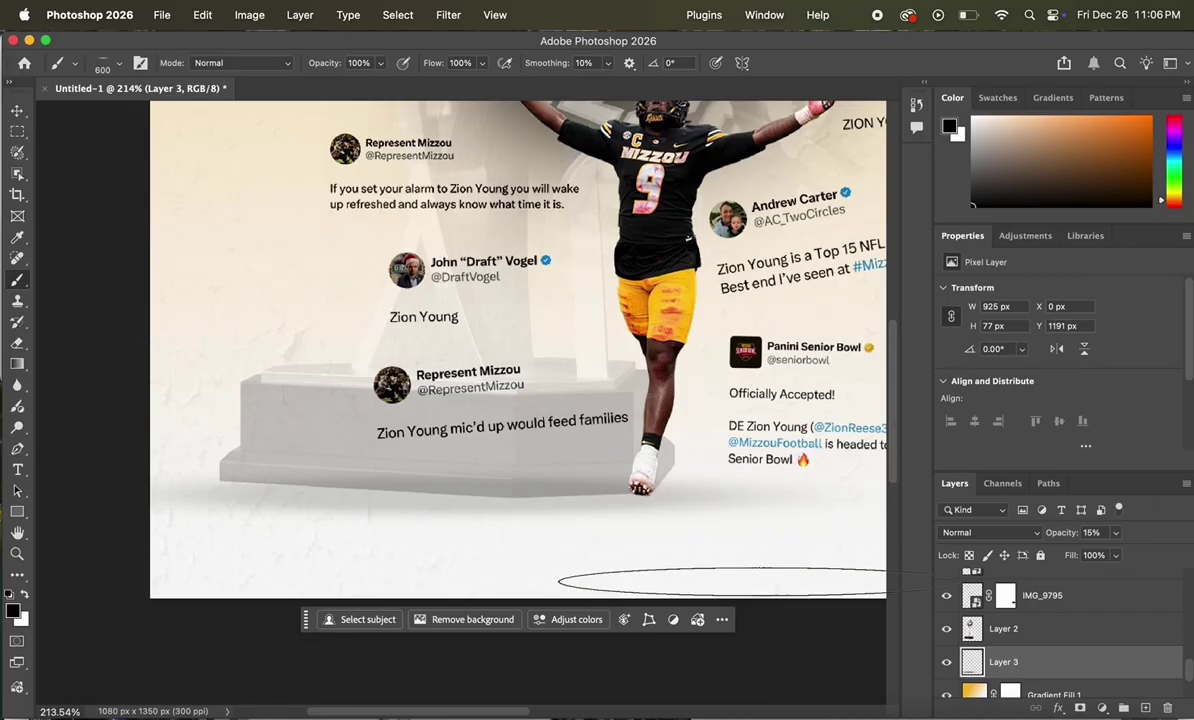
click(1146, 708)
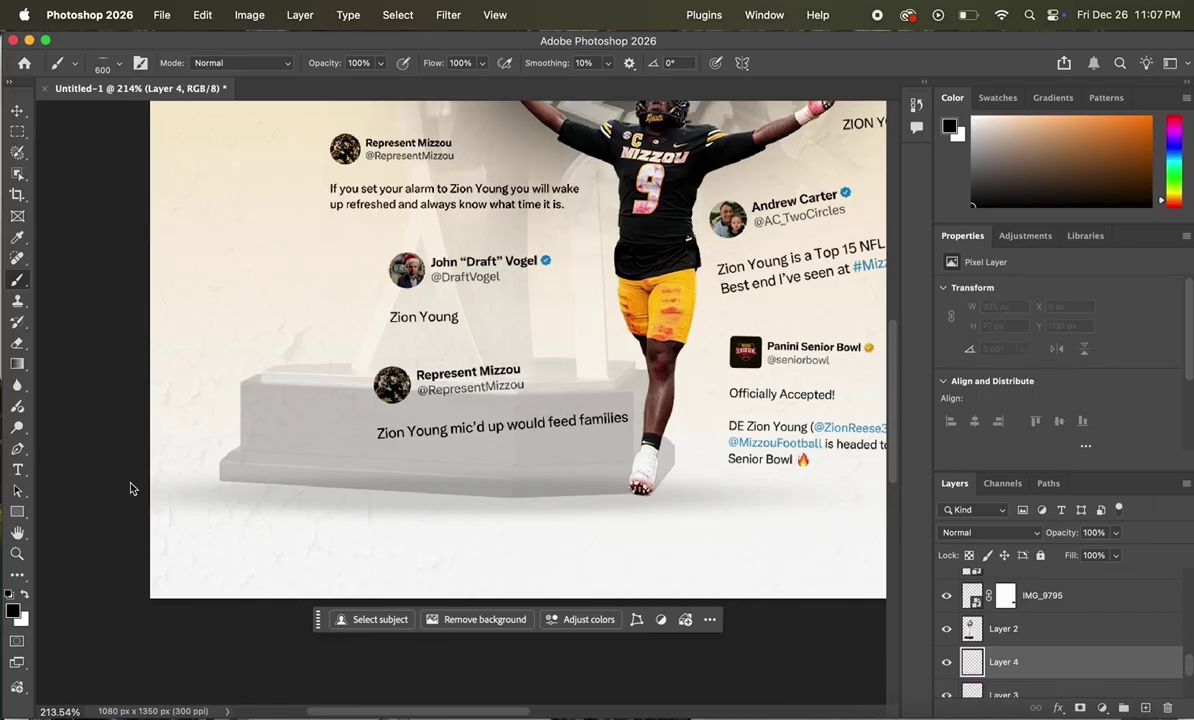
click(122, 65)
drag(113, 114, 111, 117)
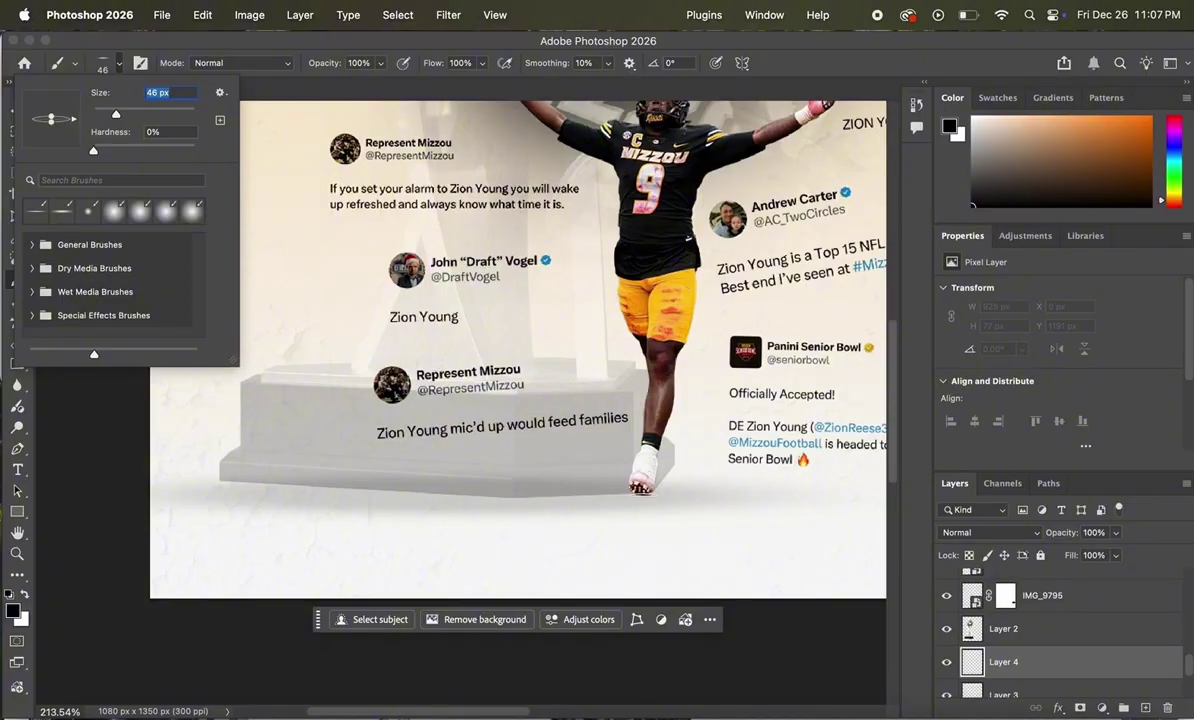
click(640, 493)
click(640, 493)
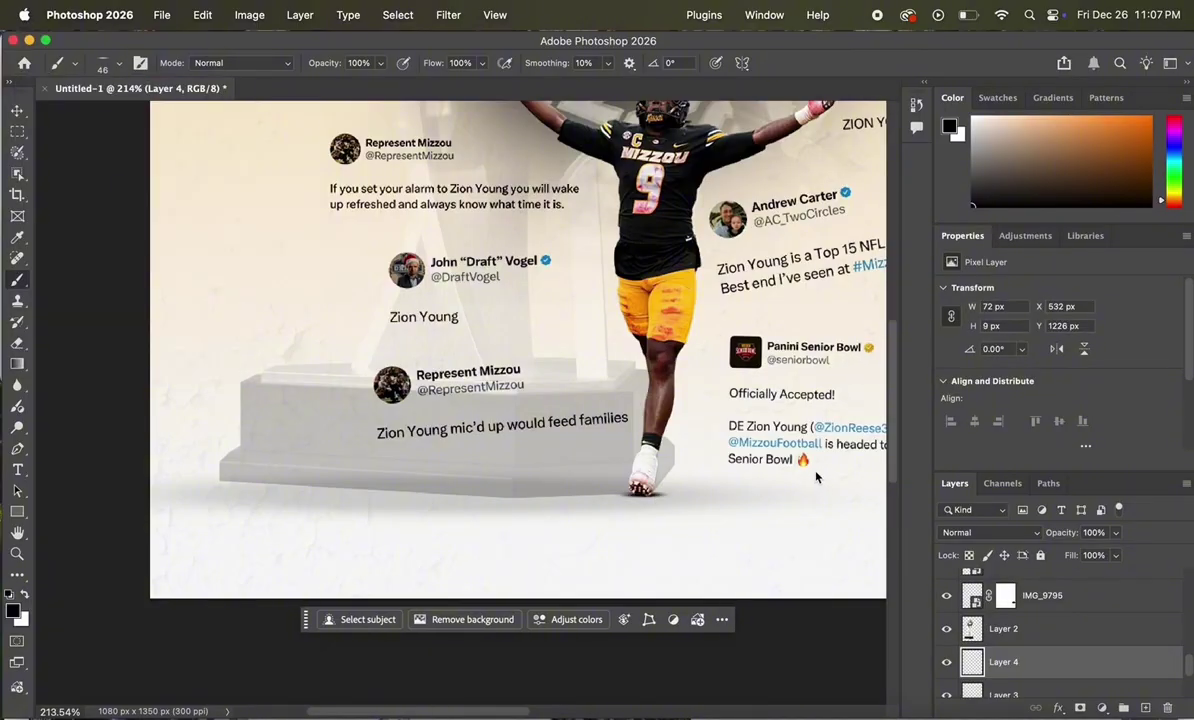
Enlarge the brush to 65 px and widen the foot's contact shadow to about 107 px
click(113, 72)
drag(122, 111, 130, 113)
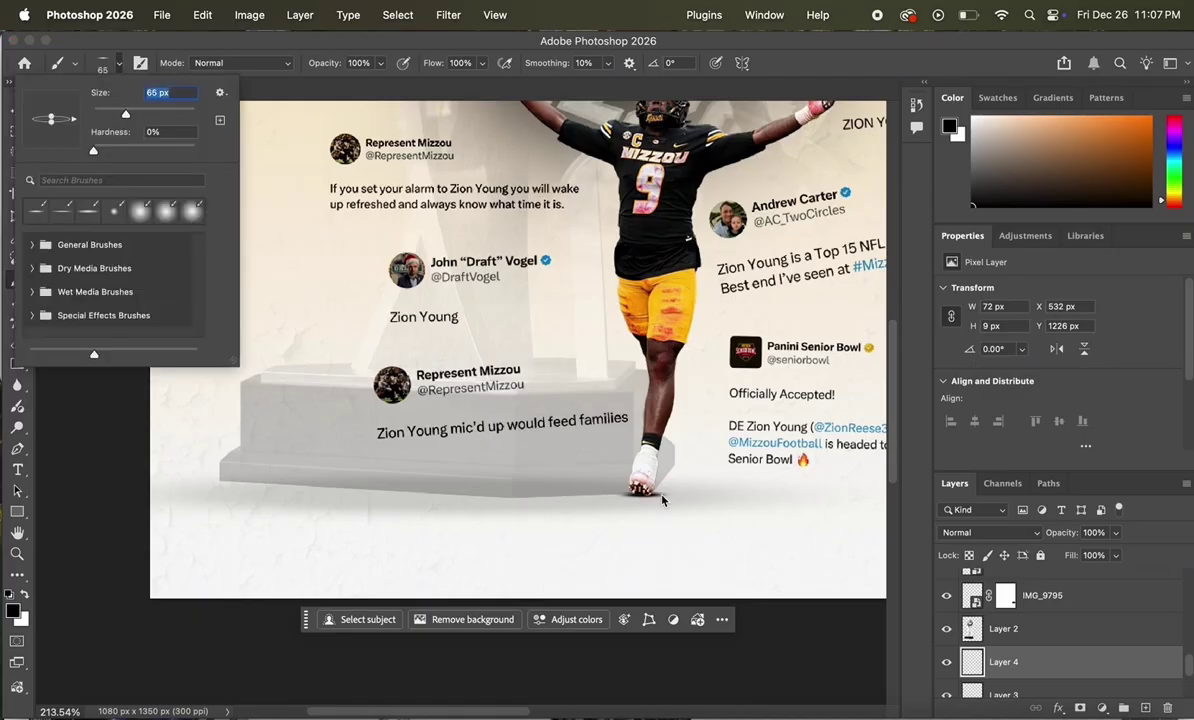
key(Return)
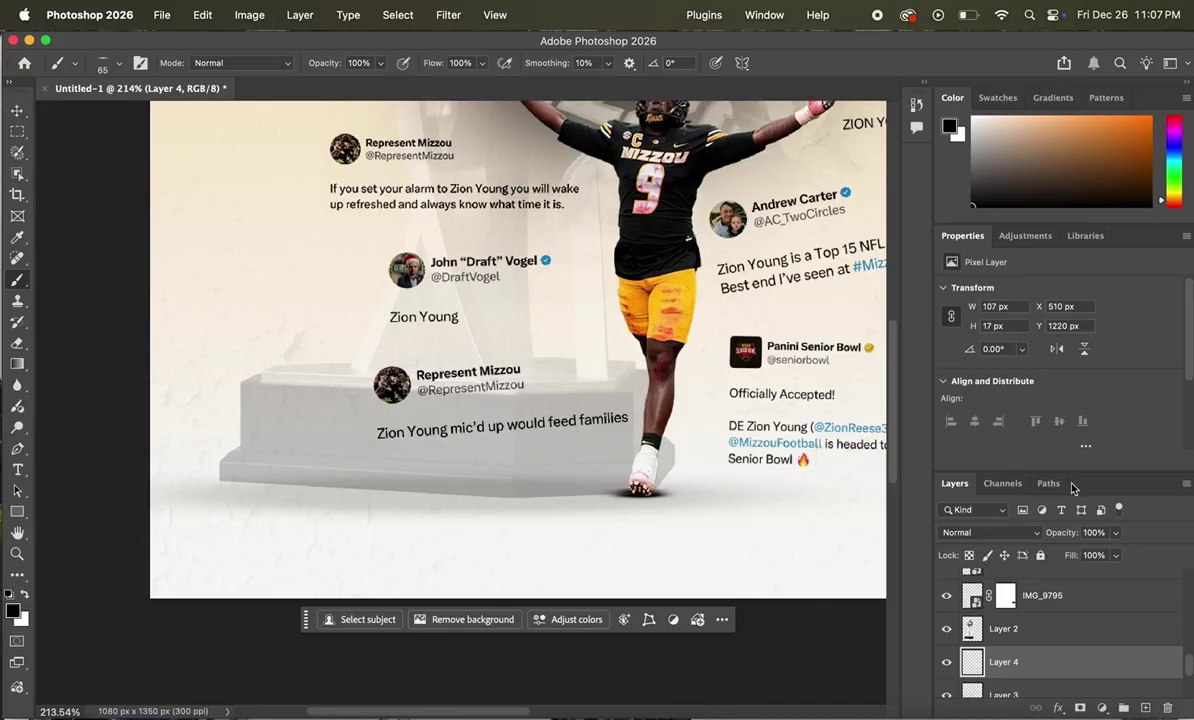
Lower the foot contact shadow layer's opacity to 39% and check it against the whole poster
click(1114, 536)
drag(1050, 556, 1071, 554)
scroll(715, 395, down, 5)
scroll(766, 422, up, 3)
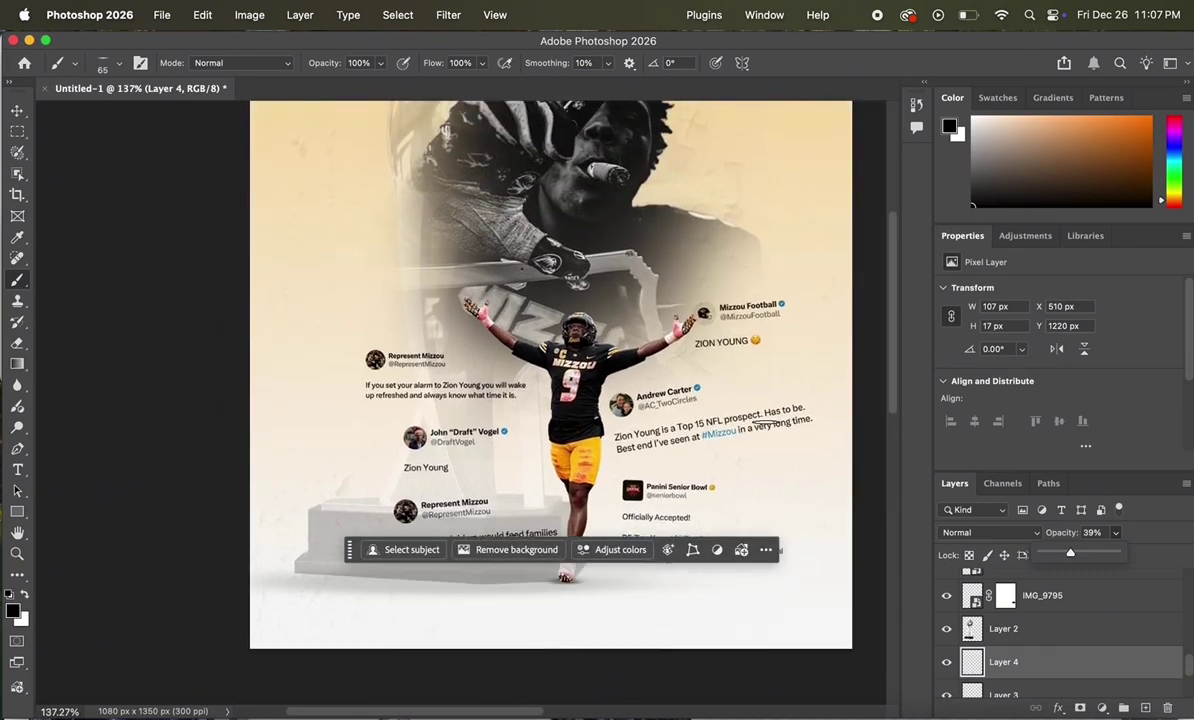
scroll(766, 422, down, 5)
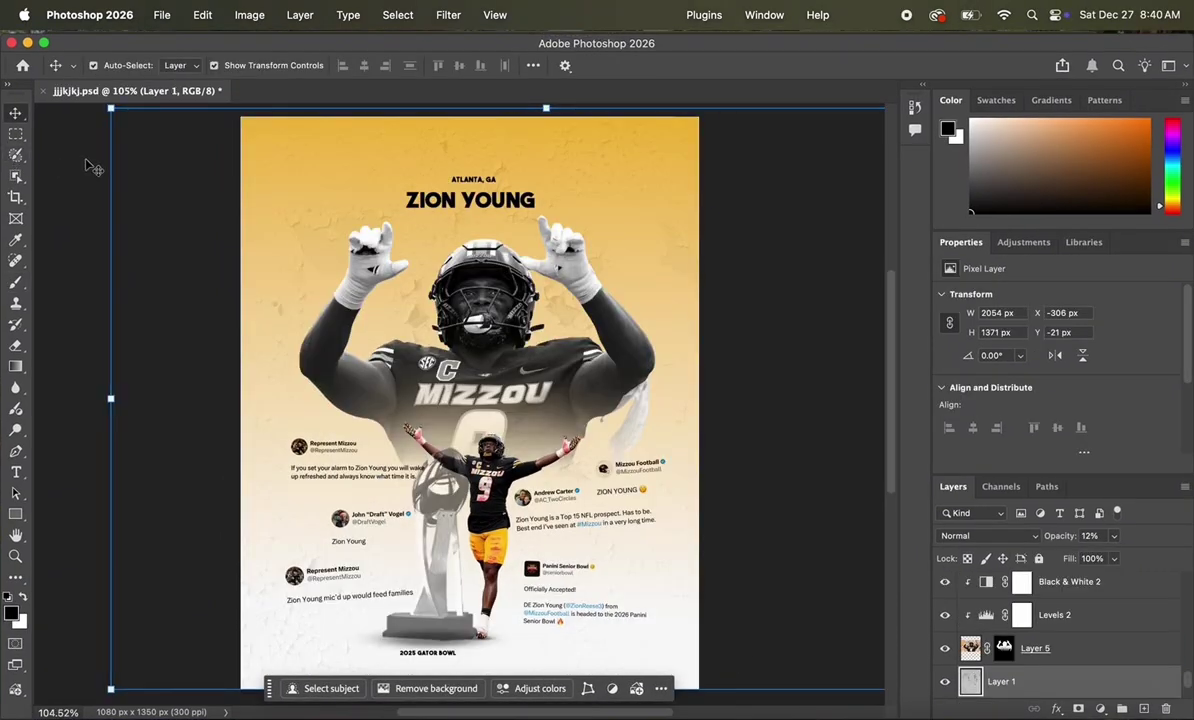
Add a layer beneath the ZION YOUNG title and draw a rectangle about 133 by 57 px over the word ZION
click(515, 202)
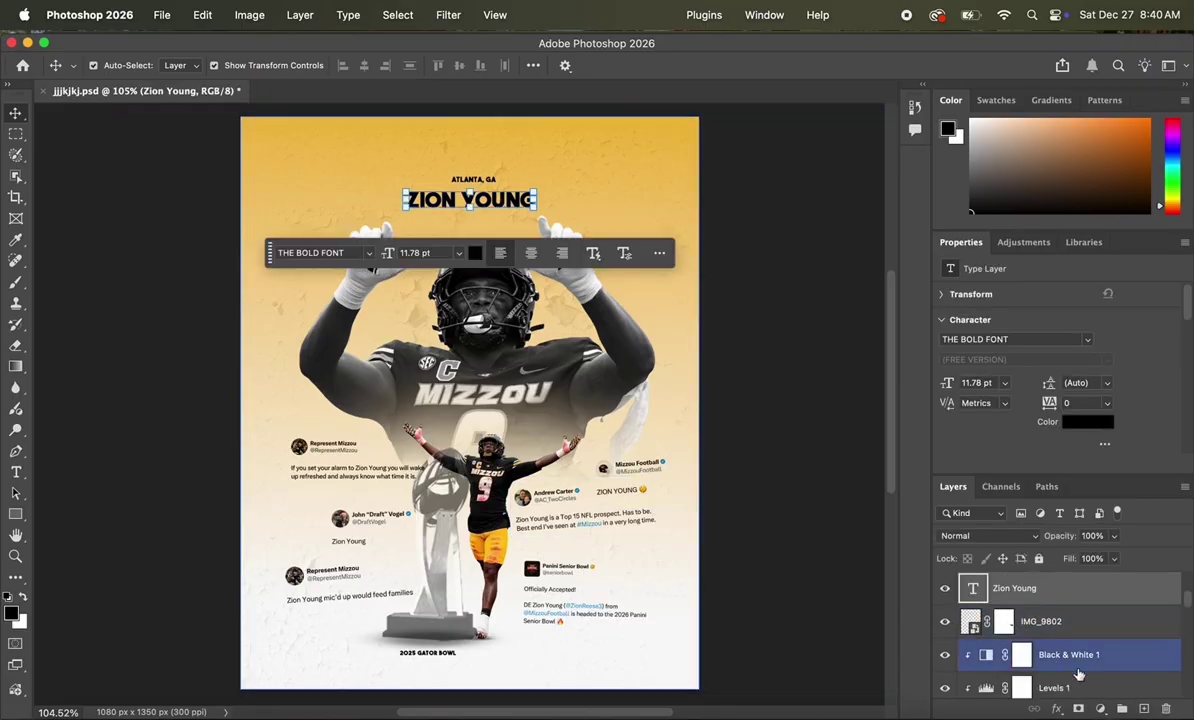
super+click(1143, 708)
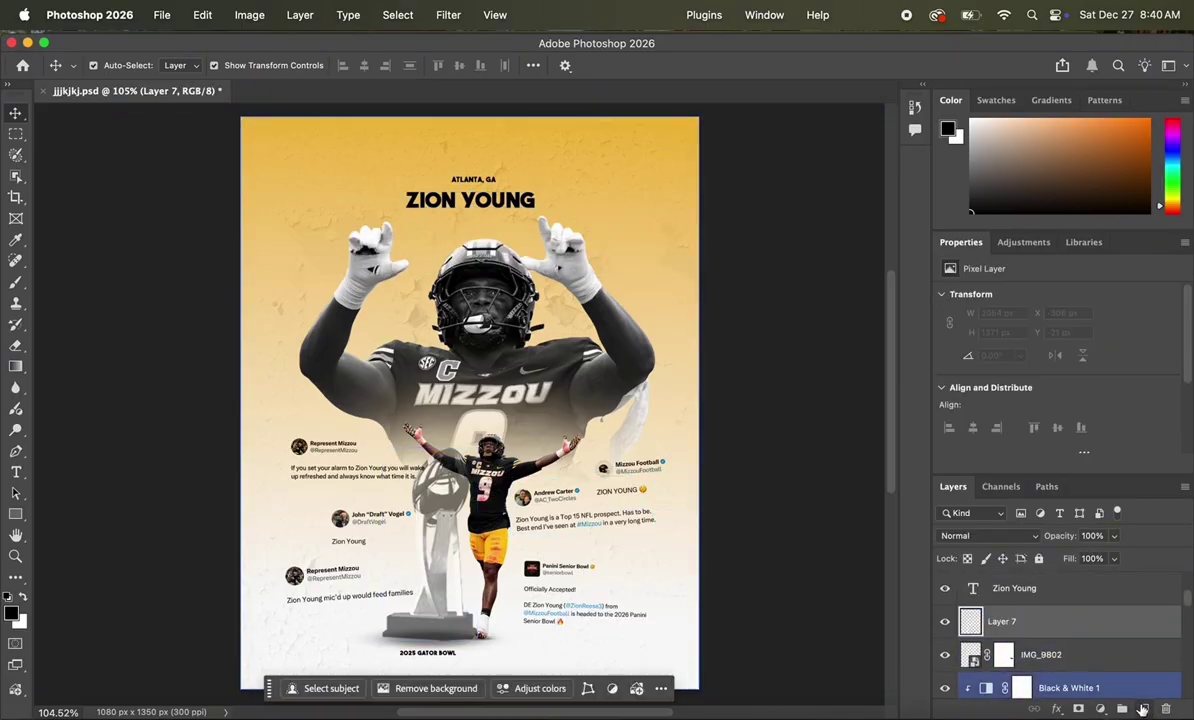
click(16, 513)
scroll(458, 401, up, 5)
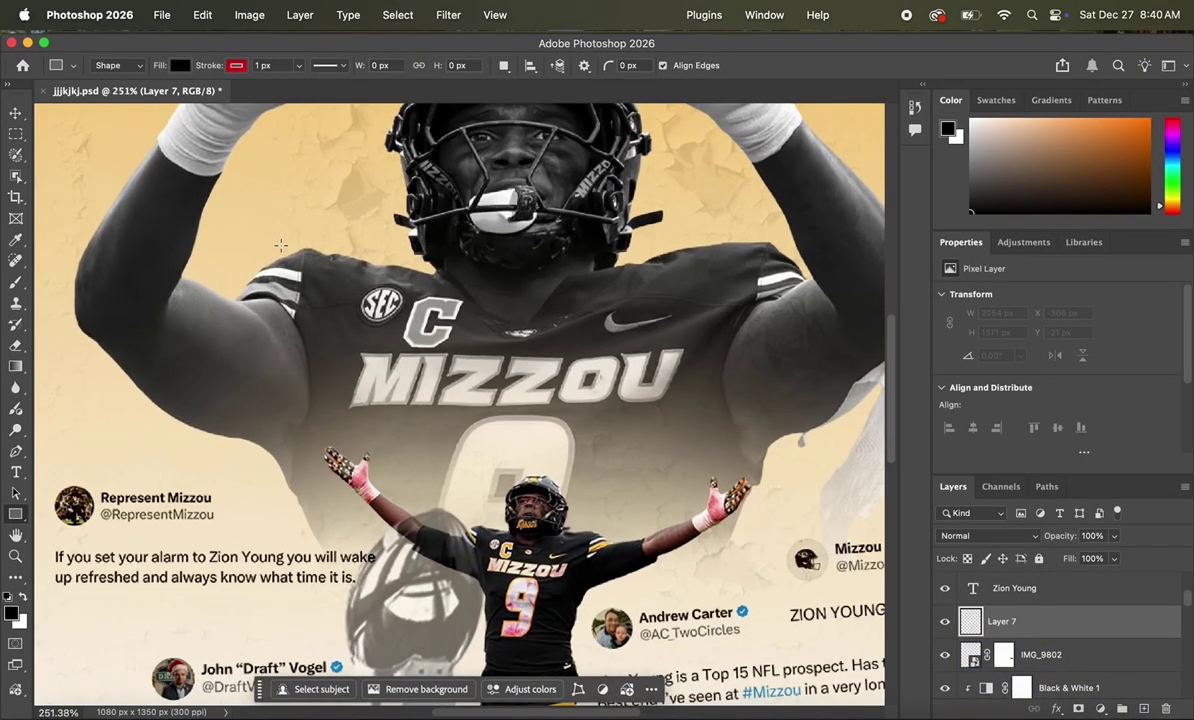
scroll(281, 245, up, 5)
drag(344, 236, 482, 293)
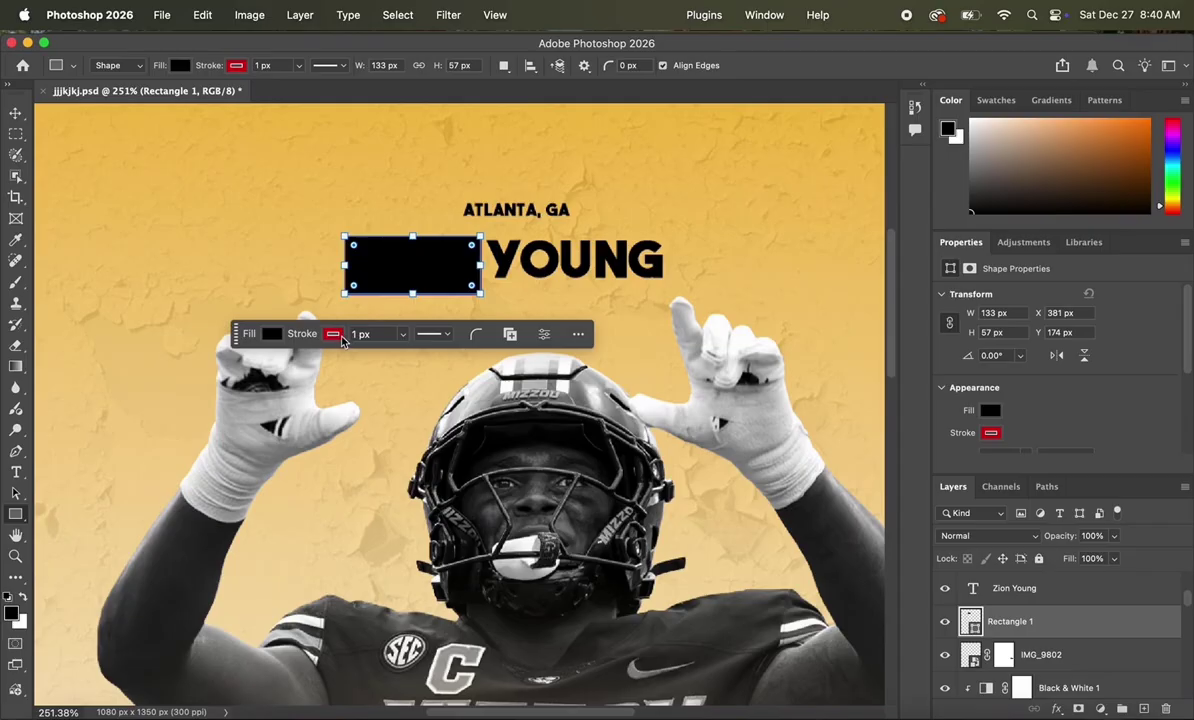
Set both the stroke and the fill of the title rectangle to white
click(333, 334)
click(286, 363)
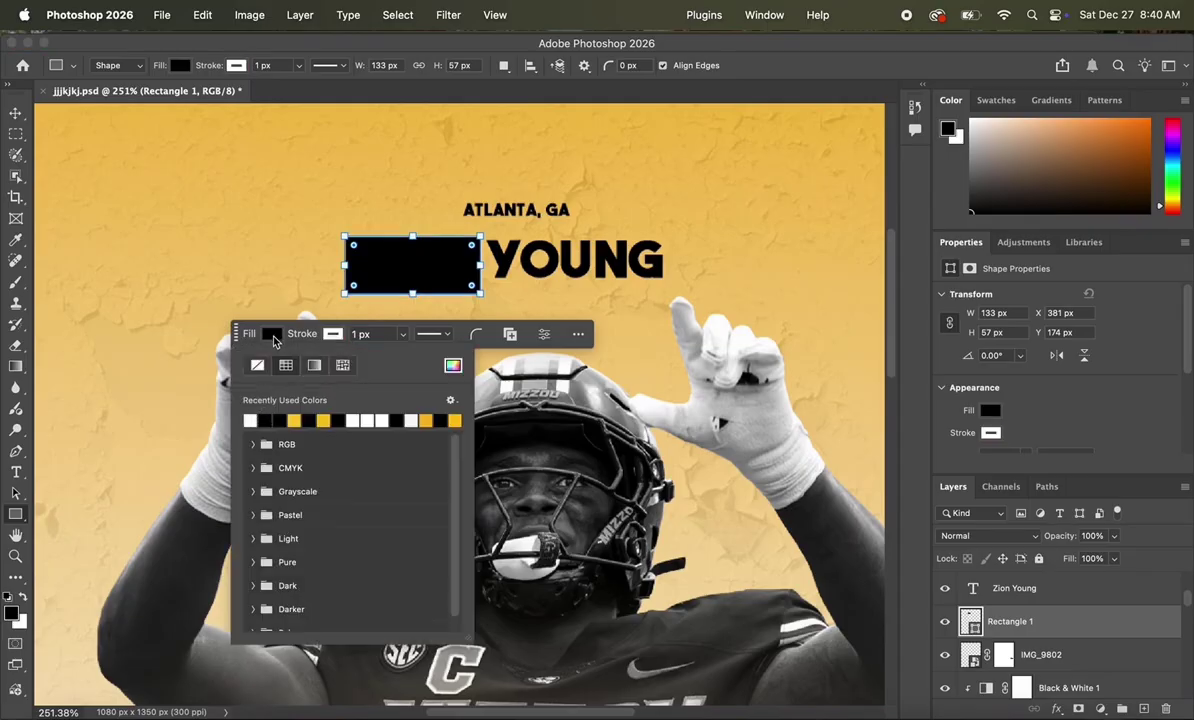
click(257, 365)
Move the white rectangle up slightly so that it is centred behind the word ZION
click(15, 113)
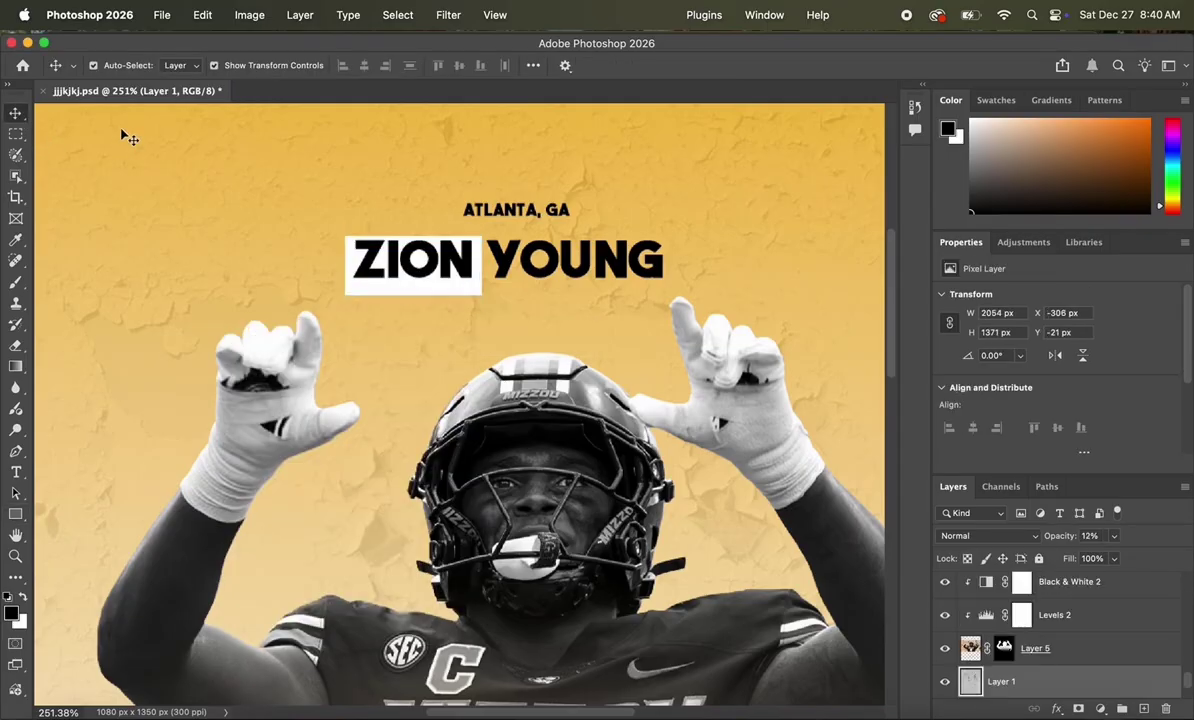
scroll(121, 130, up, 6)
scroll(121, 130, up, 3)
click(306, 322)
mouse_move(307, 322)
mouse_down()
mouse_move(333, 304)
mouse_move(306, 305)
mouse_up()
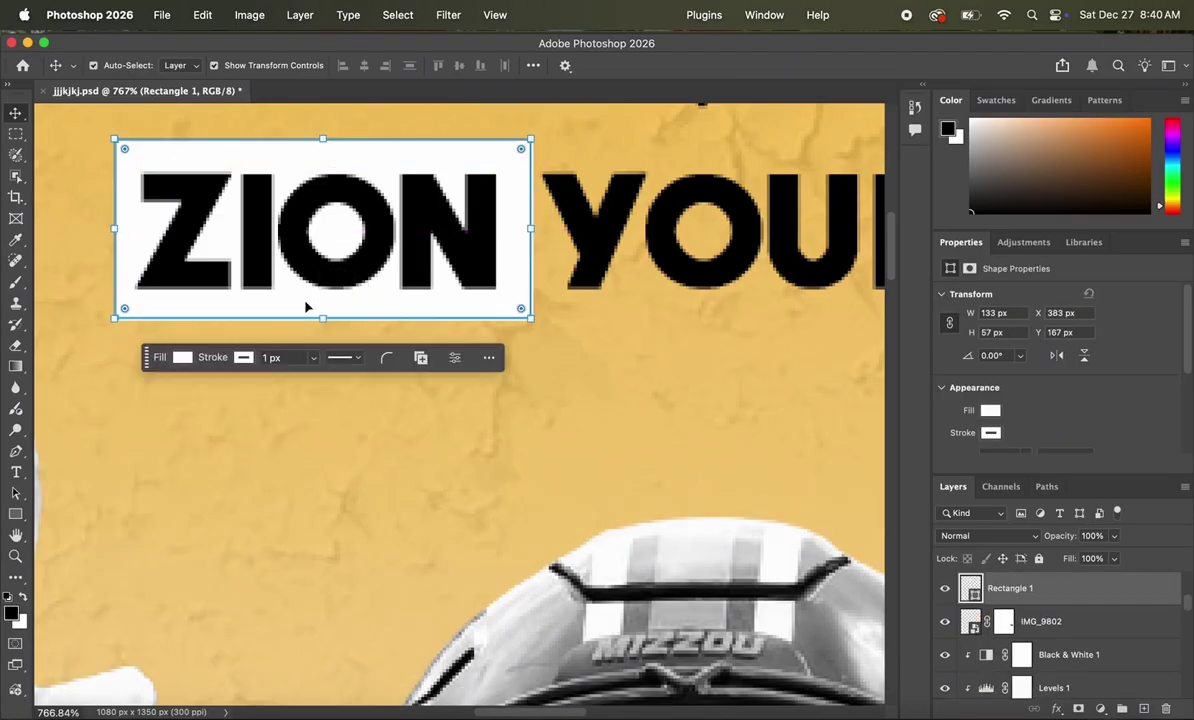
Insert an extra space before YOUNG in the title so the word sits clear of the white rectangle
click(645, 301)
double_click(616, 246)
click(550, 236)
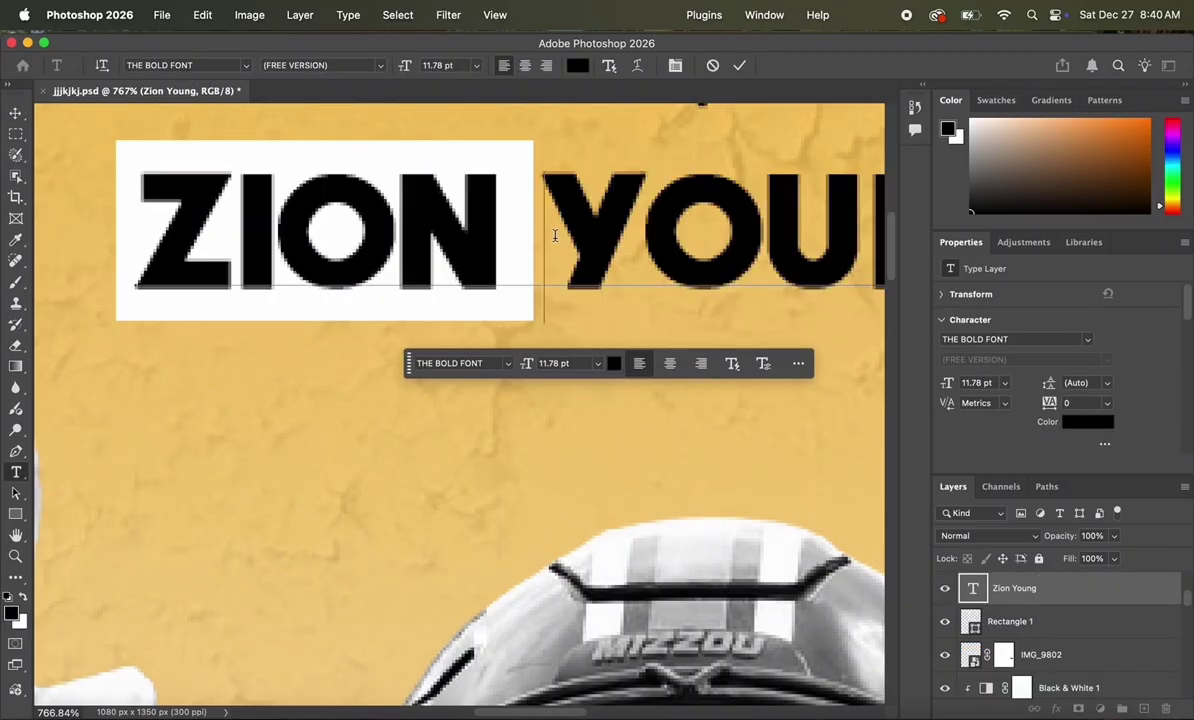
click(360, 518)
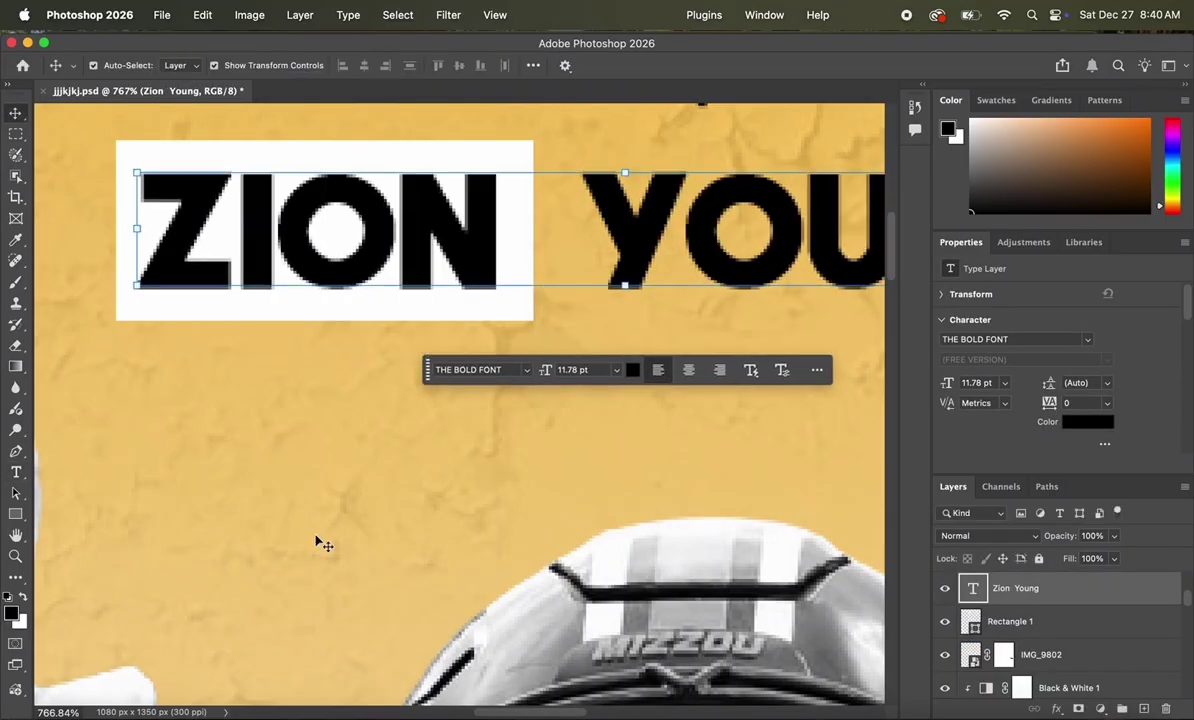
key(super+minus)
key(super+minus)
click(183, 341)
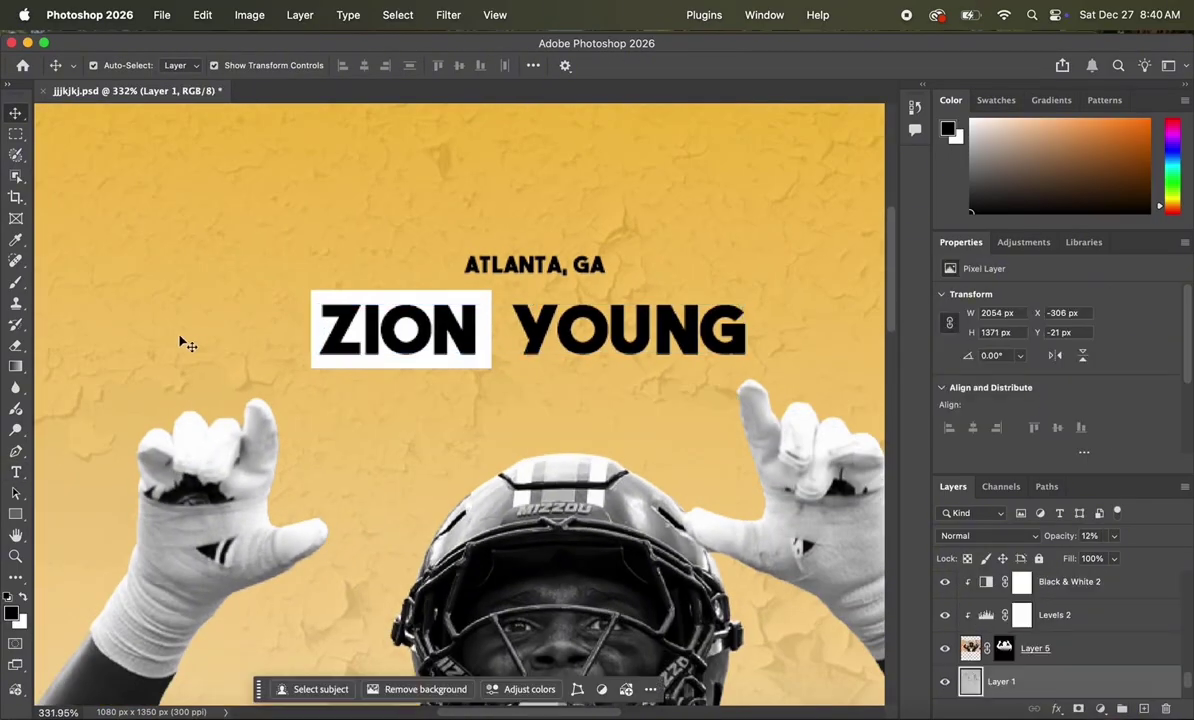
key(super+minus)
scroll(179, 339, down, 2)
Switch to Safari and search Google Images for "blue checkmark" to pick a verified badge image
click(144, 716)
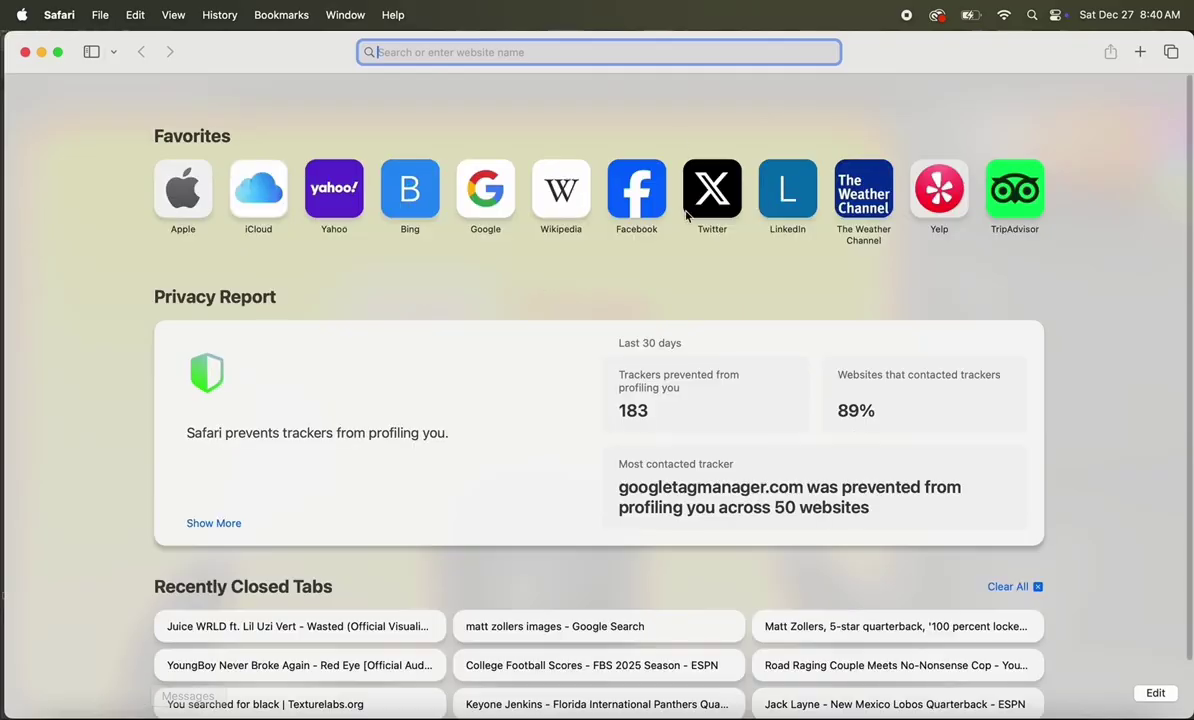
text(blue v)
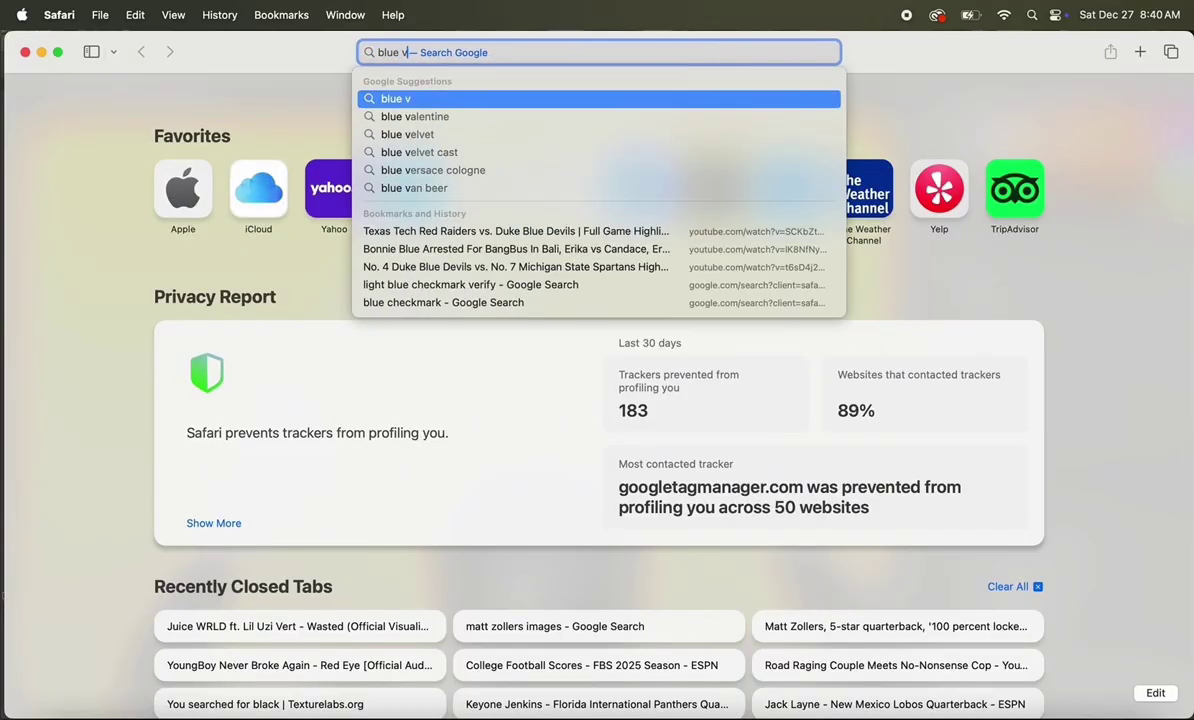
key(BackSpace)
text(checkmark)
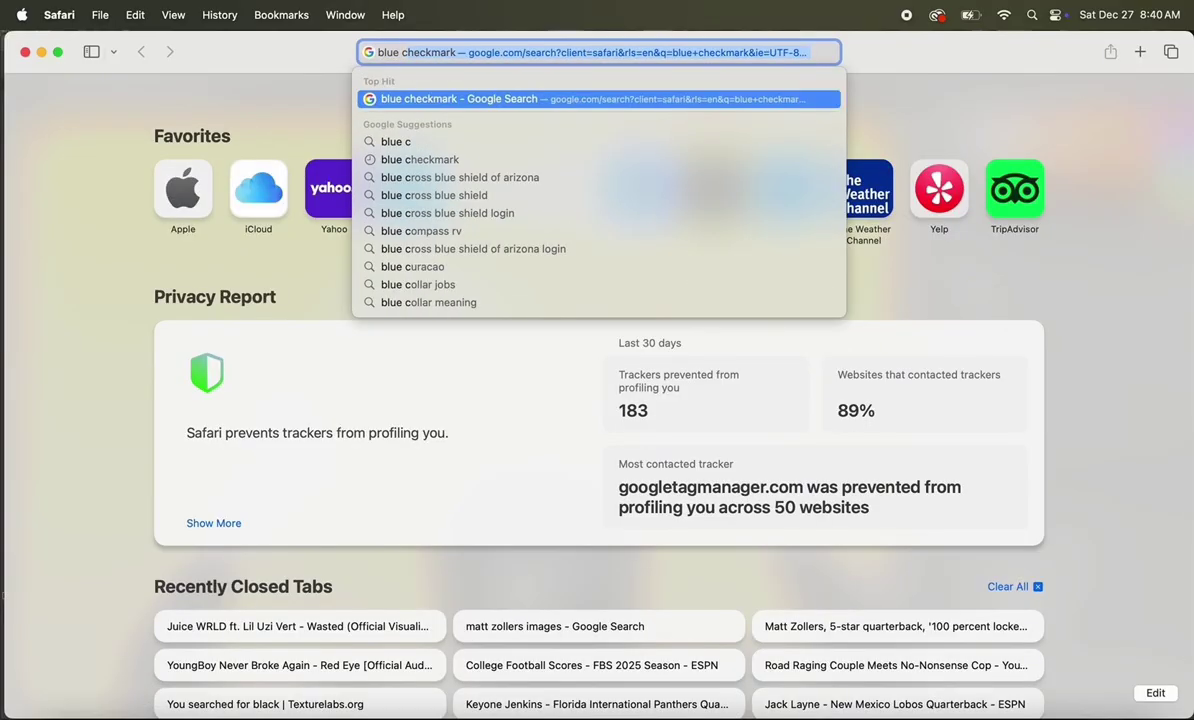
key(Return)
click(266, 168)
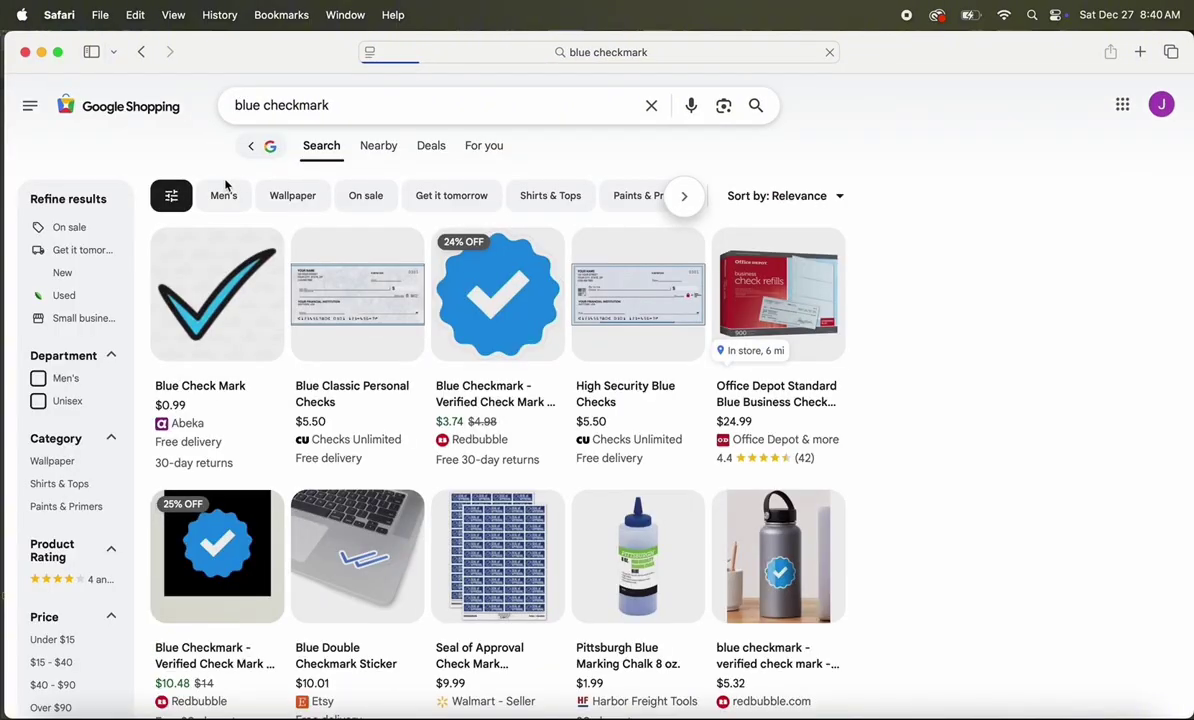
click(245, 148)
click(203, 165)
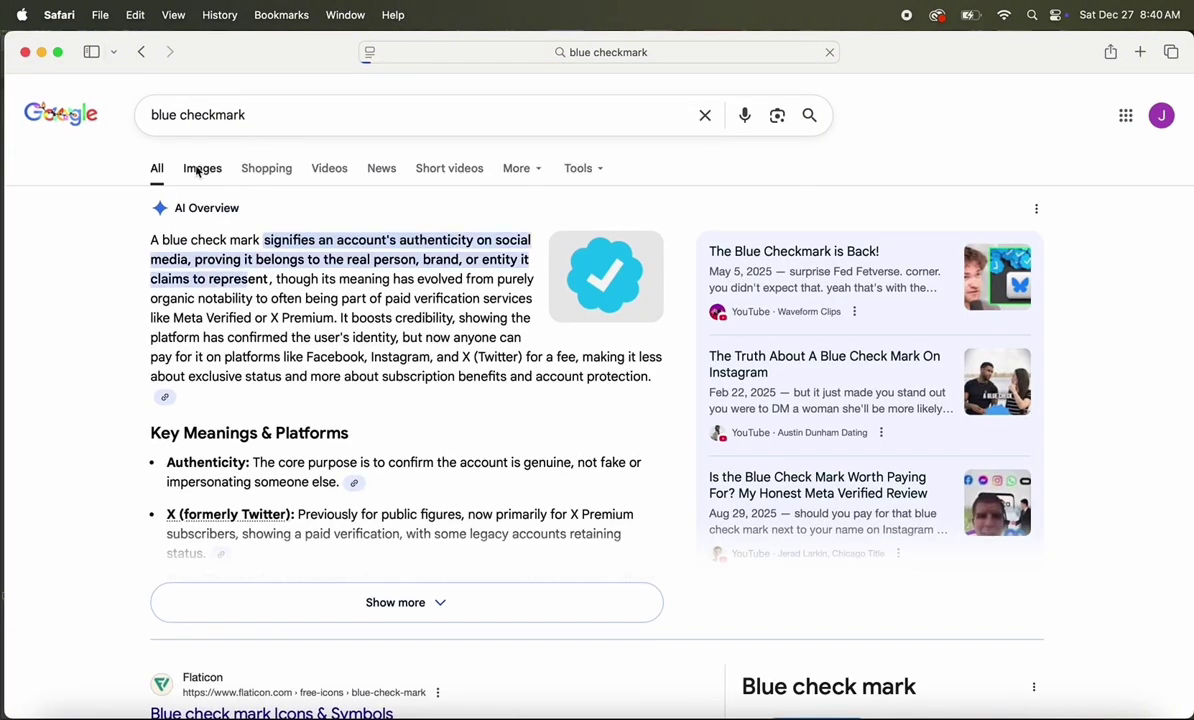
click(163, 300)
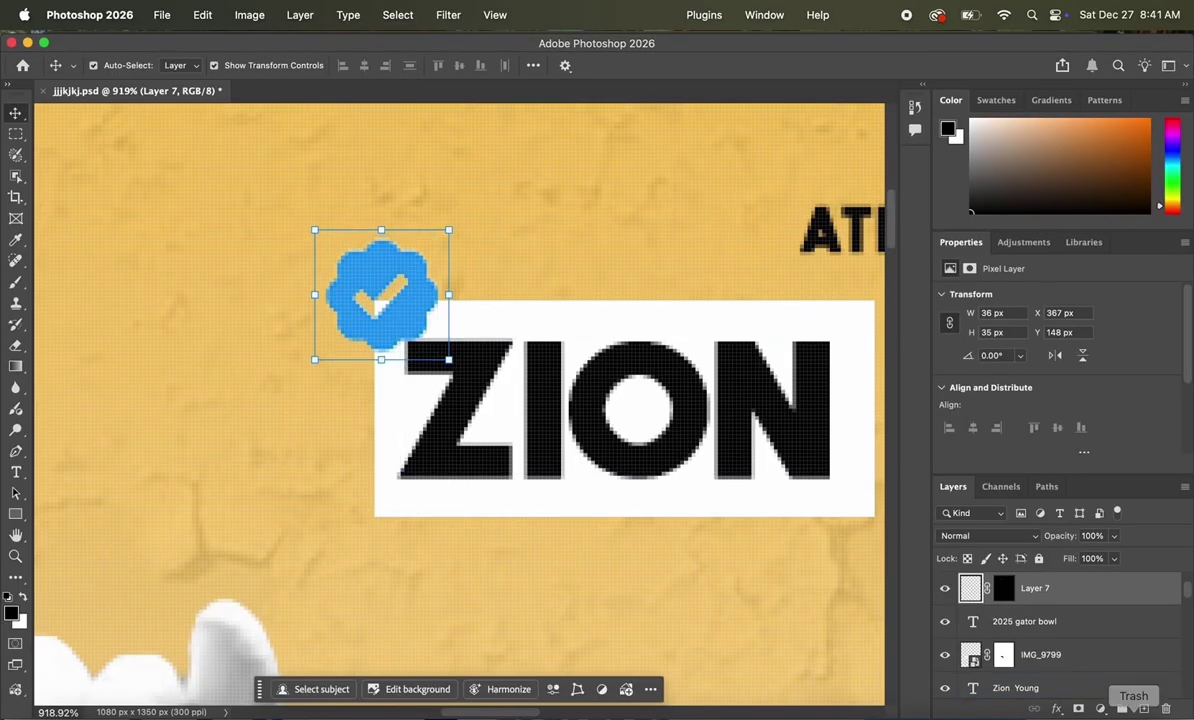
Apply a 30% opacity Multiply drop shadow and Bevel & Emboss to the blue checkmark badge layer
click(1056, 708)
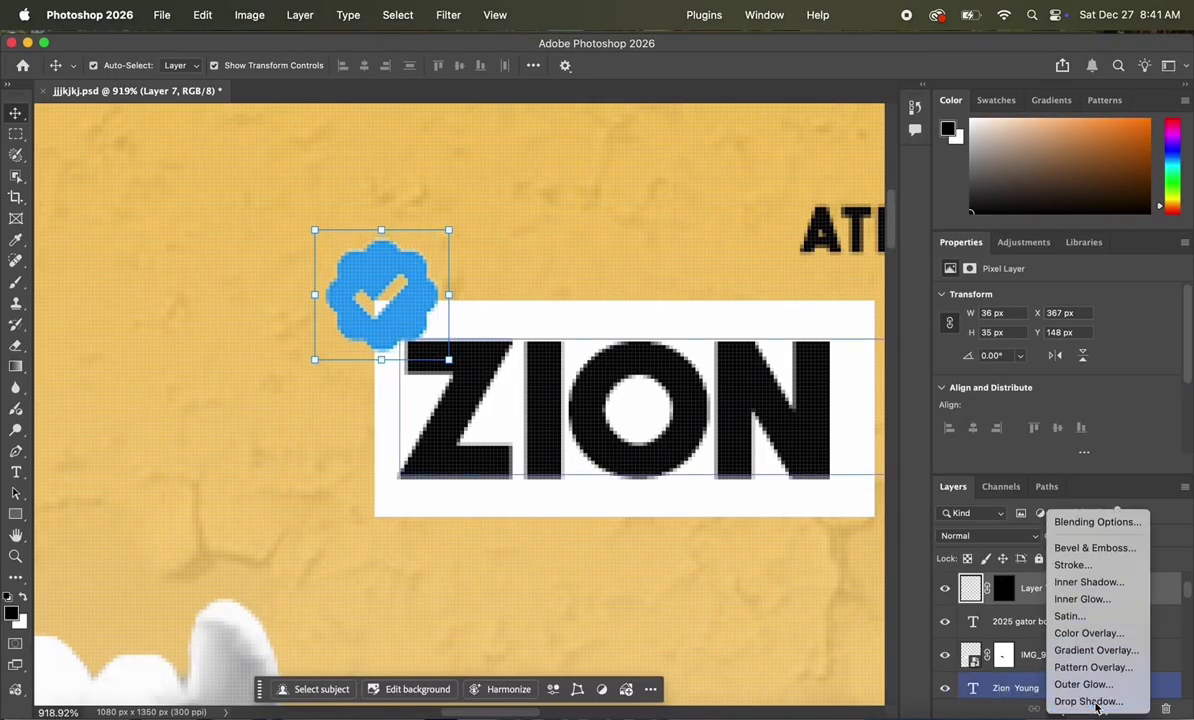
click(1078, 697)
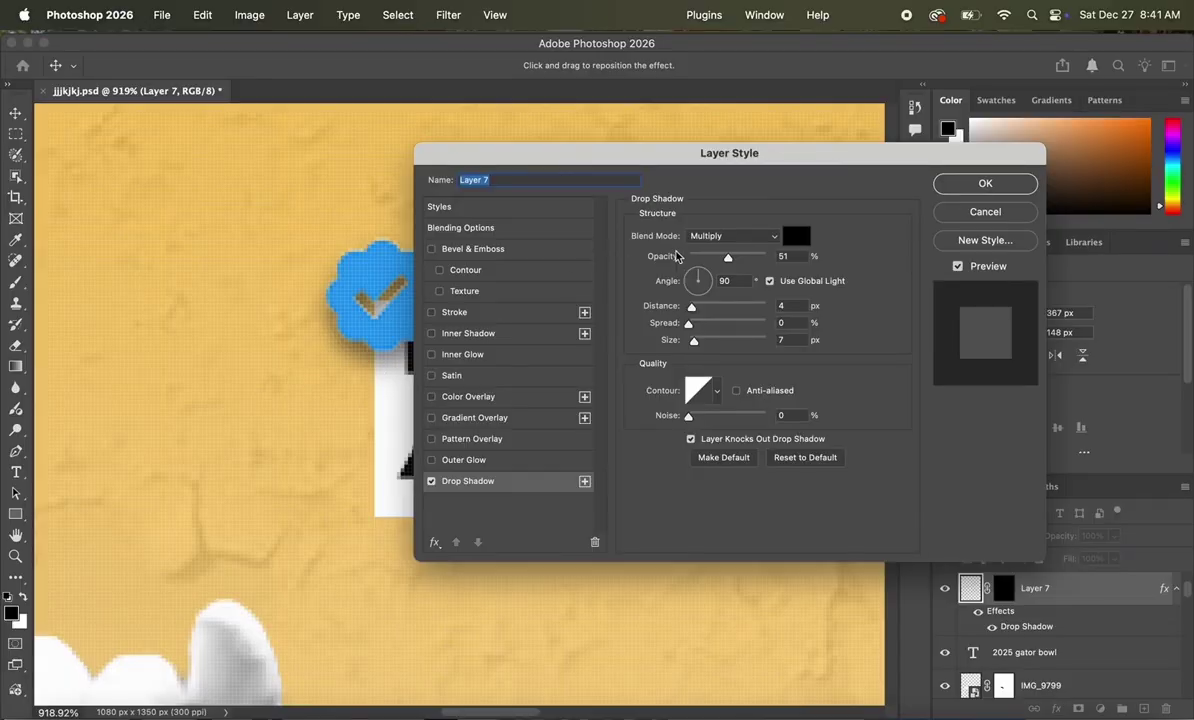
drag(714, 260, 712, 258)
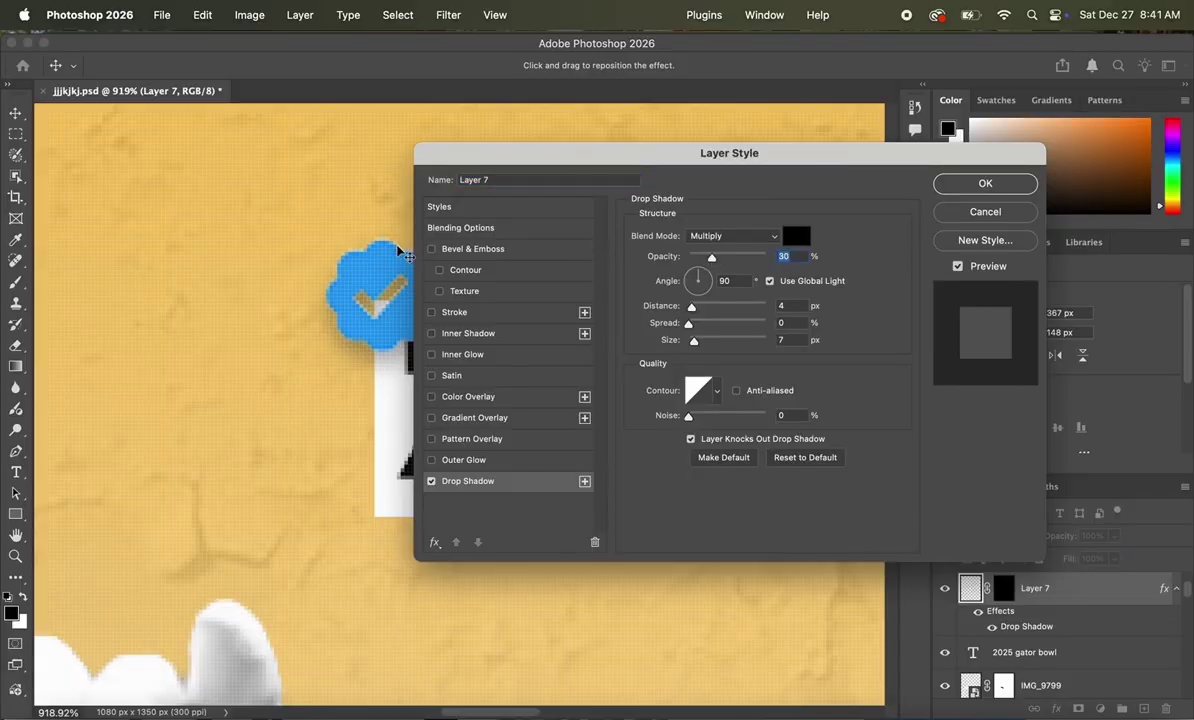
click(432, 250)
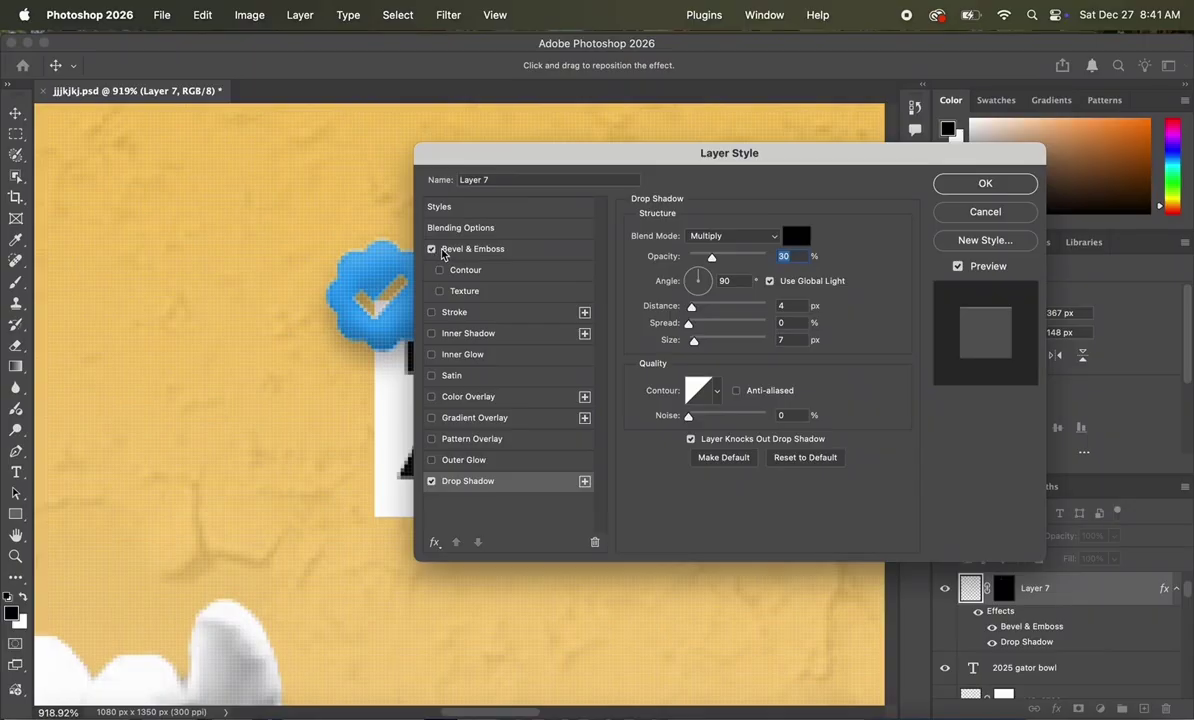
click(988, 186)
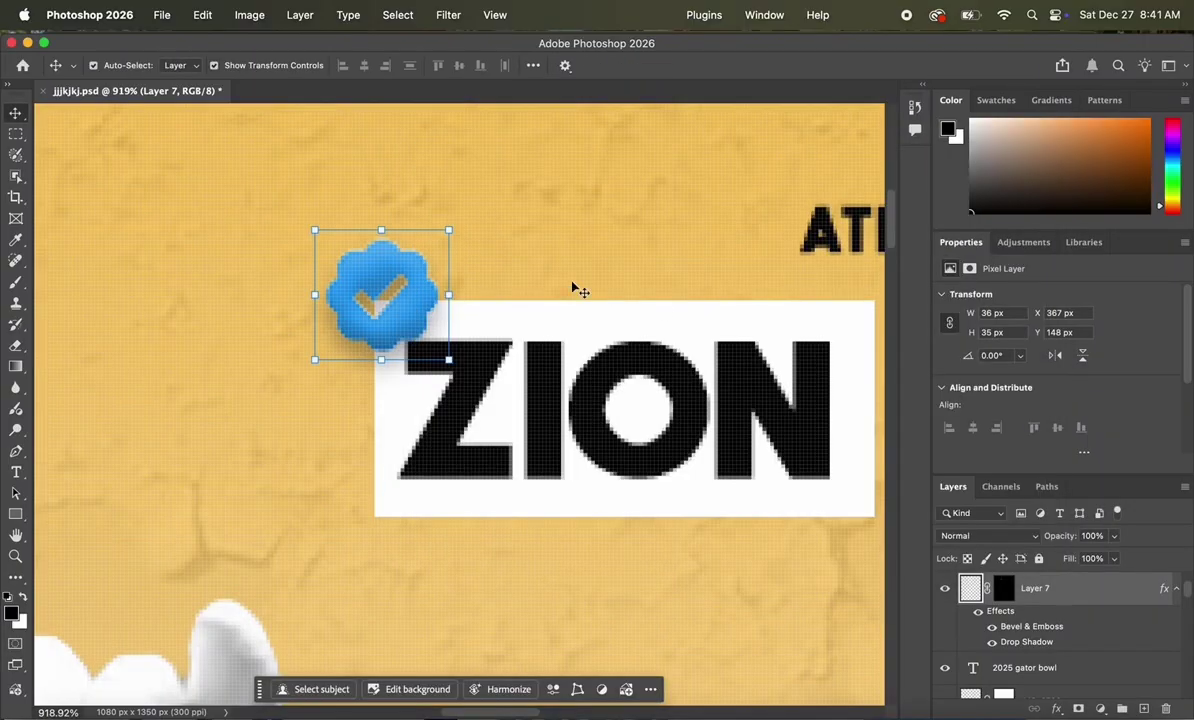
click(564, 170)
scroll(564, 170, down, 10)
scroll(564, 170, down, 3)
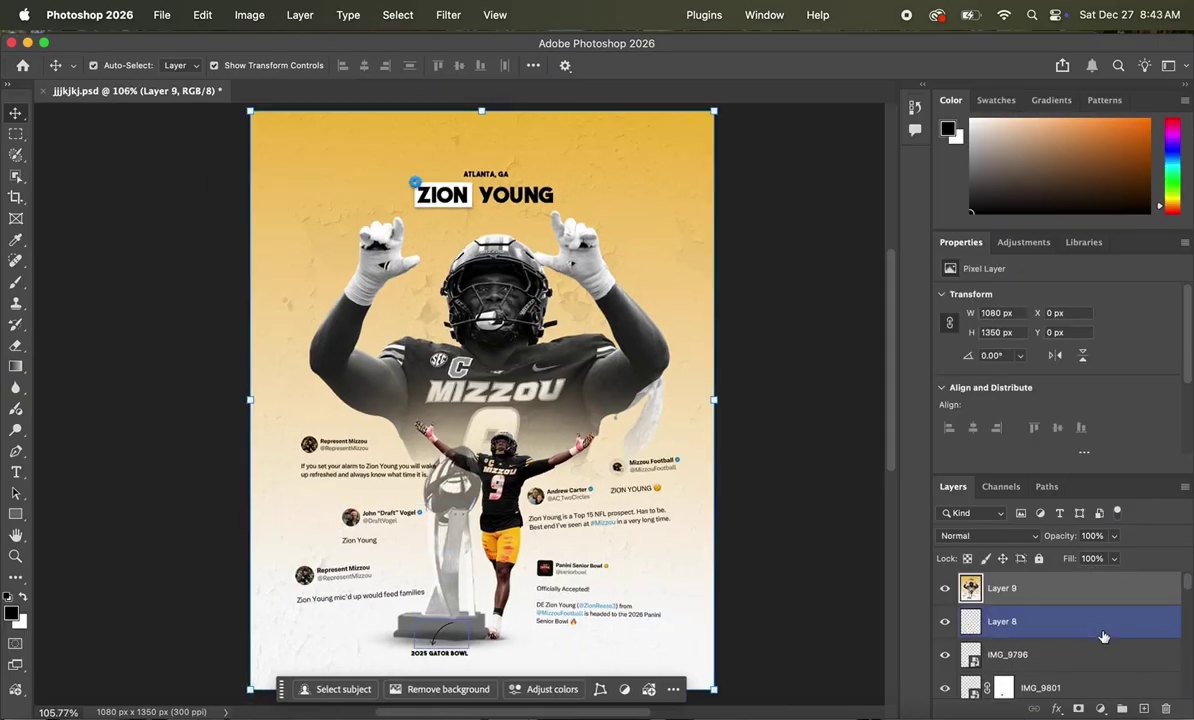
Open the merged poster layer, Layer 9, in the Camera Raw Filter and lower Blacks to -32
click(1087, 597)
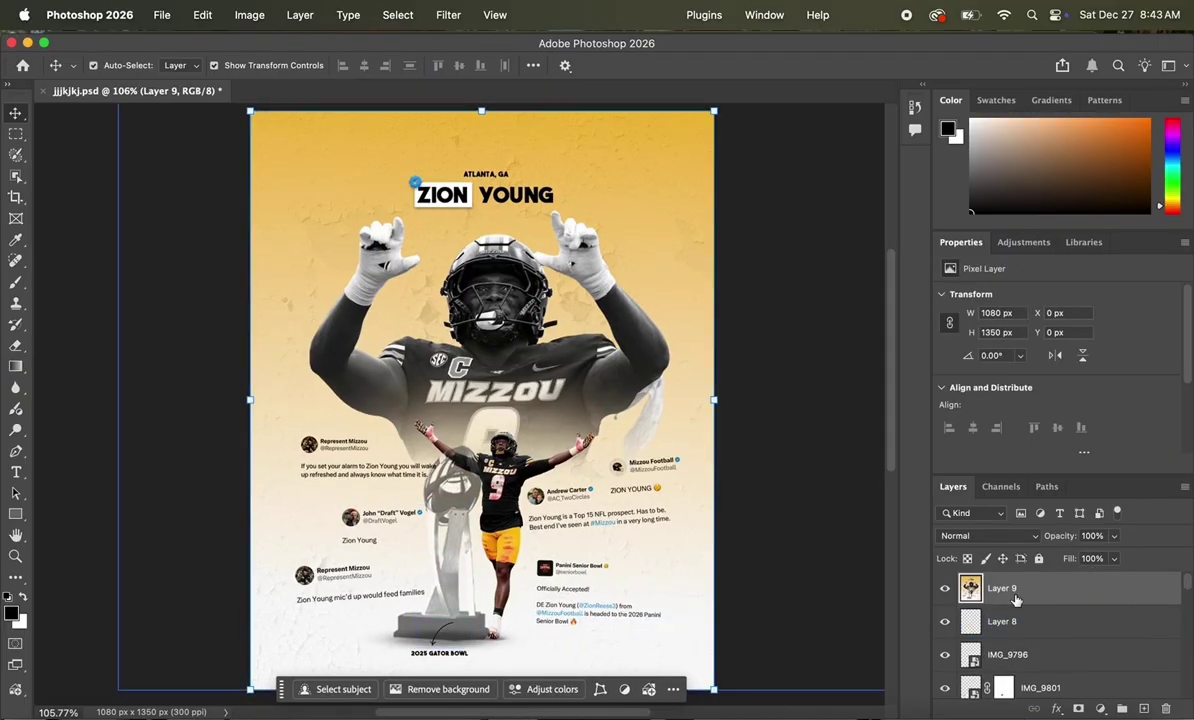
click(459, 12)
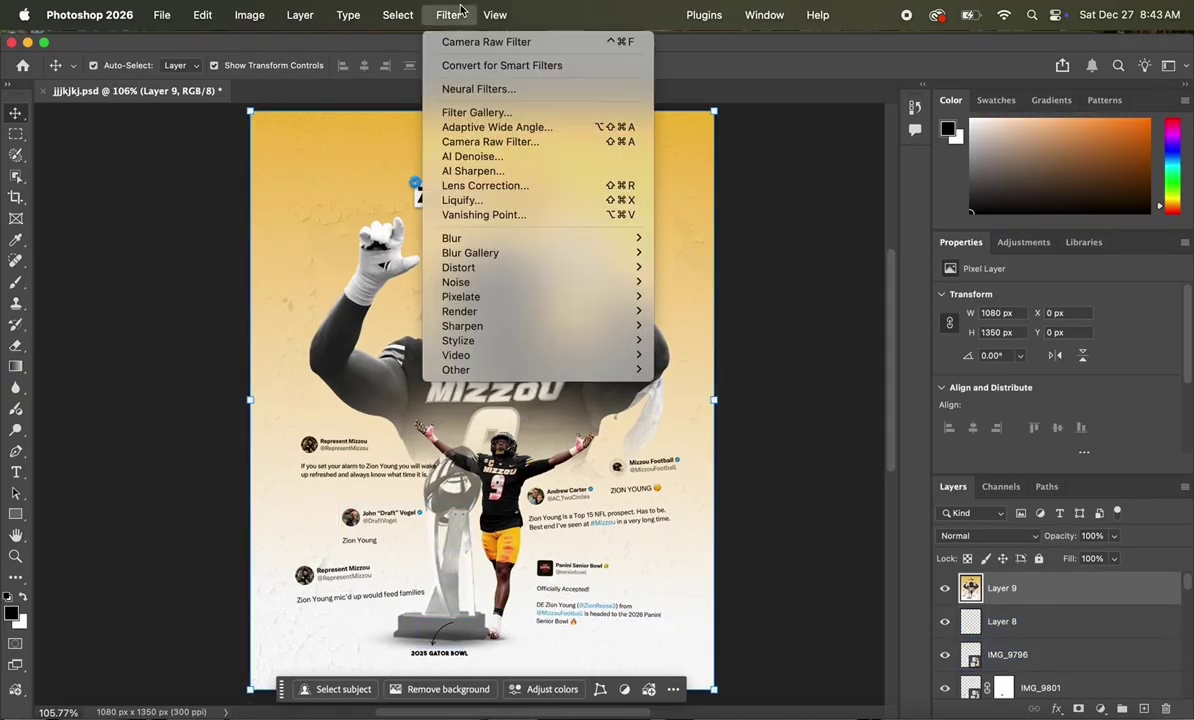
click(535, 141)
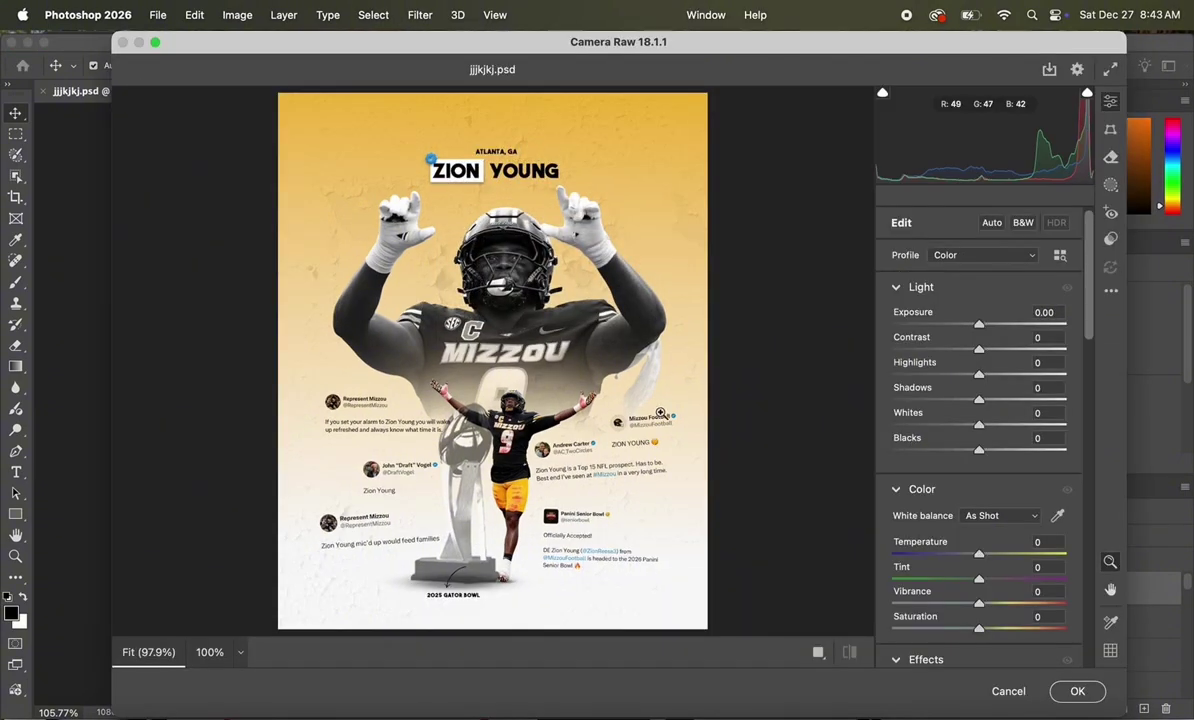
click(948, 452)
drag(948, 452, 951, 453)
Set the Camera Raw effects to Texture +40 and Clarity +18
scroll(951, 456, down, 5)
click(1013, 499)
click(998, 524)
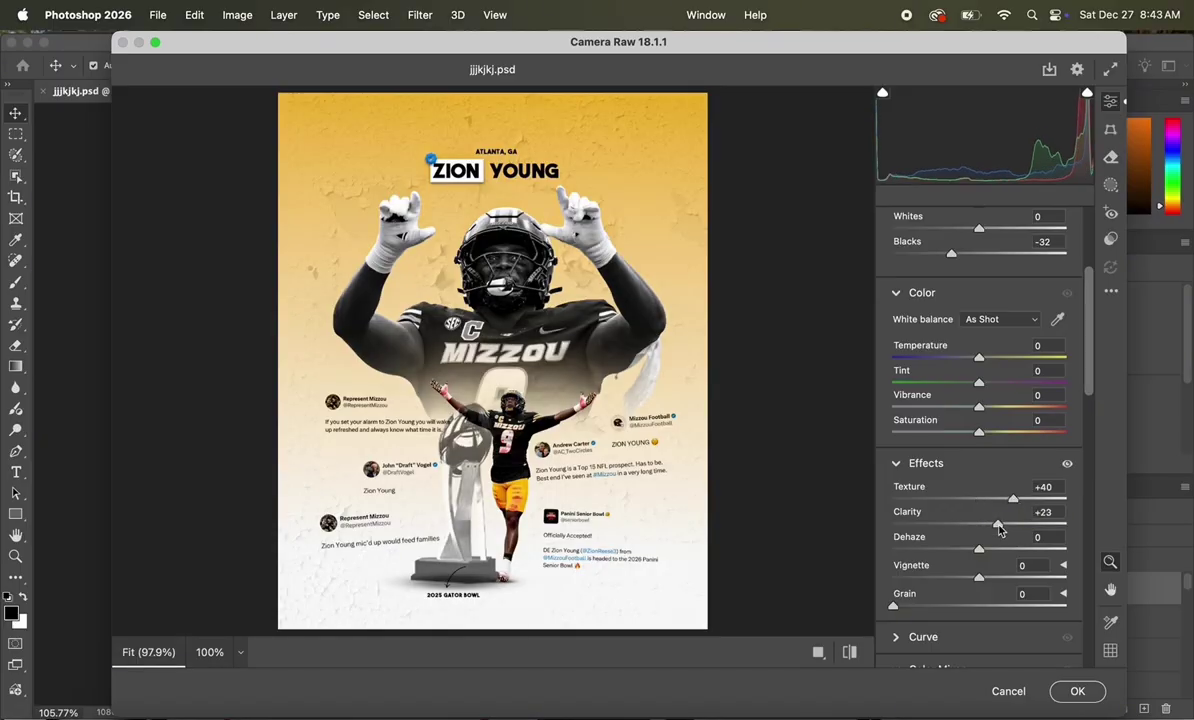
drag(1000, 530, 994, 525)
Increase the poster's Vibrance, raise the Yellows saturation to +23 in the Color Mixer, and apply the Camera Raw adjustments
click(1006, 408)
scroll(1008, 410, down, 8)
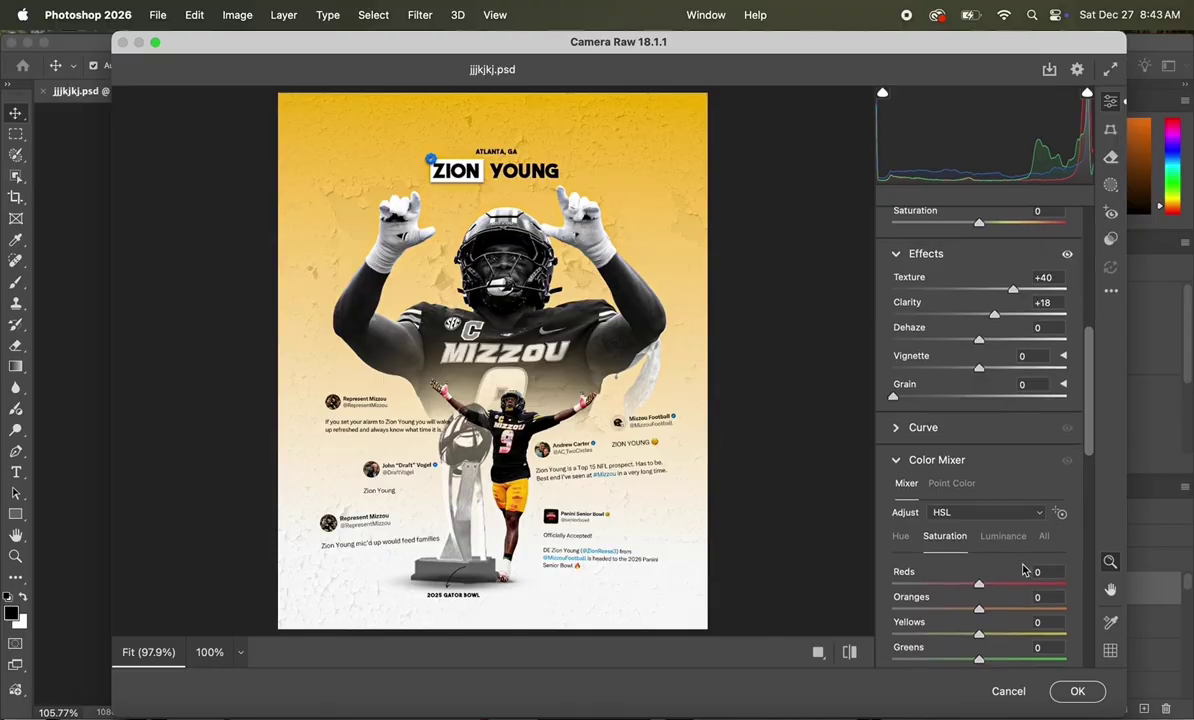
click(999, 635)
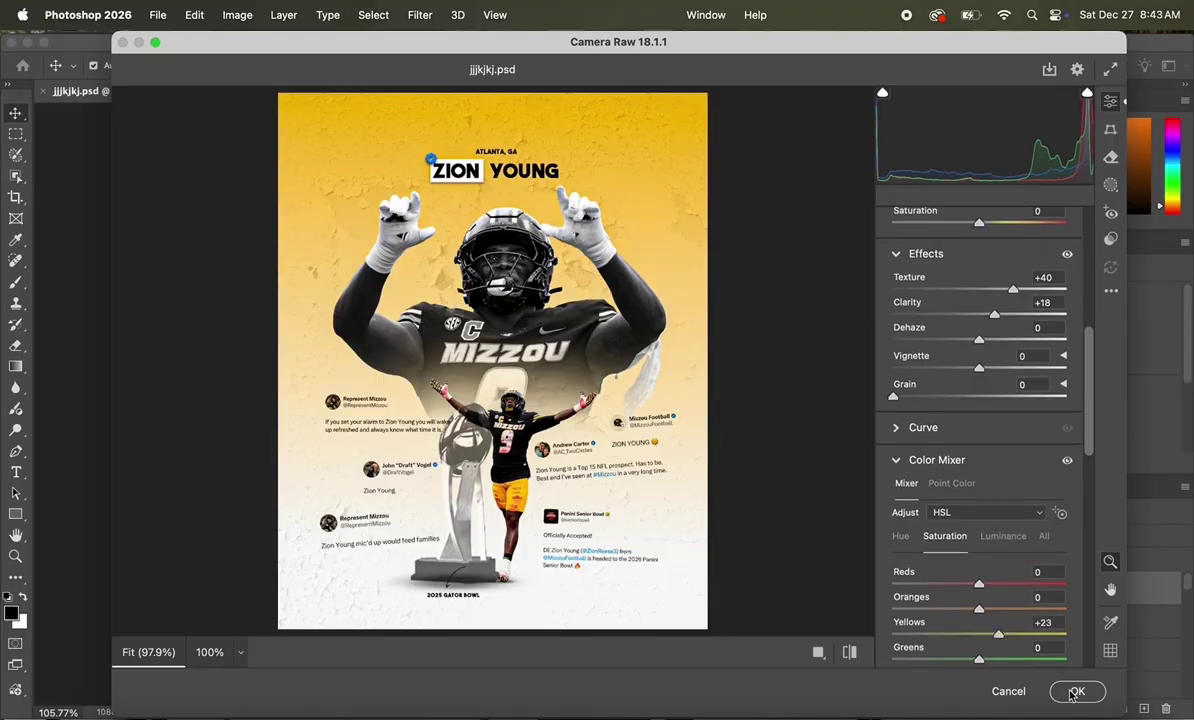
click(1078, 692)
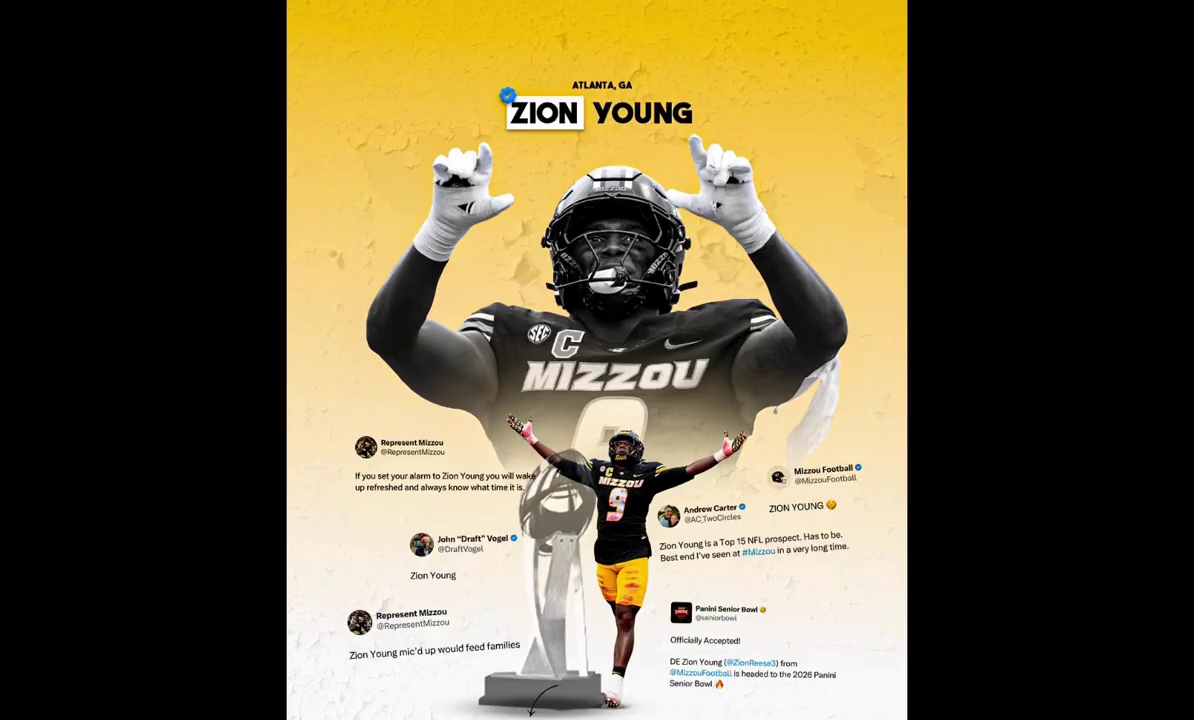